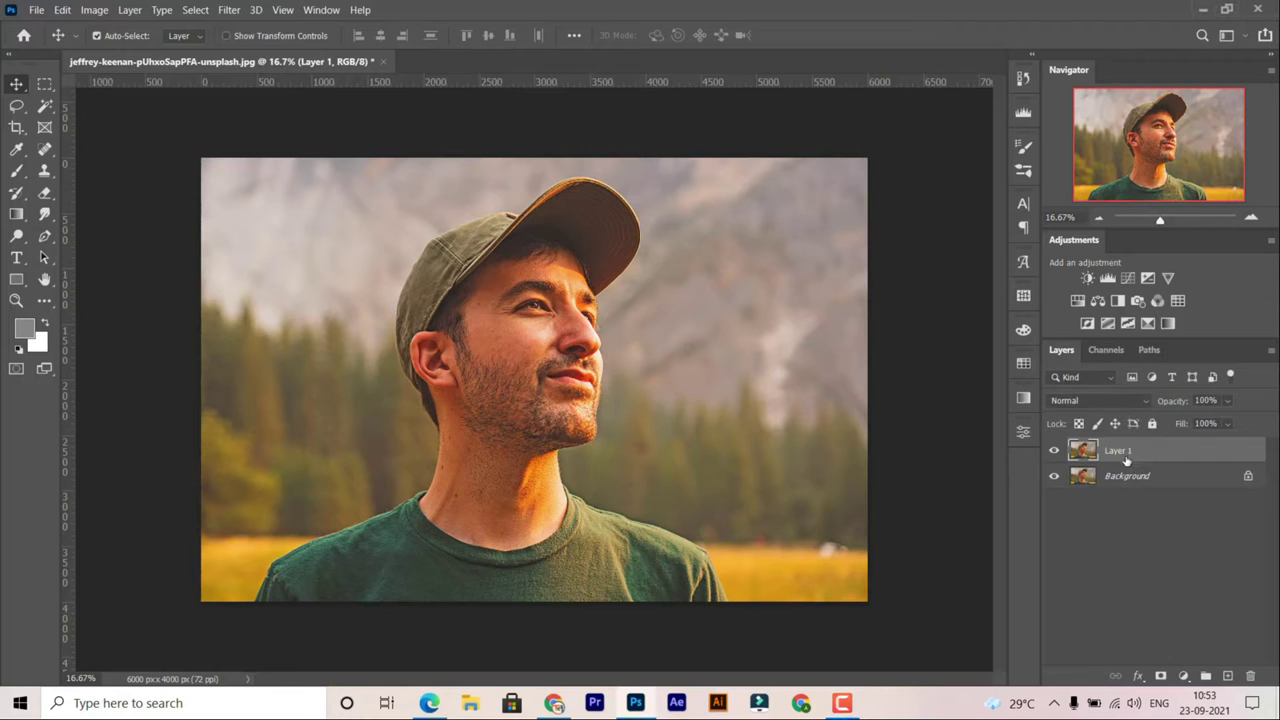
Remove the portrait's background on Layer 1 with the Remove background quick action.
key(ctrl+f)
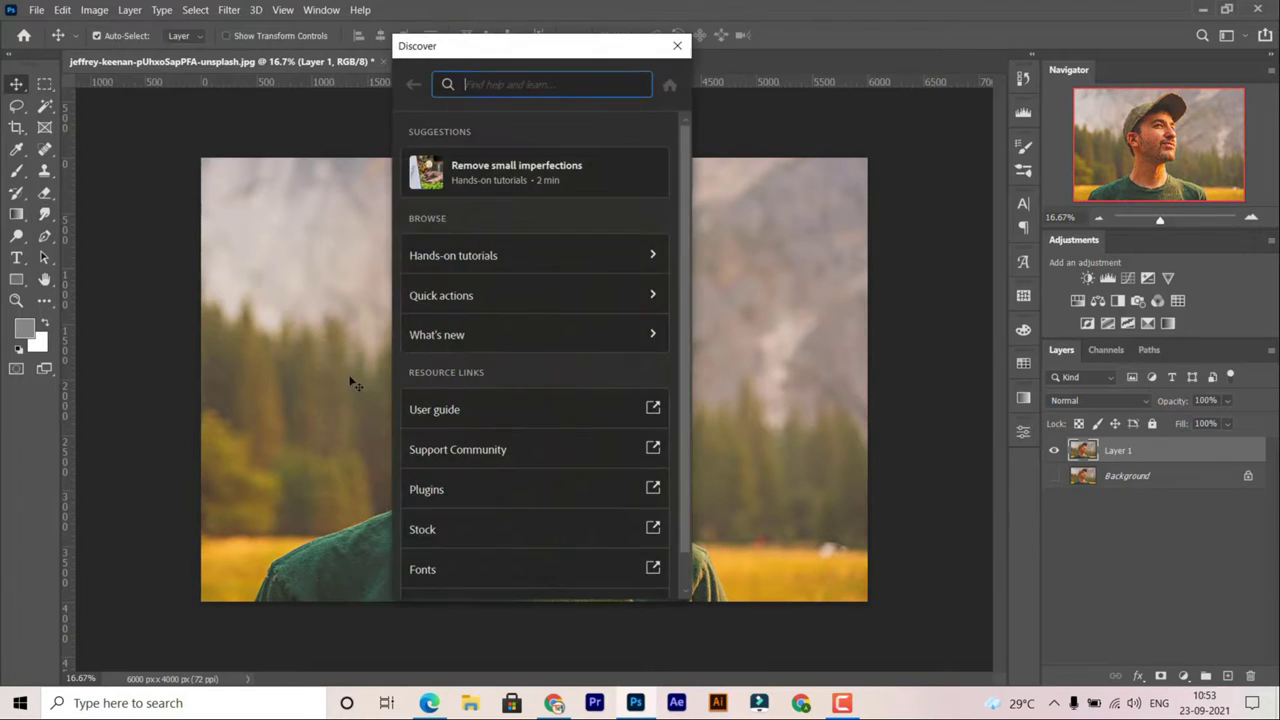
click(429, 291)
click(971, 280)
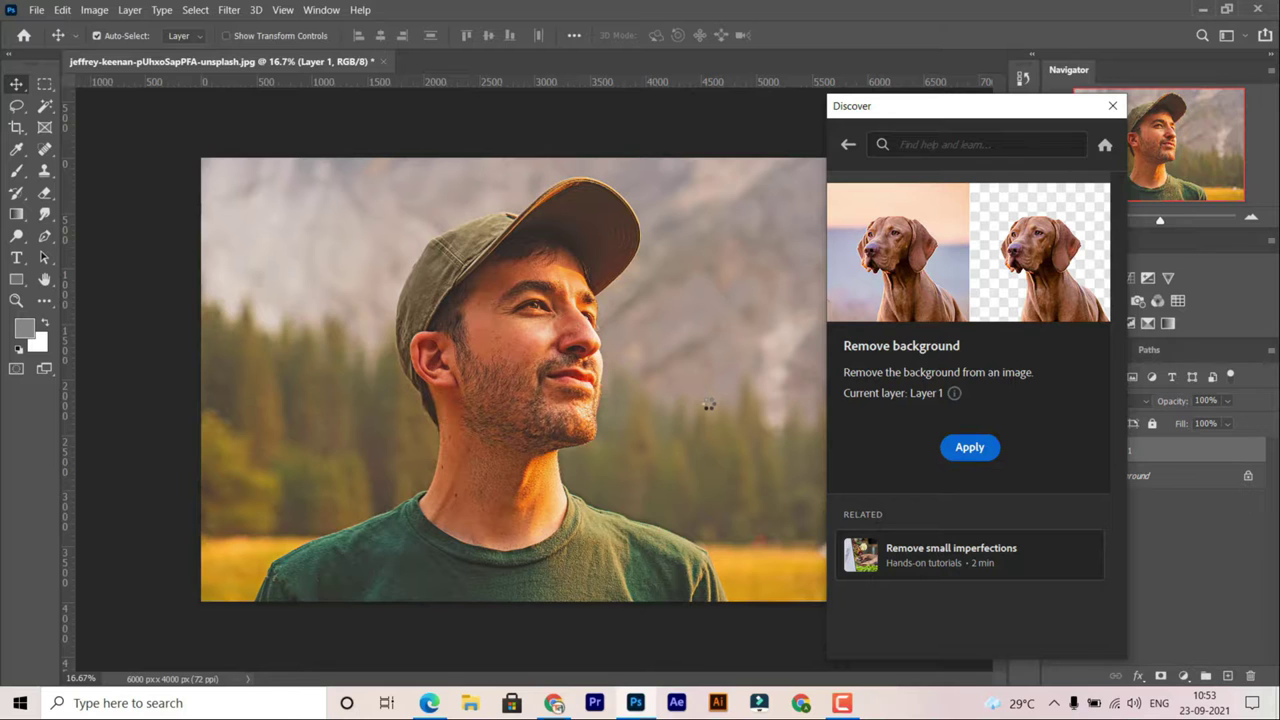
click(985, 452)
click(1112, 105)
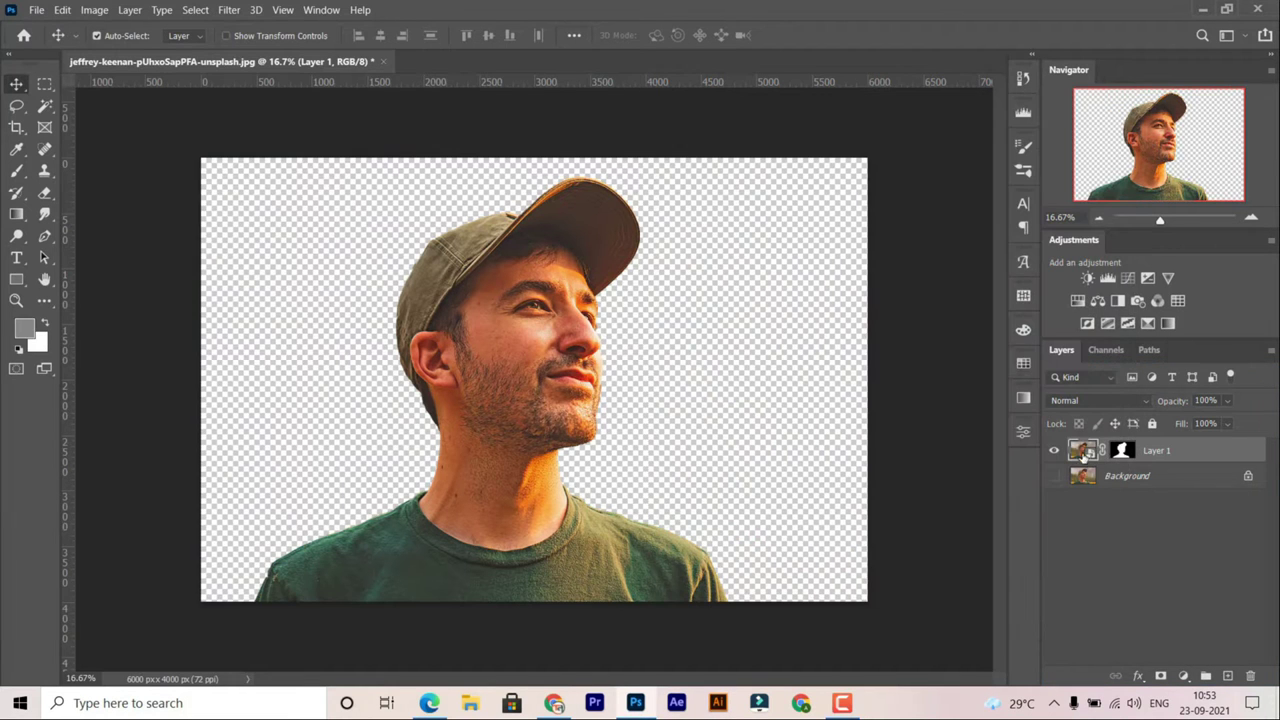
Duplicate the masked layer, add empty Layer 2, hide Layer 1, and pick a size-200 Smudge brush.
key(ctrl+j)
click(1053, 476)
ctrl+click(1227, 676)
click(1150, 450)
click(44, 214)
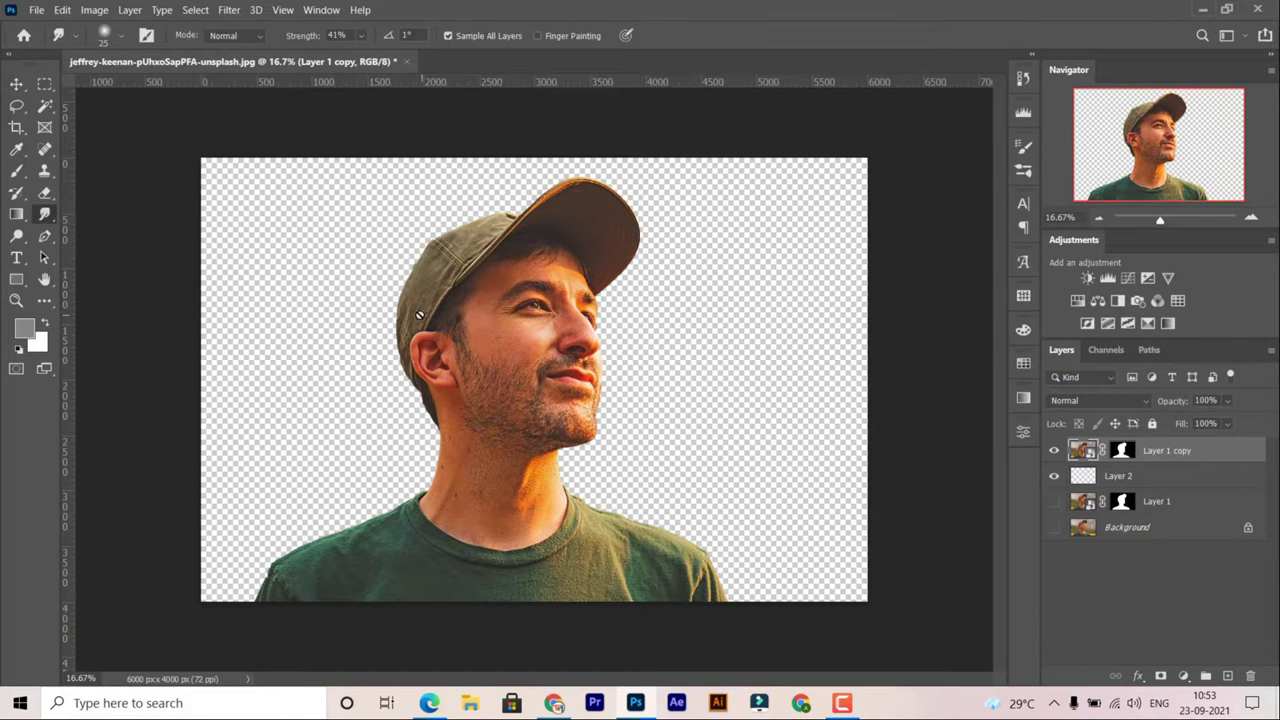
key(Caps_Lock)
Launch Notepad, type 'I am using normal soft brush with strength around 40-50', then return to Photoshop.
key(super)
text(notepad)
key(Escape)
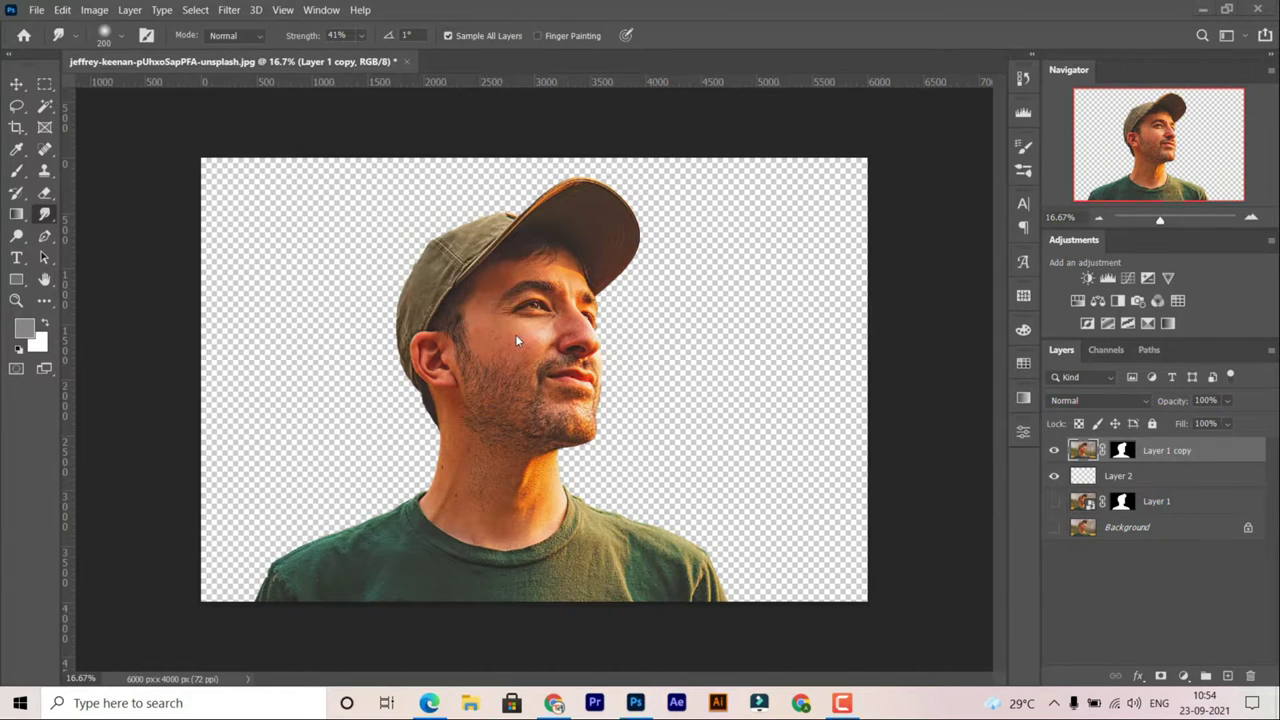
text(I am using normal soft brush with strength around 40-50)
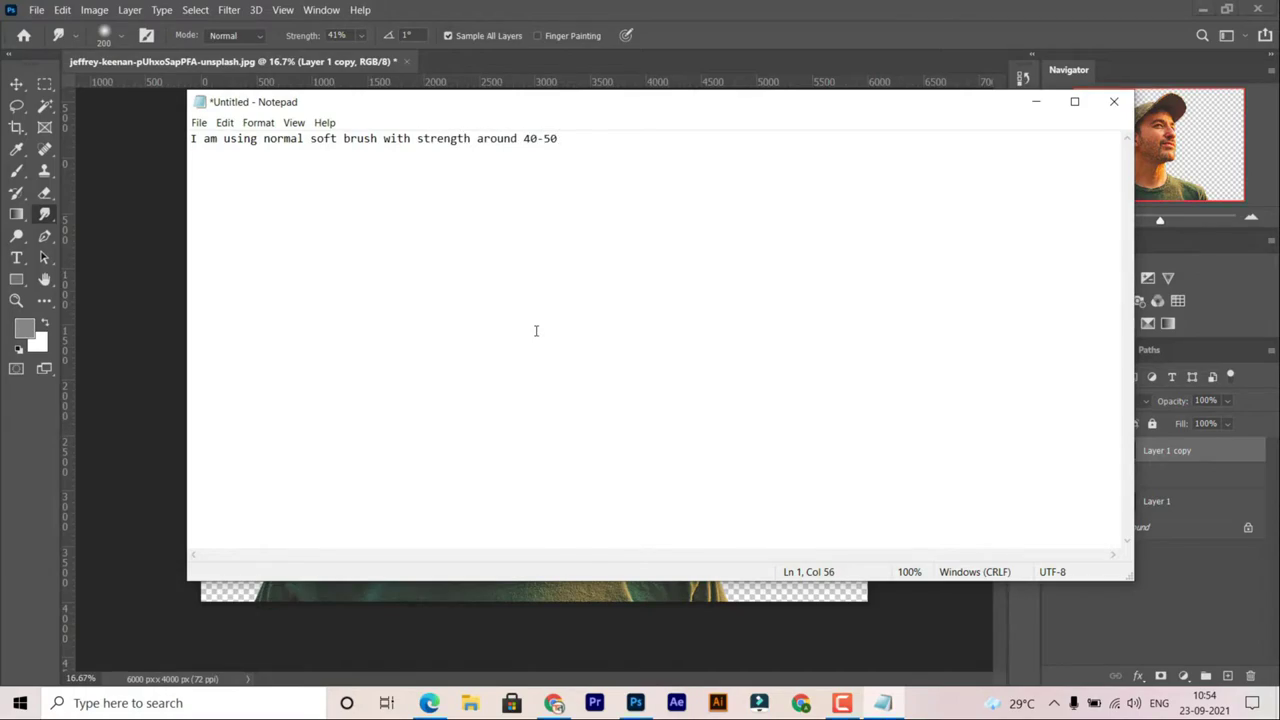
key(alt+Tab)
Smudge the forehead, temple, cheek and brow-area skin smooth.
scroll(648, 410, up, 4)
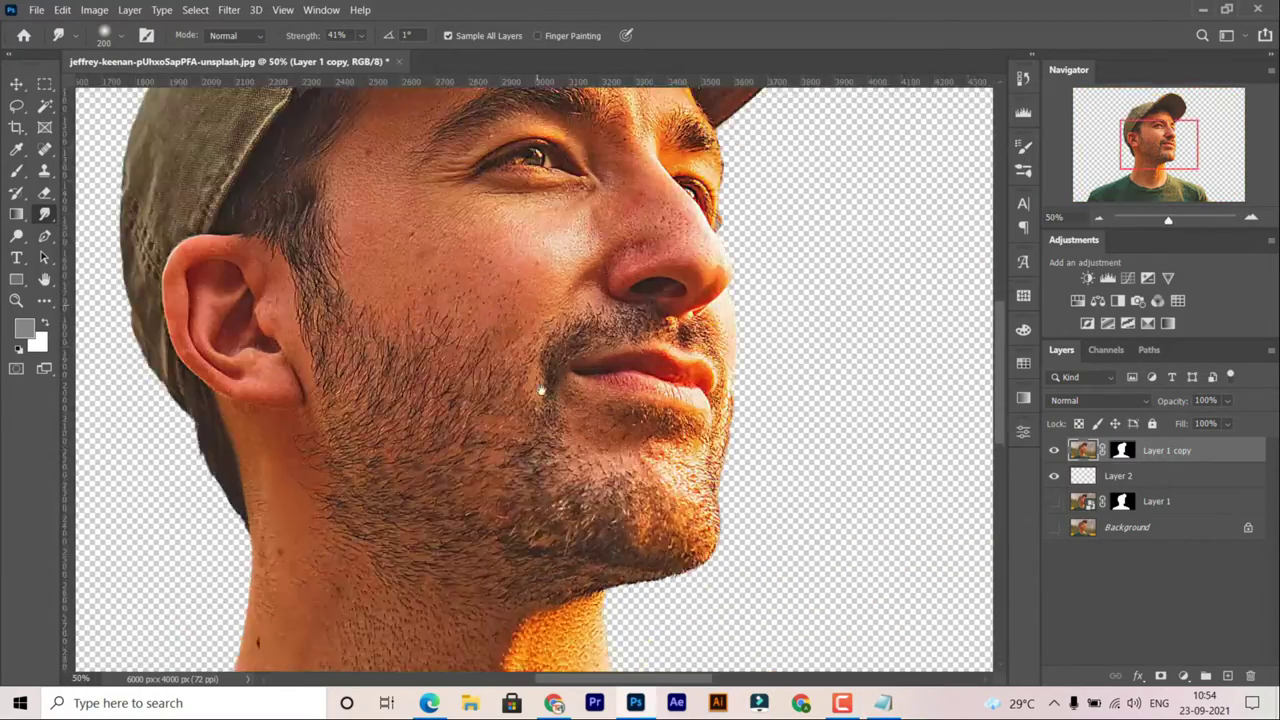
scroll(648, 410, up, 1)
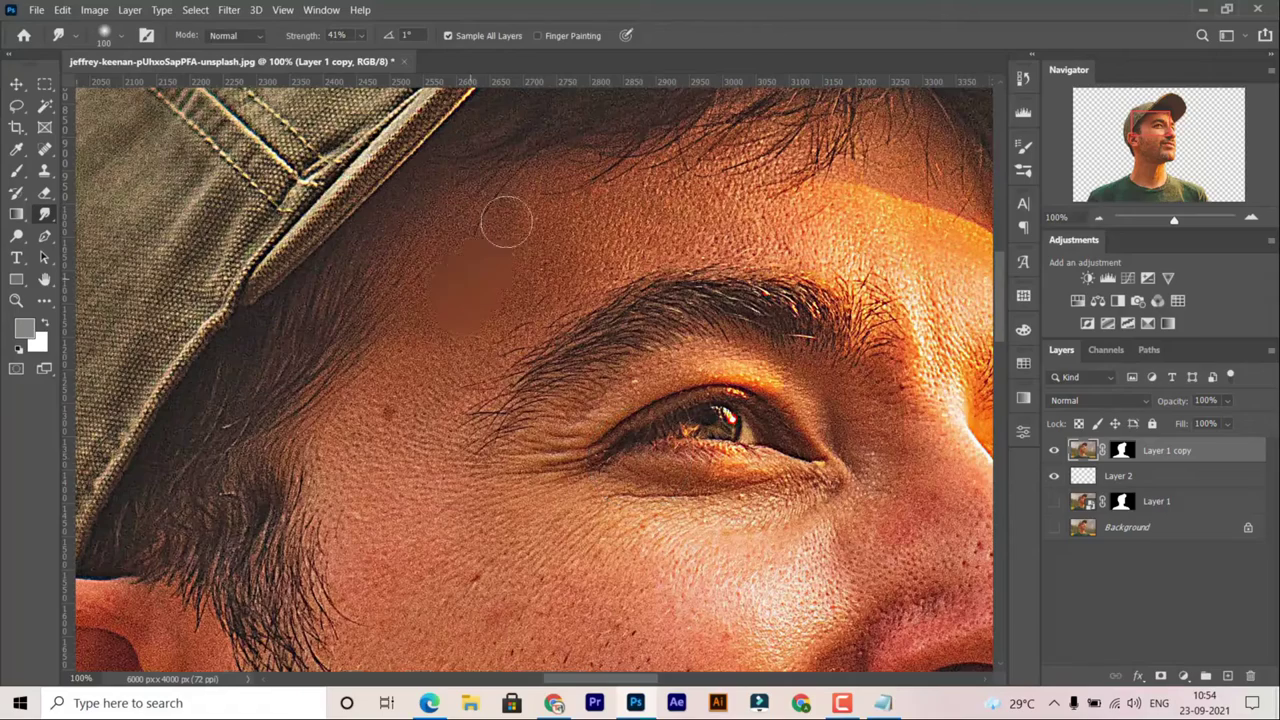
mouse_move(506, 222)
mouse_down()
mouse_move(537, 263)
mouse_move(334, 457)
mouse_up()
scroll(340, 440, down, 2)
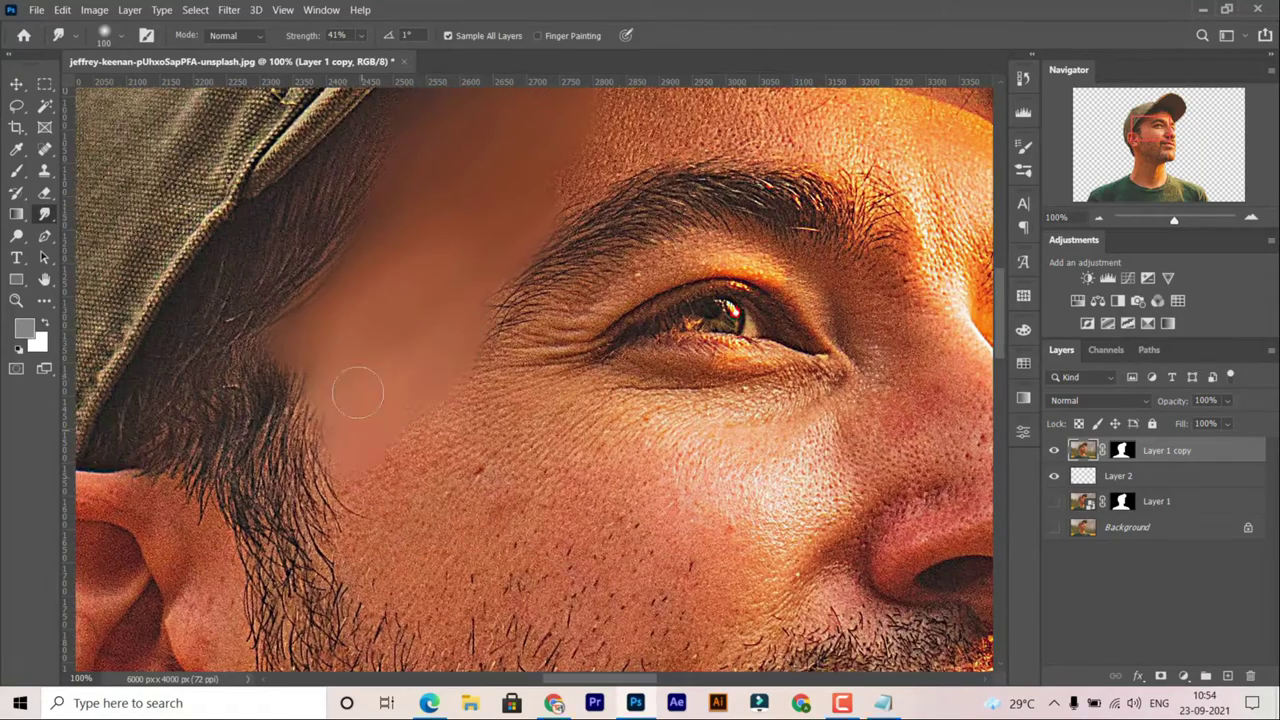
scroll(358, 394, down, 2)
mouse_move(400, 349)
mouse_down()
mouse_move(505, 320)
mouse_move(509, 457)
mouse_move(759, 352)
mouse_move(860, 350)
mouse_move(635, 430)
mouse_move(585, 505)
mouse_up()
scroll(585, 505, down, 2)
mouse_move(620, 420)
mouse_down()
mouse_move(677, 507)
mouse_move(574, 349)
mouse_move(529, 443)
mouse_up()
scroll(677, 507, down, 3)
scroll(529, 443, up, 6)
scroll(400, 371, up, 4)
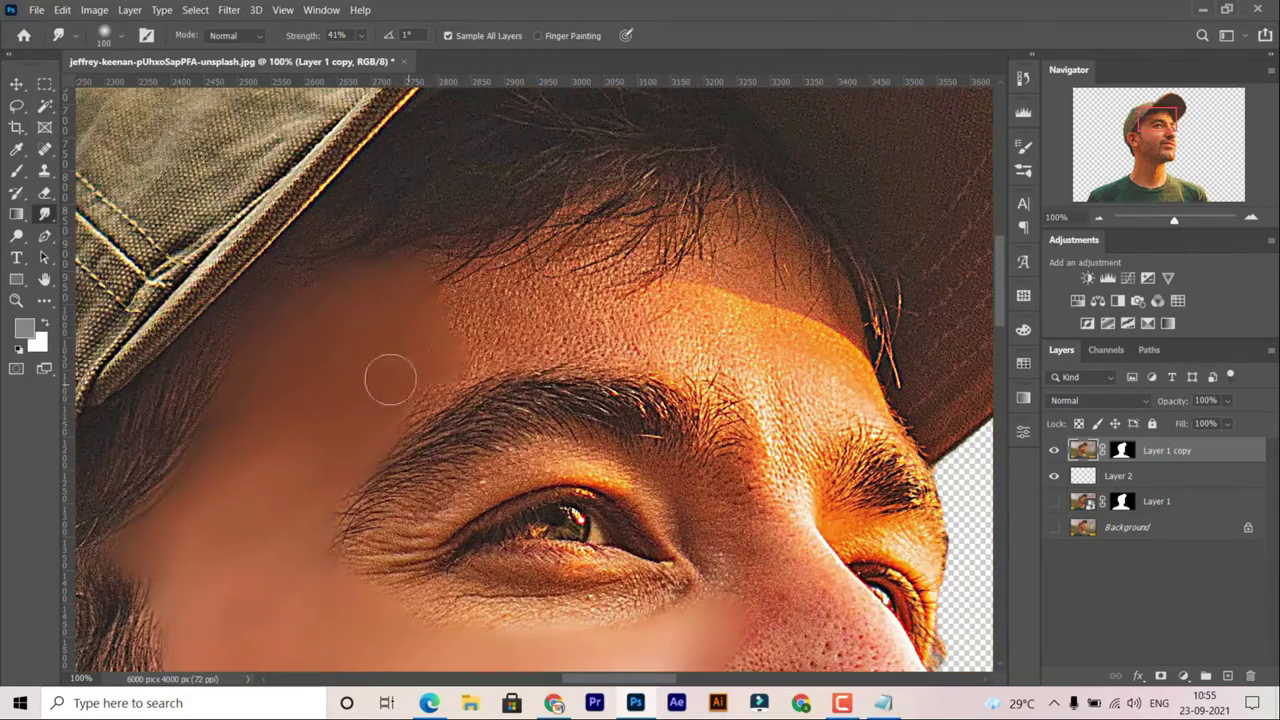
mouse_move(390, 380)
mouse_down()
mouse_move(550, 290)
mouse_move(700, 330)
mouse_move(560, 230)
mouse_move(682, 345)
mouse_move(600, 391)
mouse_up()
Shrink the smudge brush to 50 and smooth the bridge of the nose.
scroll(700, 330, right, 3)
key([)
key([)
key([)
scroll(600, 391, up, 1)
scroll(600, 391, right, 2)
drag(500, 210, 603, 458)
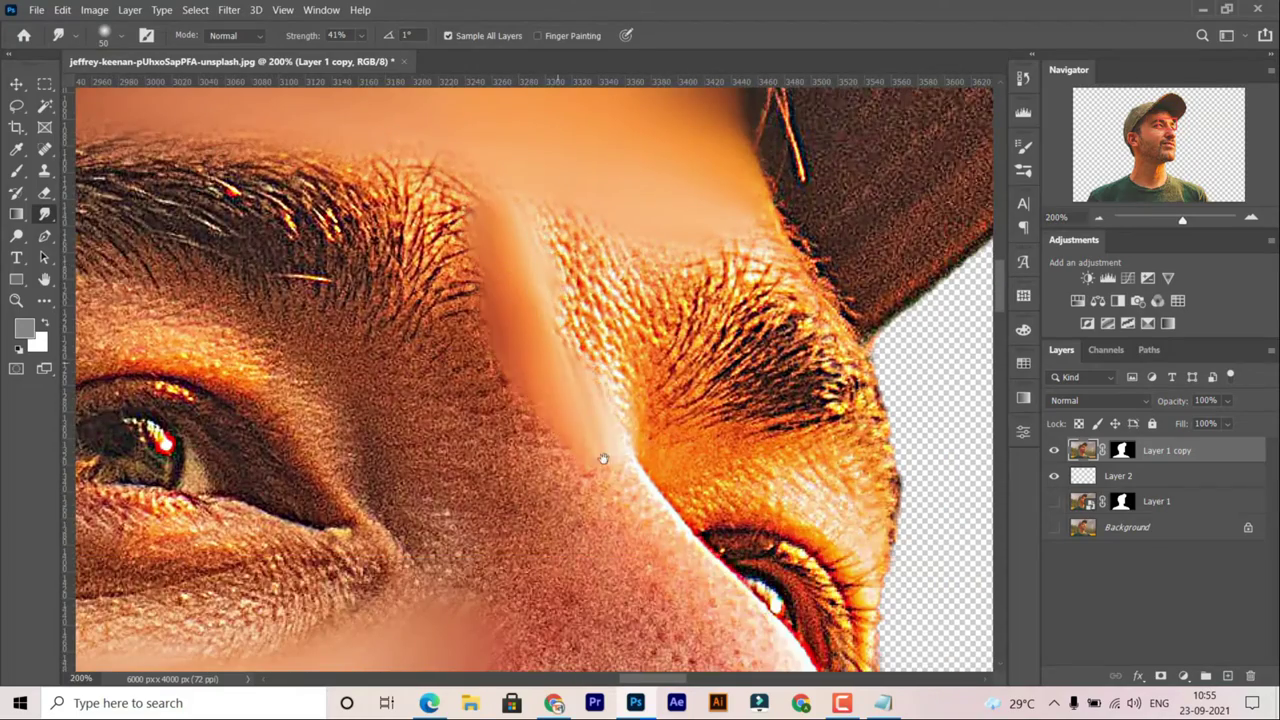
scroll(603, 458, right, 1)
drag(471, 180, 514, 334)
Smooth the textured skin beside the nostril.
scroll(514, 334, down, 2)
scroll(609, 509, down, 1)
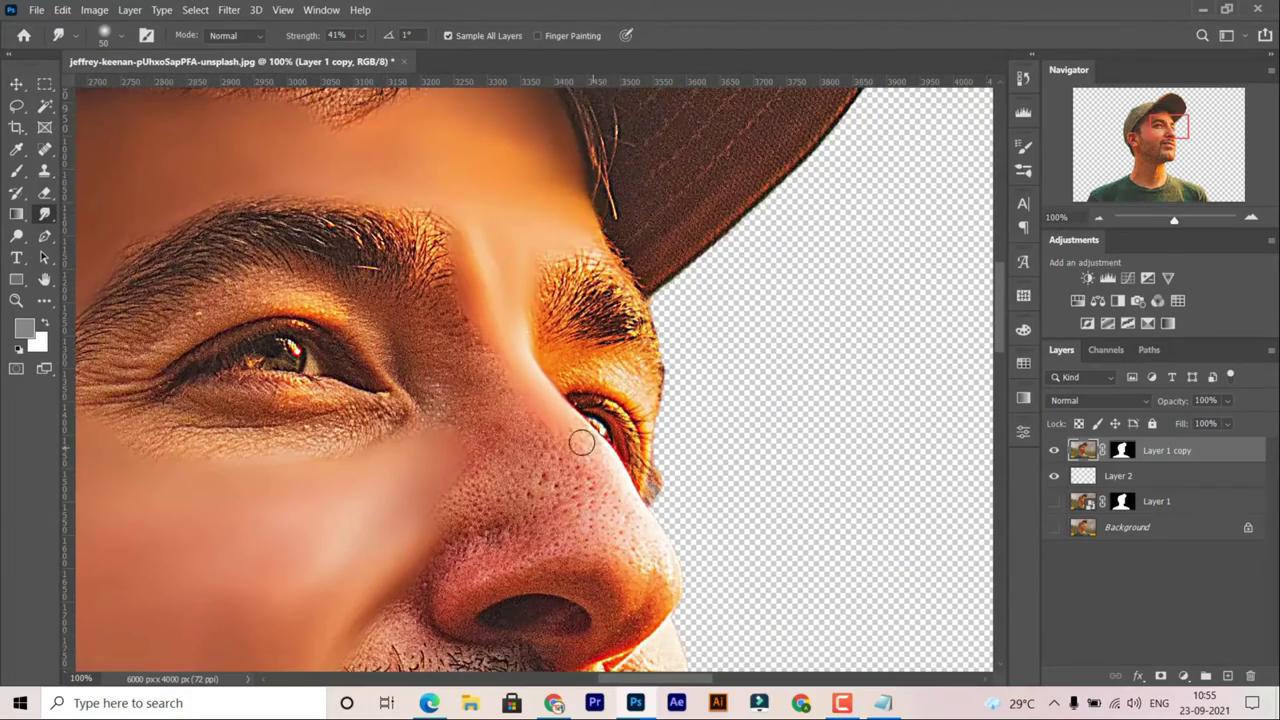
scroll(636, 633, down, 1)
scroll(523, 300, up, 1)
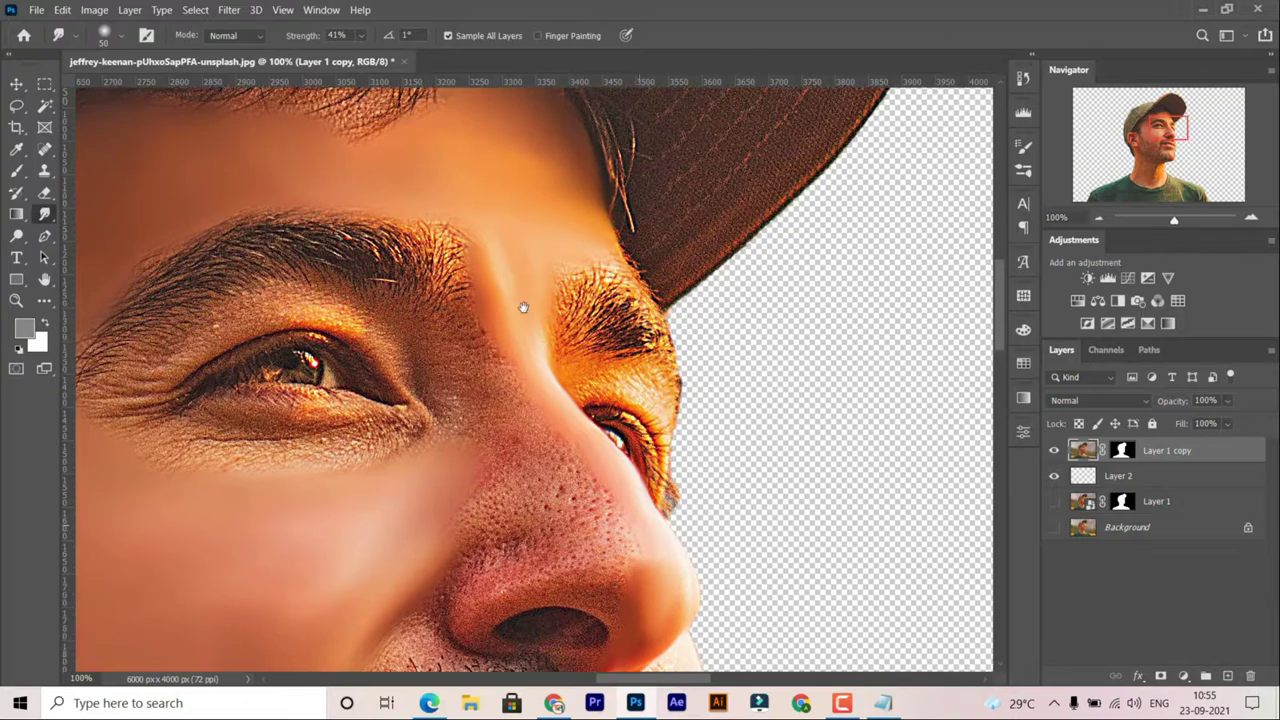
scroll(596, 500, up, 1)
scroll(525, 357, up, 1)
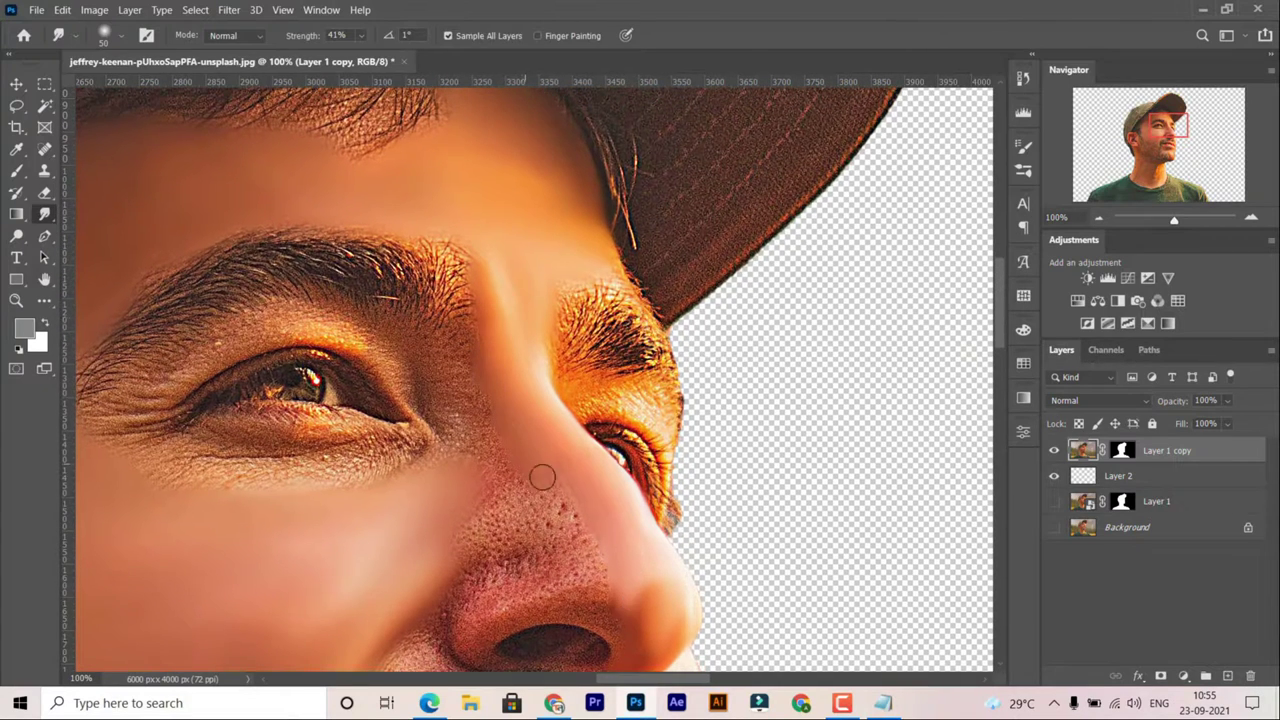
scroll(600, 587, down, 1)
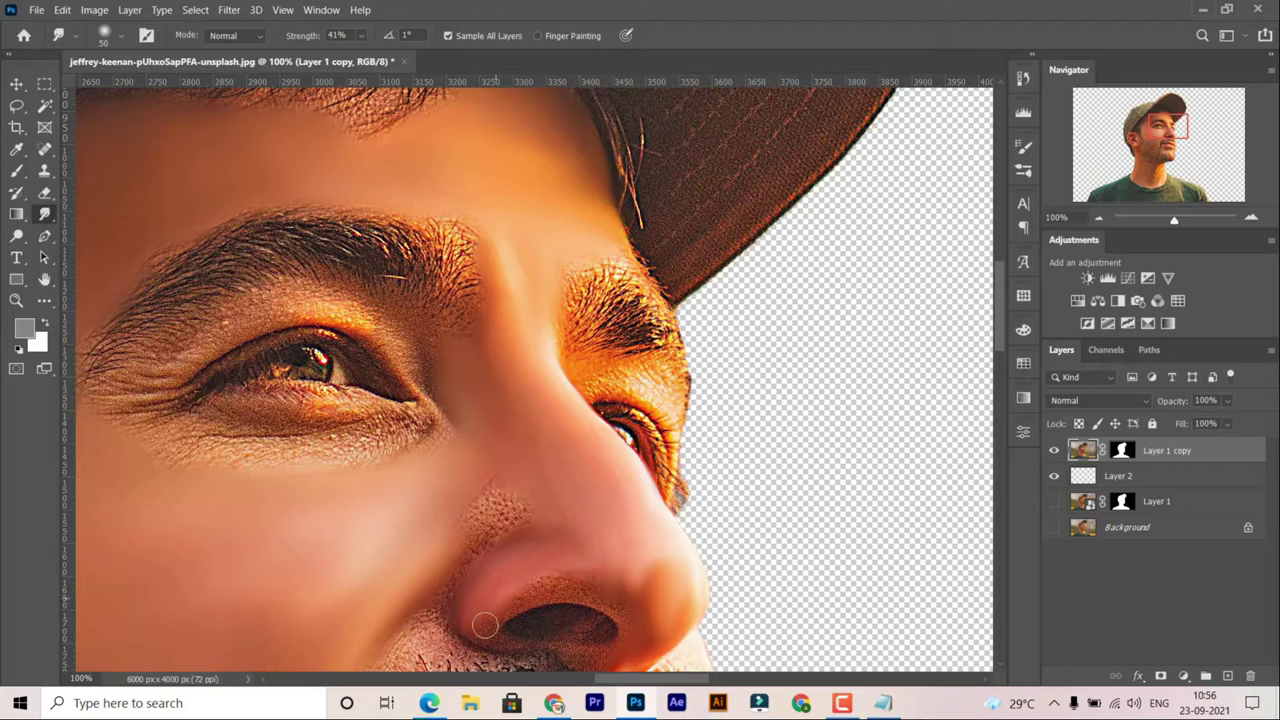
scroll(500, 600, down, 1)
scroll(600, 590, down, 1)
scroll(586, 528, up, 3)
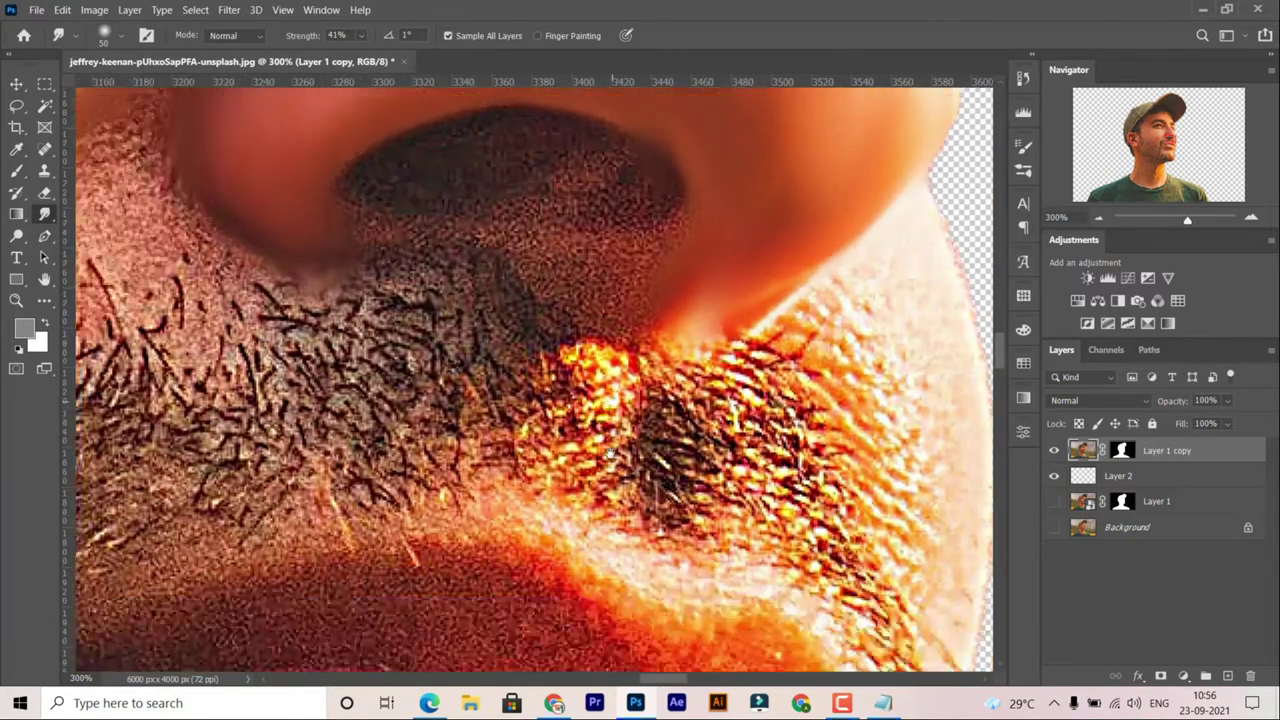
scroll(470, 300, up, 1)
scroll(458, 338, up, 1)
scroll(630, 382, up, 1)
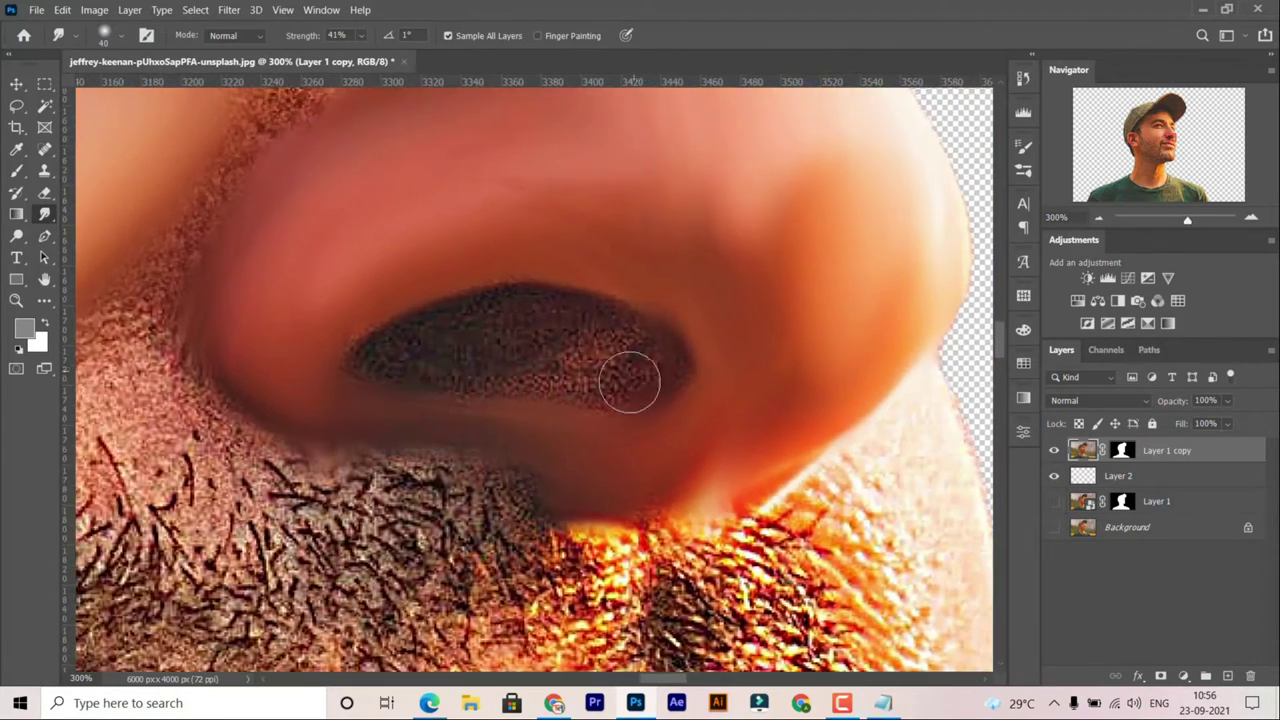
scroll(543, 373, up, 1)
scroll(700, 266, up, 1)
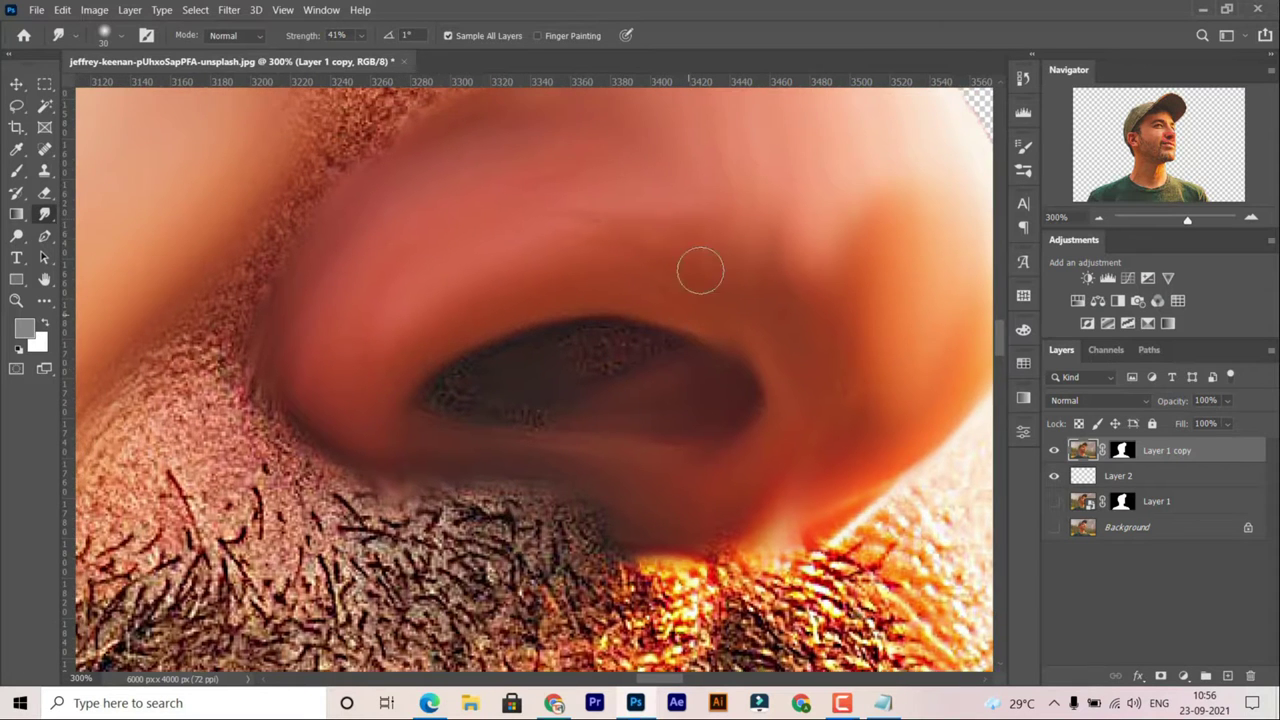
scroll(489, 415, up, 1)
scroll(600, 434, down, 1)
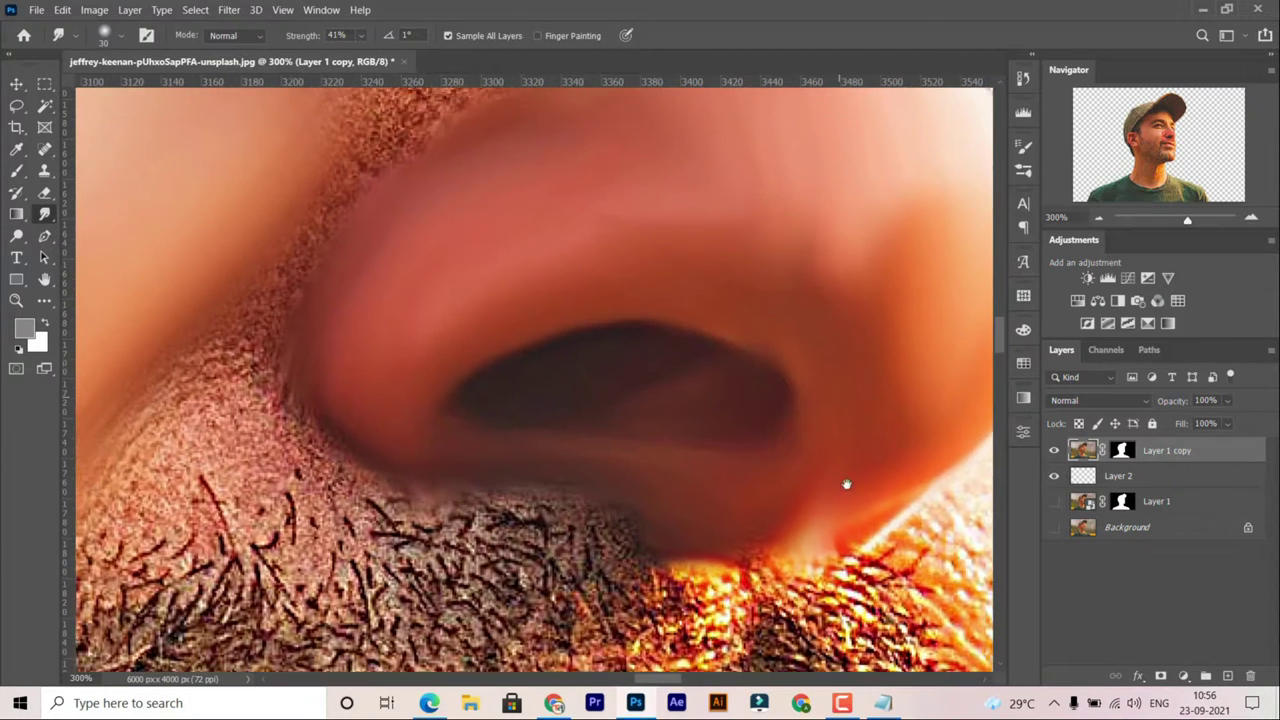
scroll(600, 423, up, 3)
scroll(520, 228, up, 1)
mouse_move(520, 228)
mouse_down()
mouse_move(486, 428)
mouse_move(443, 414)
mouse_up()
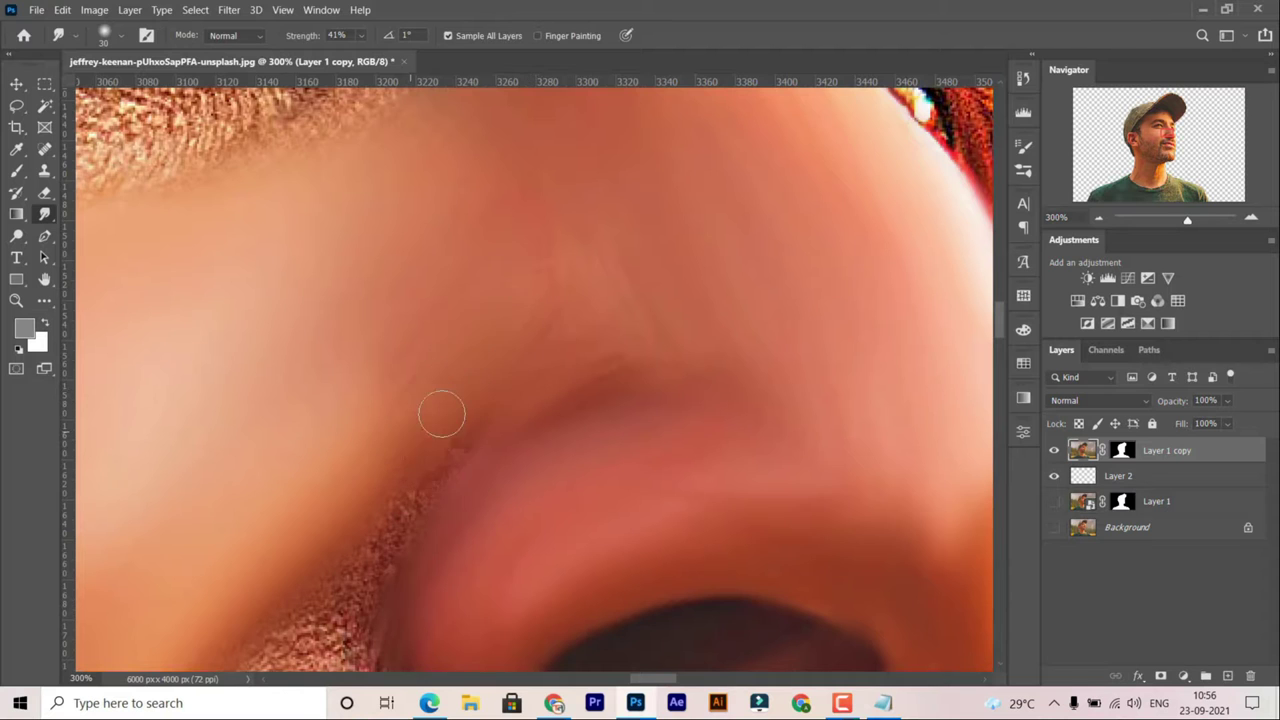
Bring the beard below the nostril into view and start saving under a new name.
scroll(391, 471, down, 1)
scroll(435, 446, down, 1)
scroll(372, 470, down, 1)
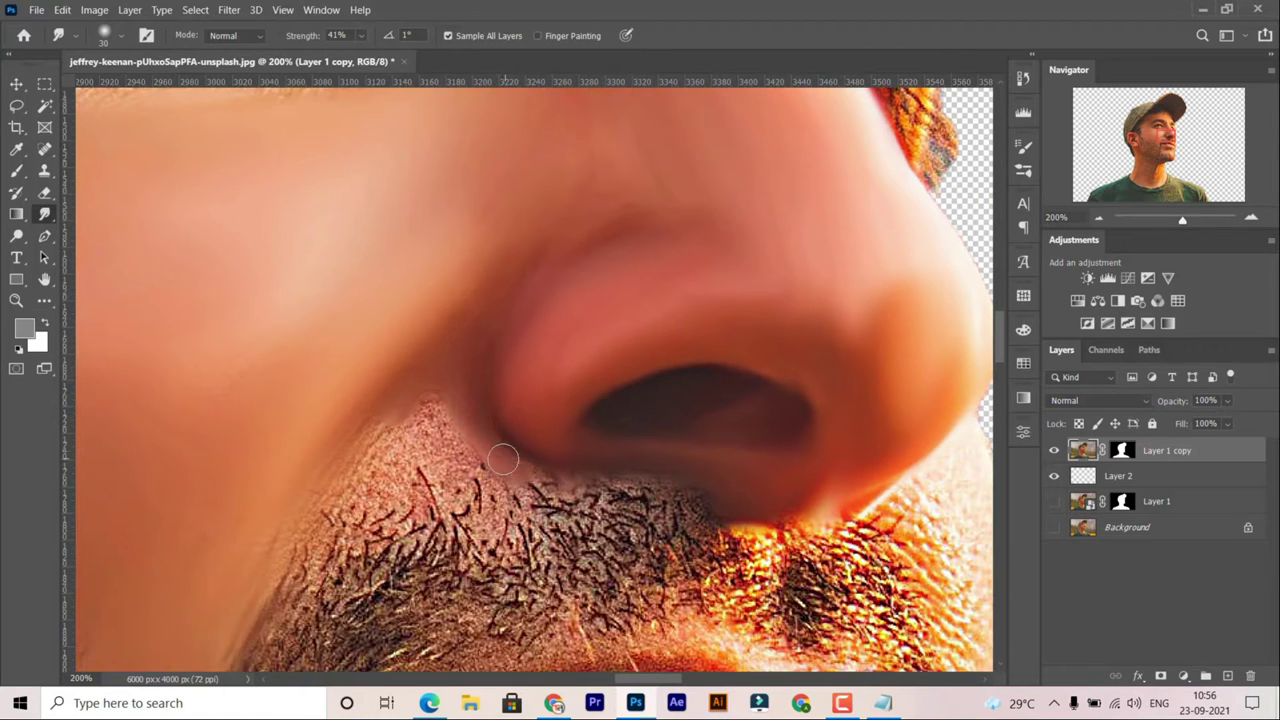
drag(600, 467, 625, 397)
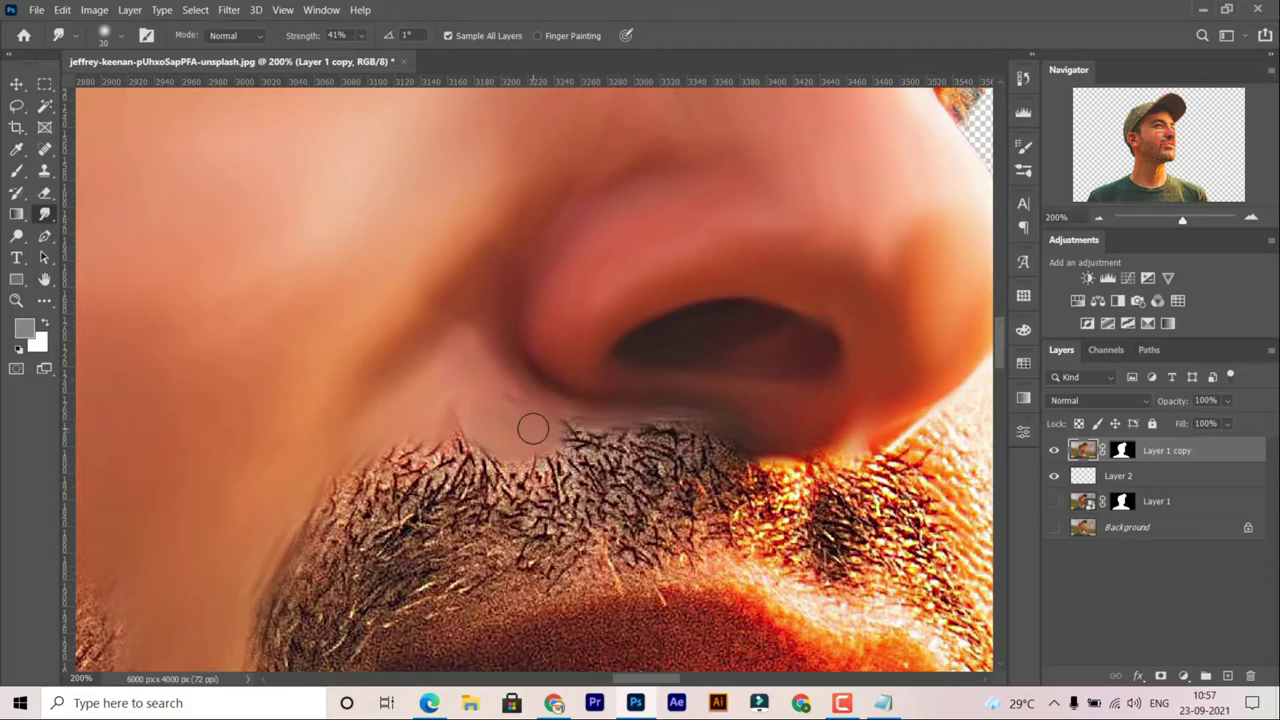
scroll(532, 428, down, 2)
key(ctrl+shift+s)
Save as 'smudge paint' PSD and smudge the skin between eye and eyebrow.
text(smudge paint)
key(Return)
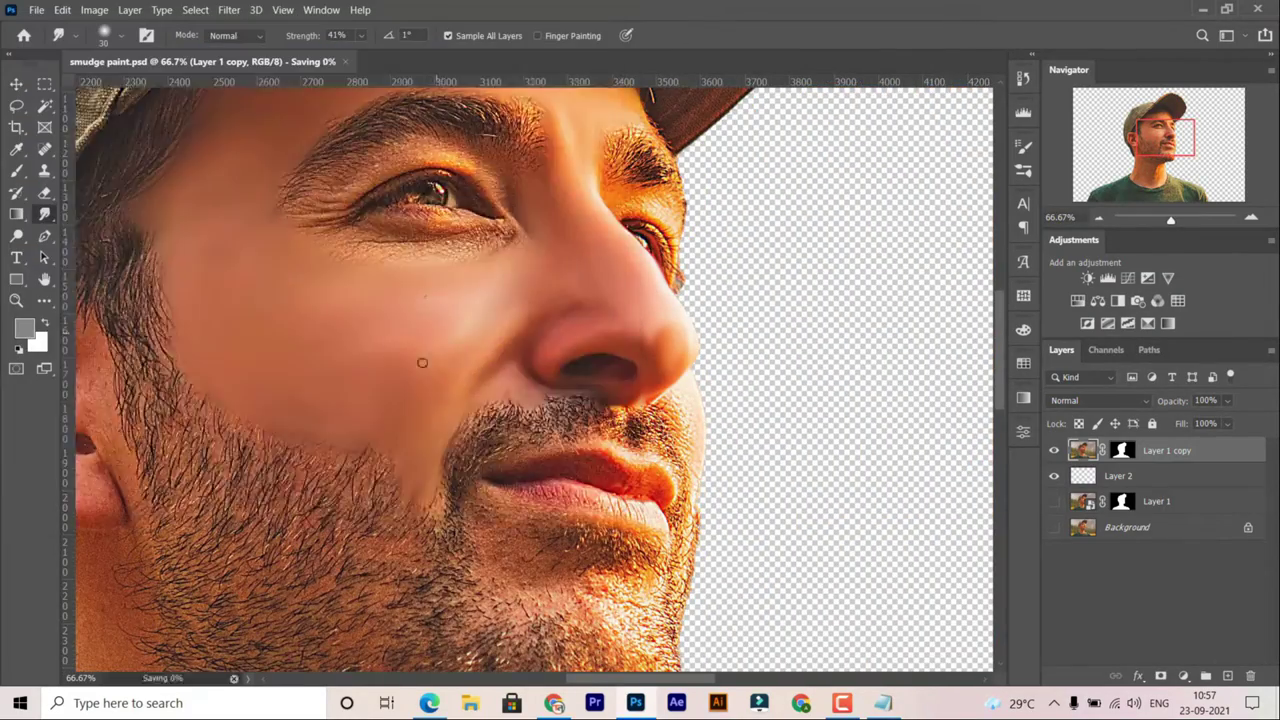
scroll(463, 443, up, 2)
scroll(783, 434, up, 1)
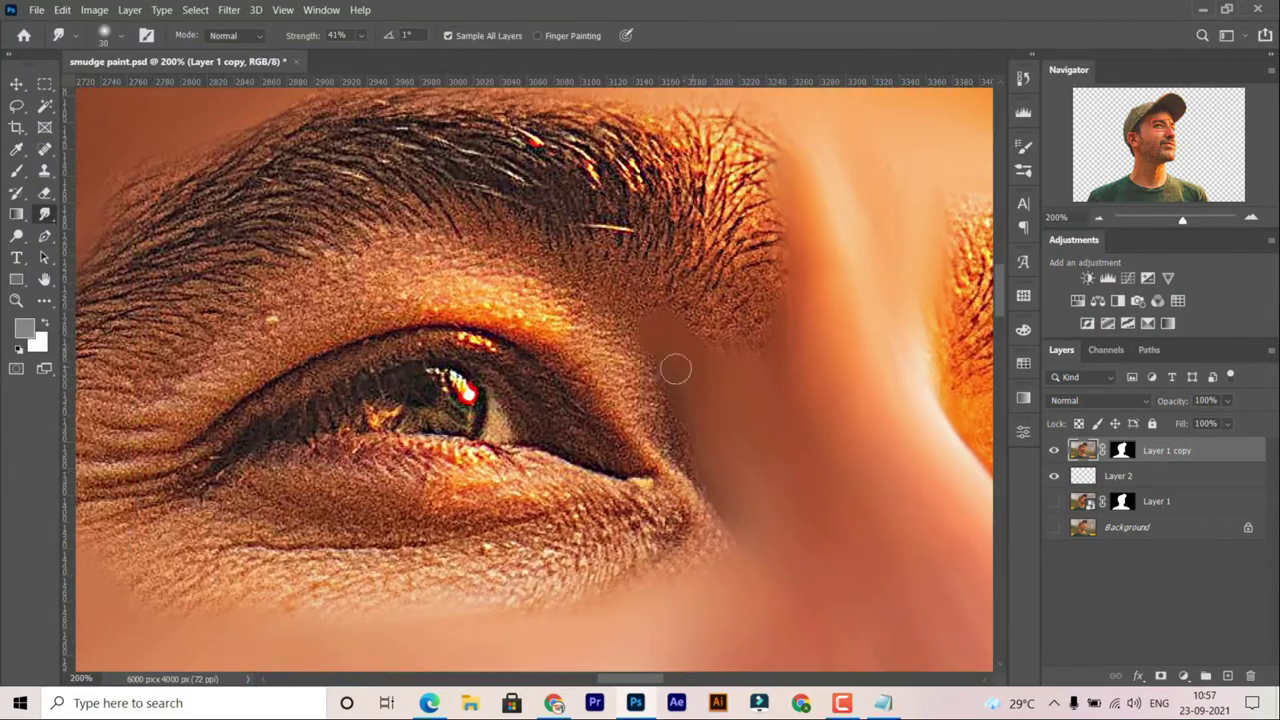
drag(675, 369, 601, 293)
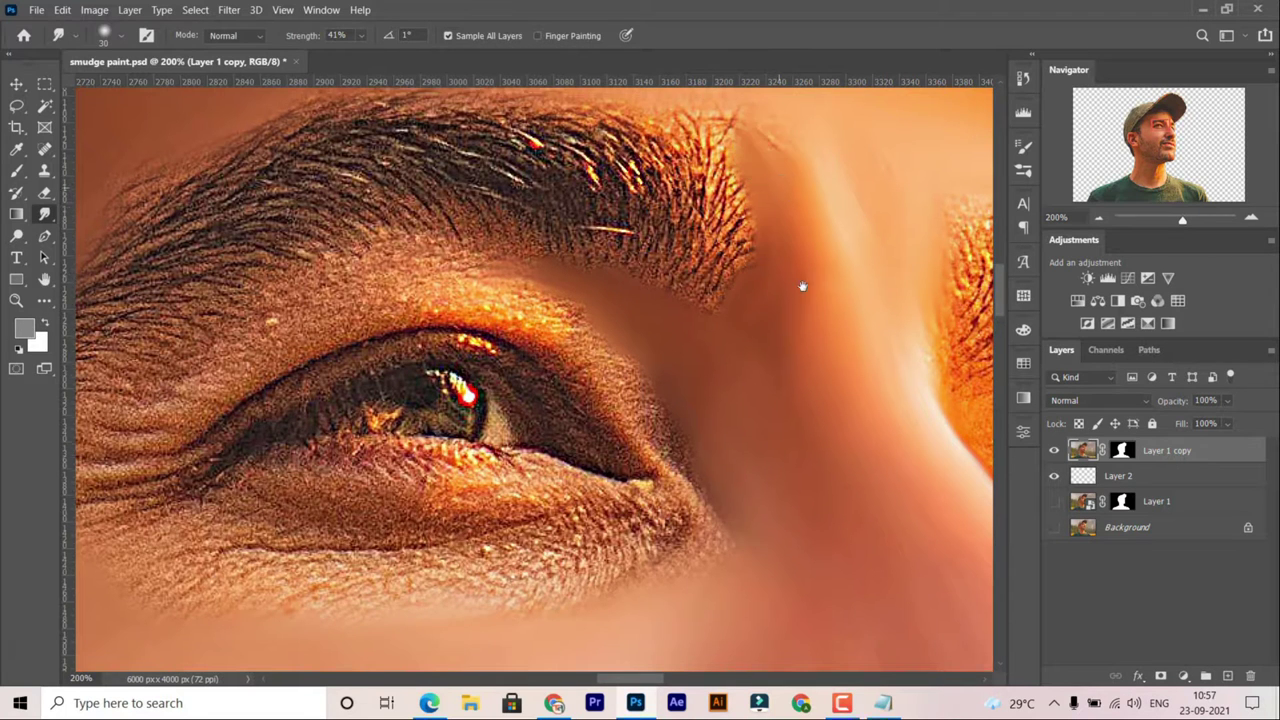
drag(712, 130, 737, 250)
Smooth the wrinkles under the eye.
scroll(472, 235, left, 3)
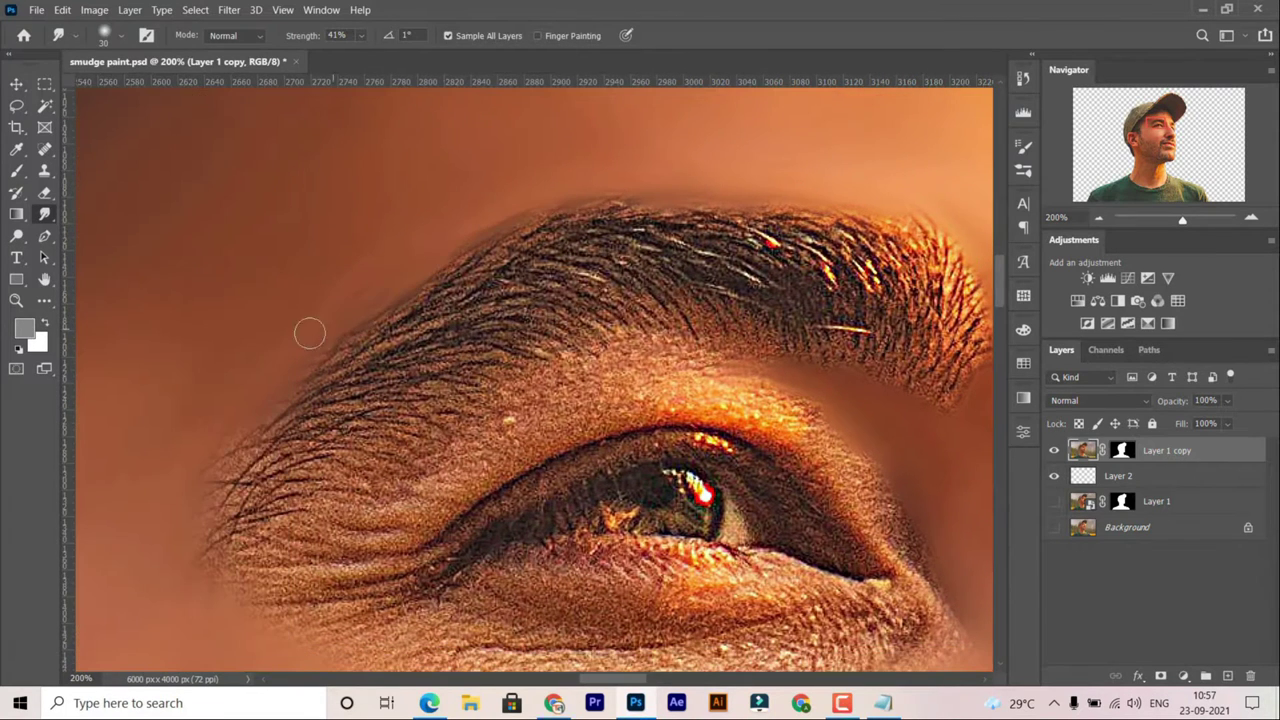
scroll(290, 400, down, 1)
scroll(400, 423, down, 2)
scroll(620, 400, right, 3)
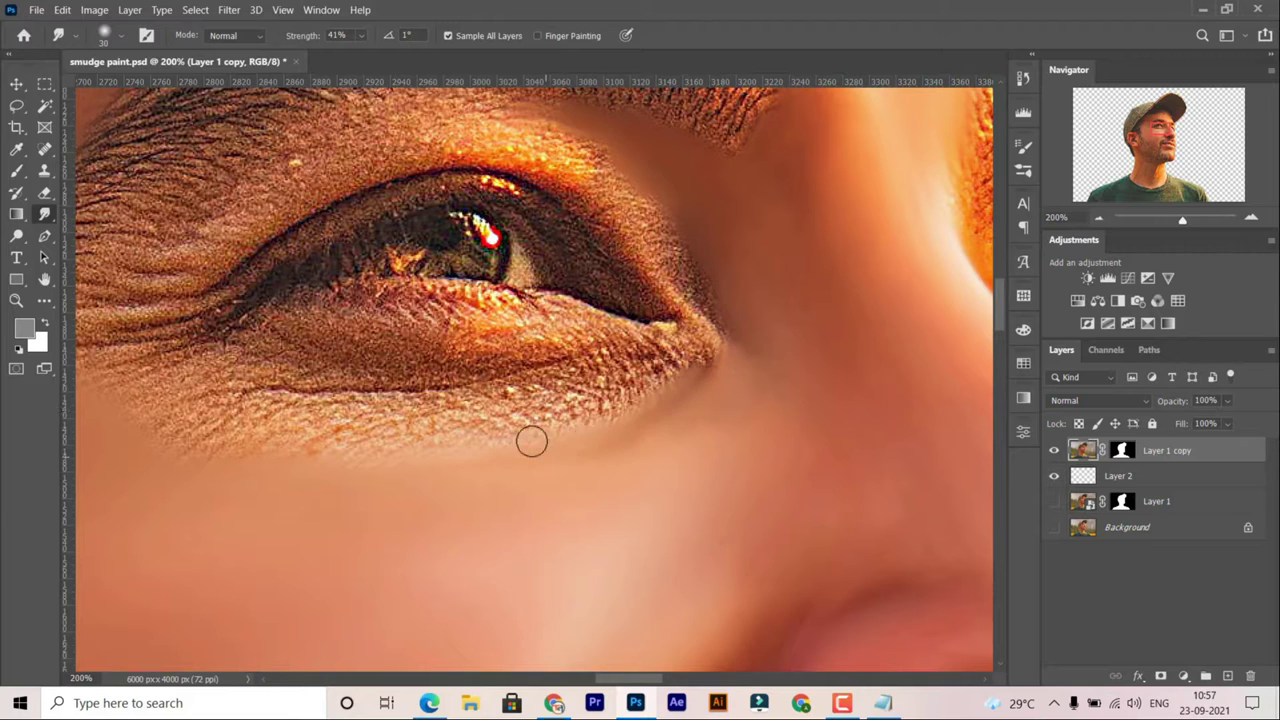
scroll(679, 420, left, 4)
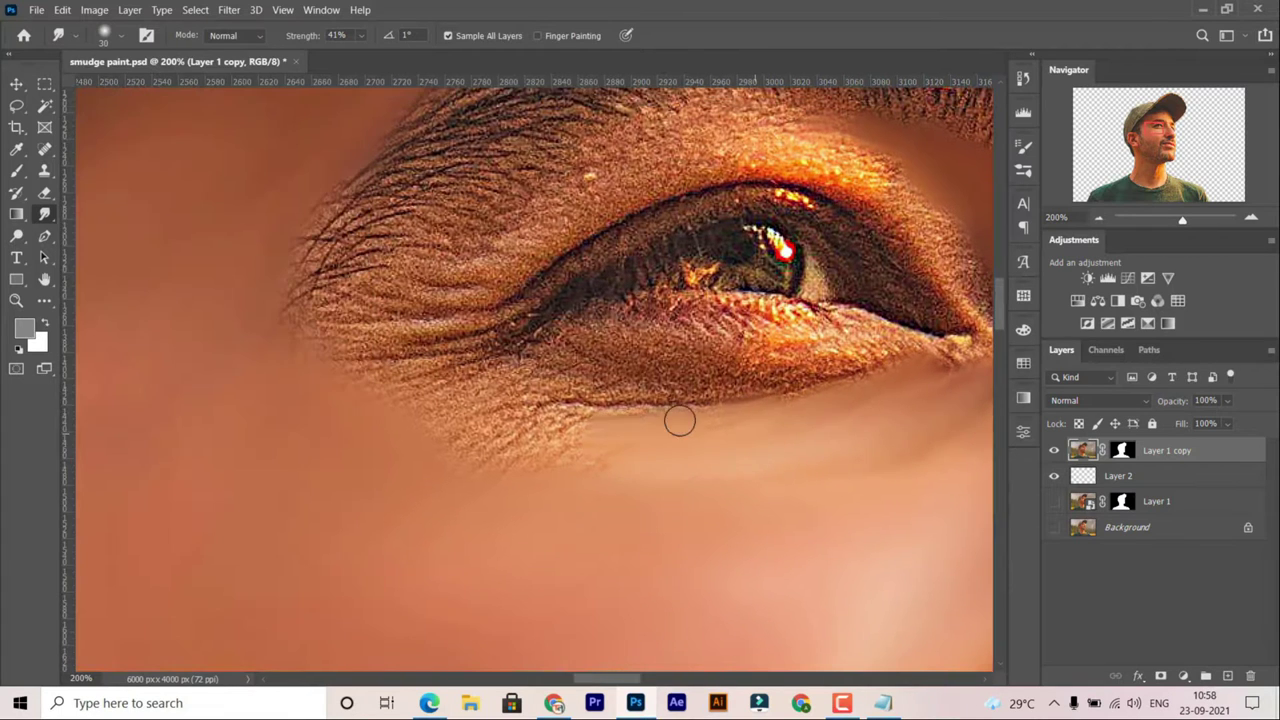
drag(679, 420, 548, 436)
Smooth the skin above the eye.
scroll(463, 459, up, 1)
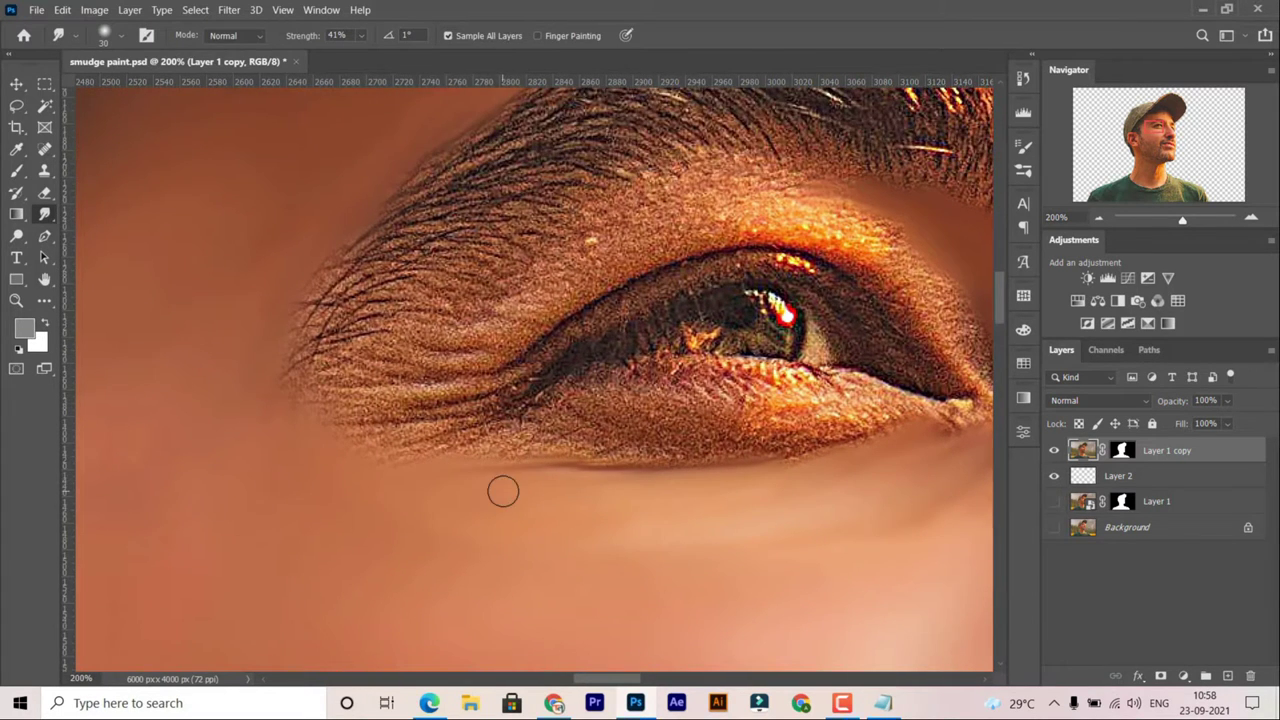
scroll(503, 491, down, 3)
scroll(503, 491, up, 3)
scroll(600, 300, up, 1)
scroll(669, 245, up, 1)
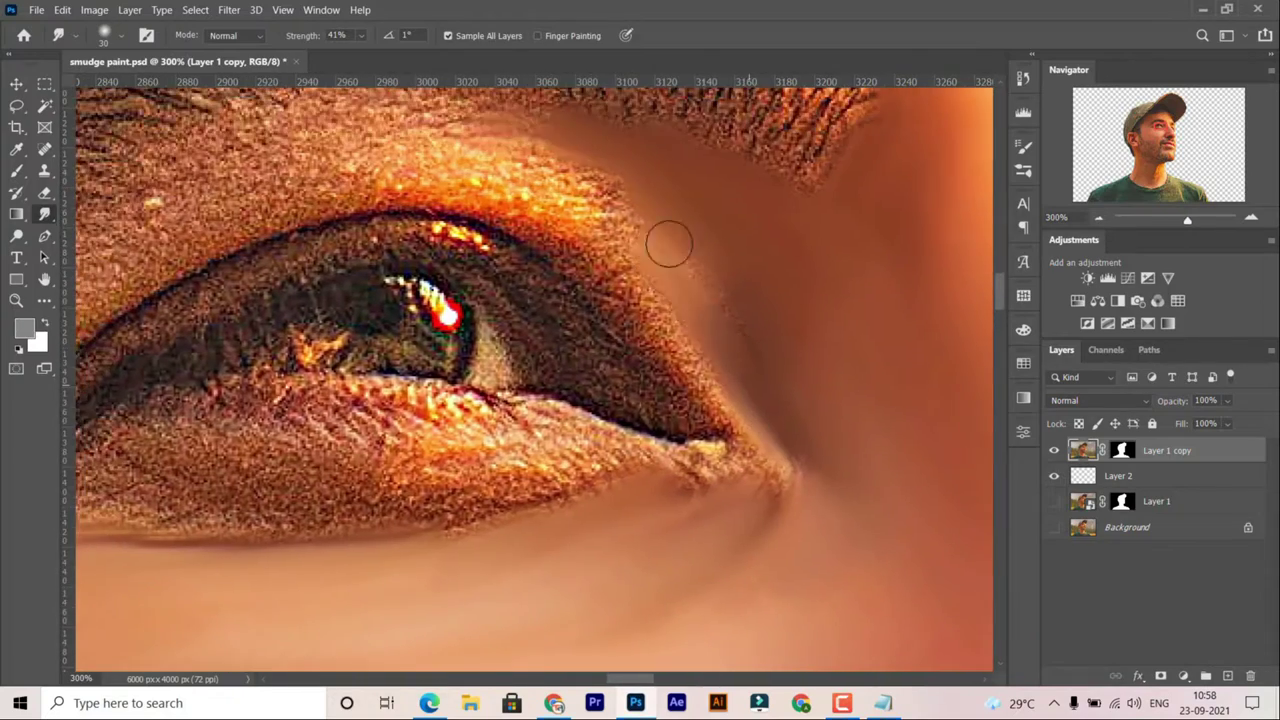
drag(669, 245, 614, 206)
scroll(614, 206, down, 3)
scroll(572, 161, up, 3)
mouse_move(320, 235)
mouse_down()
mouse_move(660, 306)
mouse_move(371, 280)
mouse_move(586, 294)
mouse_move(814, 349)
mouse_move(942, 500)
mouse_move(631, 434)
mouse_move(646, 514)
mouse_move(726, 491)
mouse_move(532, 457)
mouse_move(751, 531)
mouse_move(474, 471)
mouse_move(506, 543)
mouse_move(344, 488)
mouse_up()
Smudge the upper eyelid into soft streaks and smear the lower lash line.
scroll(457, 287, left, 3)
scroll(814, 349, down, 2)
scroll(726, 491, left, 3)
scroll(474, 471, left, 3)
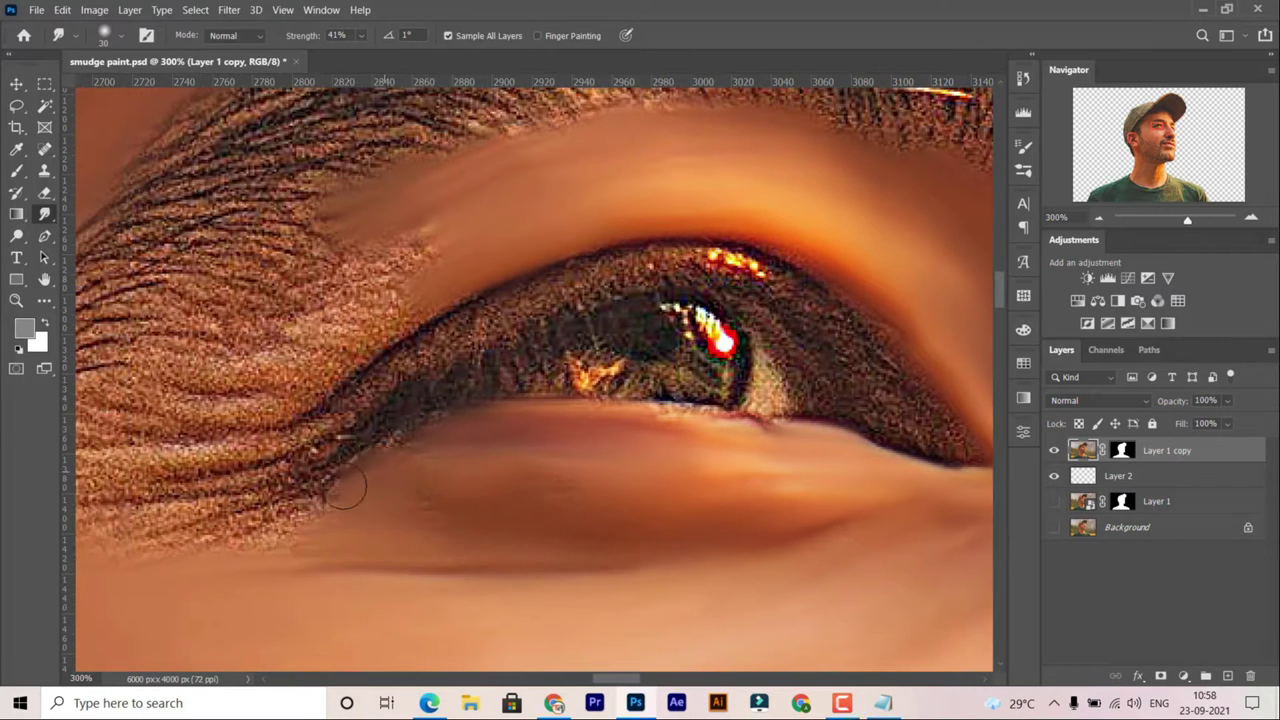
scroll(700, 463, left, 3)
scroll(609, 500, left, 3)
drag(609, 500, 480, 506)
scroll(445, 470, left, 3)
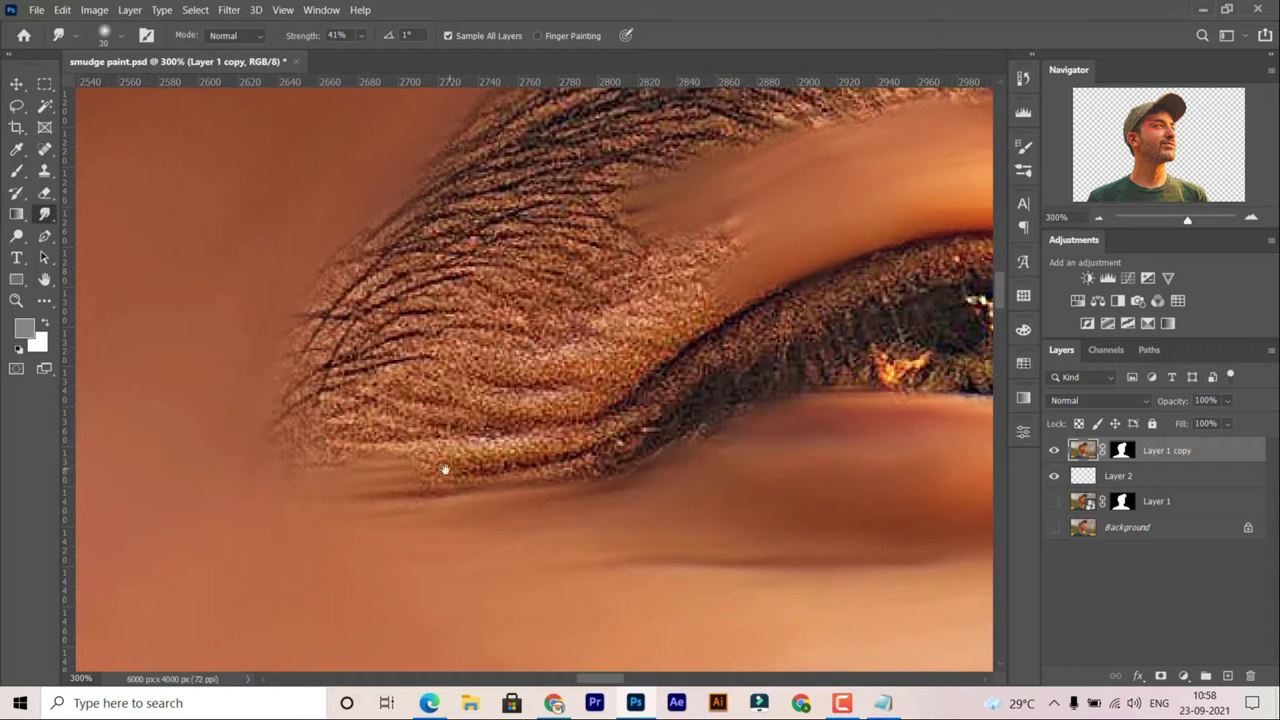
mouse_move(650, 215)
mouse_down()
mouse_move(440, 335)
mouse_move(651, 314)
mouse_move(560, 400)
mouse_move(580, 331)
mouse_move(383, 457)
mouse_move(650, 420)
mouse_up()
scroll(650, 420, right, 3)
mouse_move(480, 360)
mouse_down()
mouse_move(880, 356)
mouse_move(691, 306)
mouse_move(349, 363)
mouse_move(374, 406)
mouse_move(498, 373)
mouse_move(487, 415)
mouse_move(570, 380)
mouse_move(650, 425)
mouse_up()
key(ctrl+minus)
key(ctrl+minus)
key(ctrl+minus)
key(ctrl+minus)
Save, then smear the eyebrow hairs into a smooth brown tone.
key(ctrl+s)
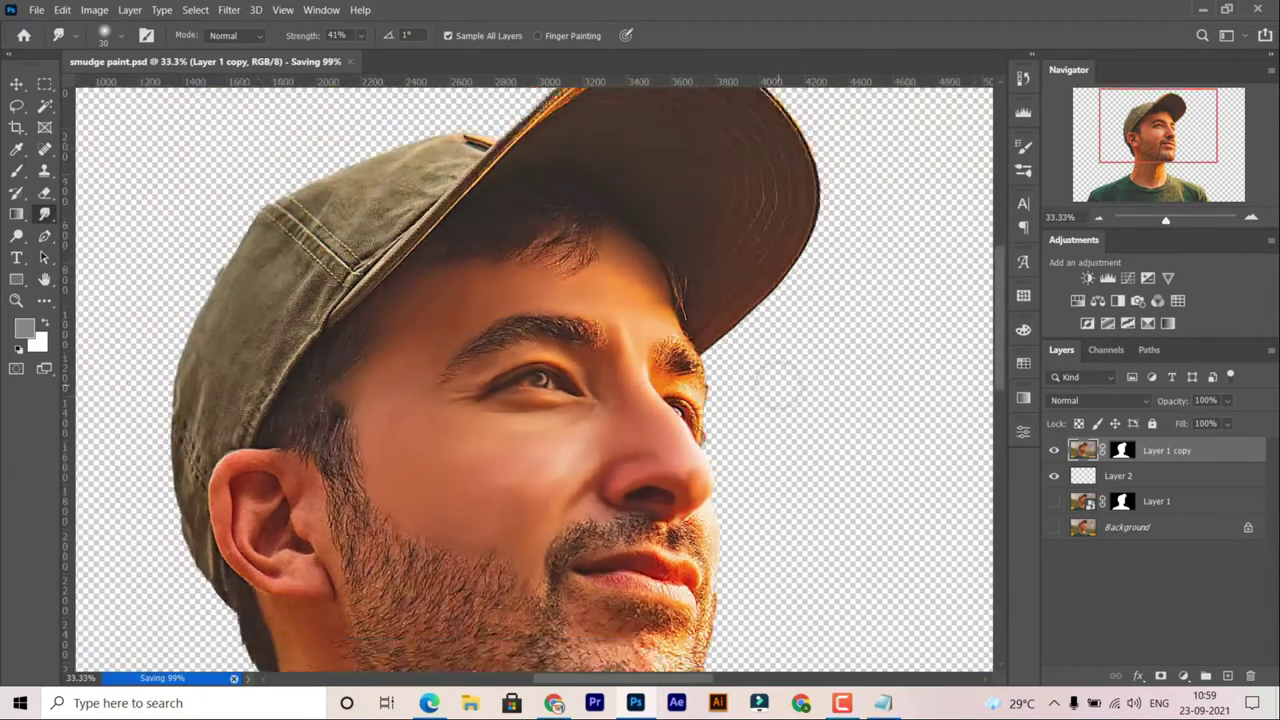
key(ctrl+plus)
key(ctrl+plus)
key(ctrl+plus)
key(ctrl+plus)
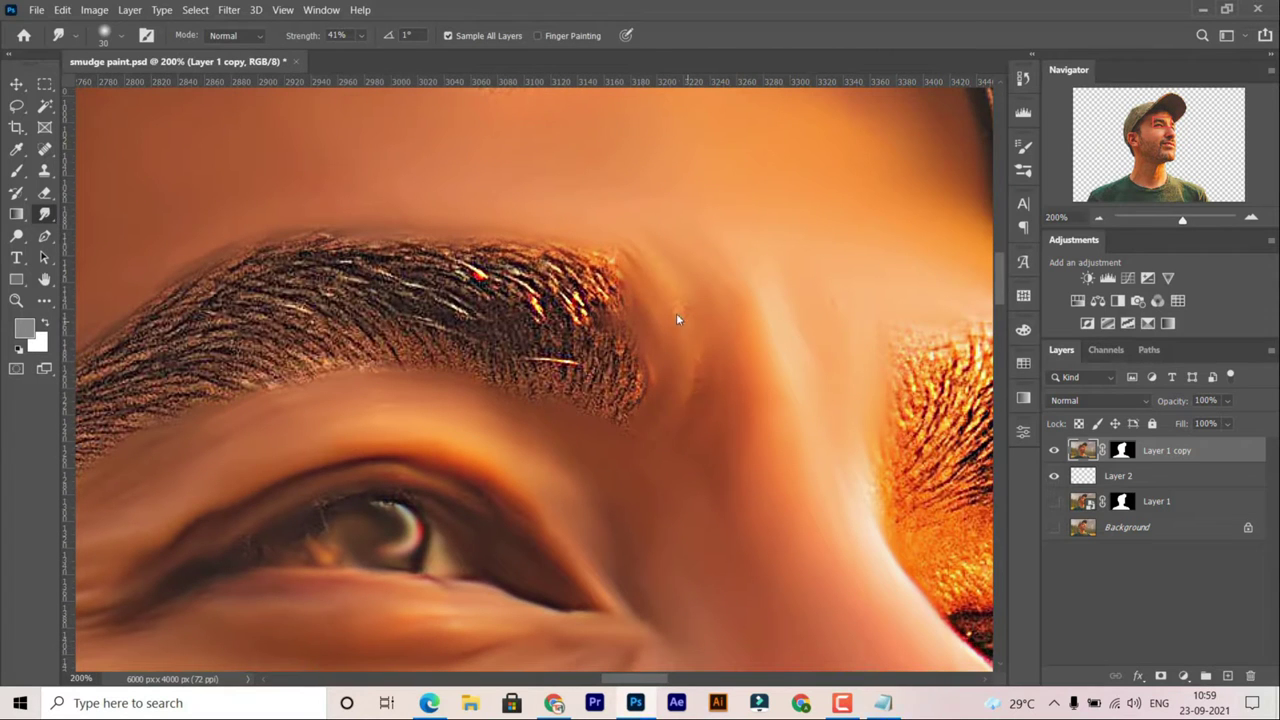
mouse_move(620, 260)
mouse_down()
mouse_move(440, 300)
mouse_move(611, 400)
mouse_move(449, 257)
mouse_move(290, 250)
mouse_up()
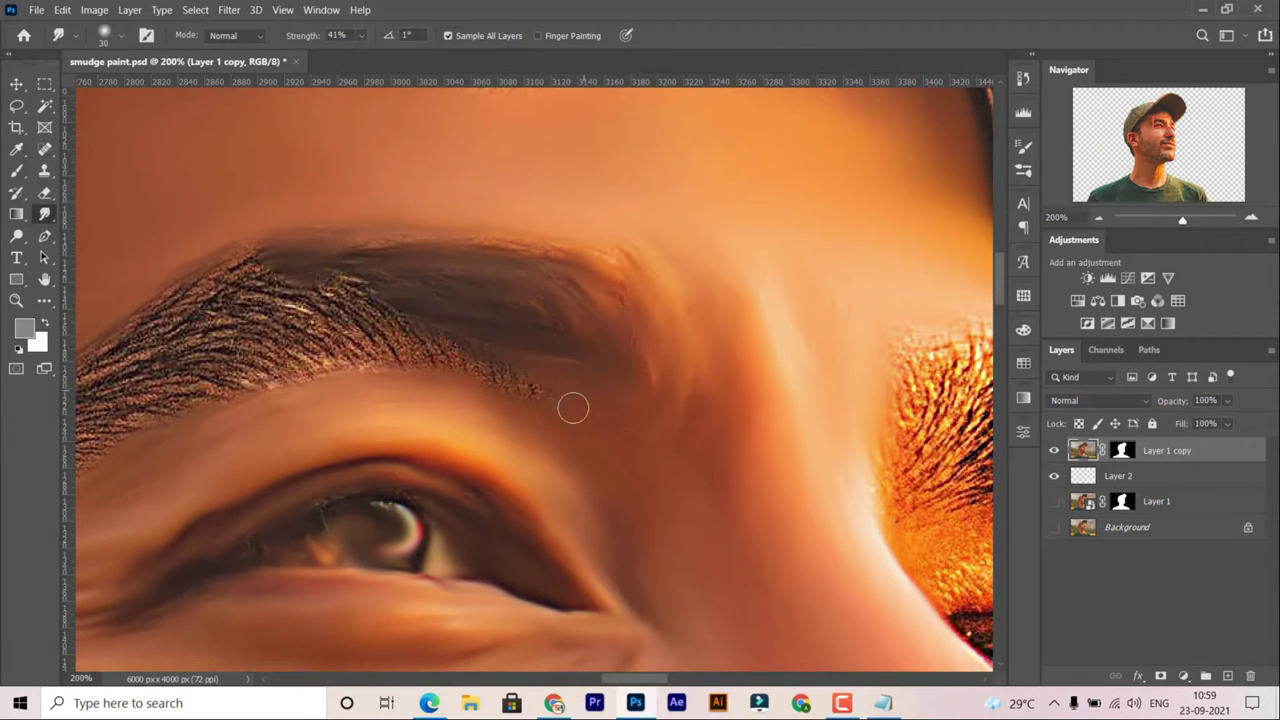
drag(567, 371, 685, 406)
mouse_move(530, 390)
mouse_down()
mouse_move(380, 360)
mouse_move(301, 373)
mouse_move(437, 360)
mouse_move(340, 430)
mouse_up()
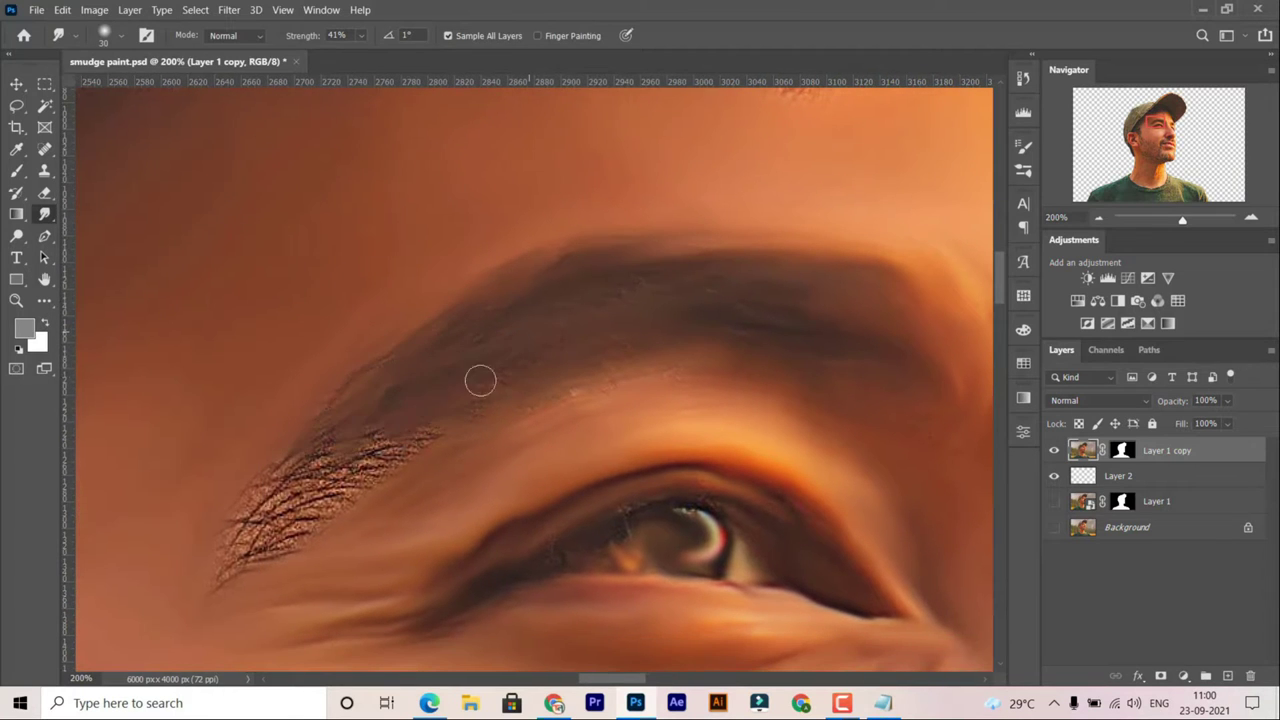
drag(480, 380, 253, 489)
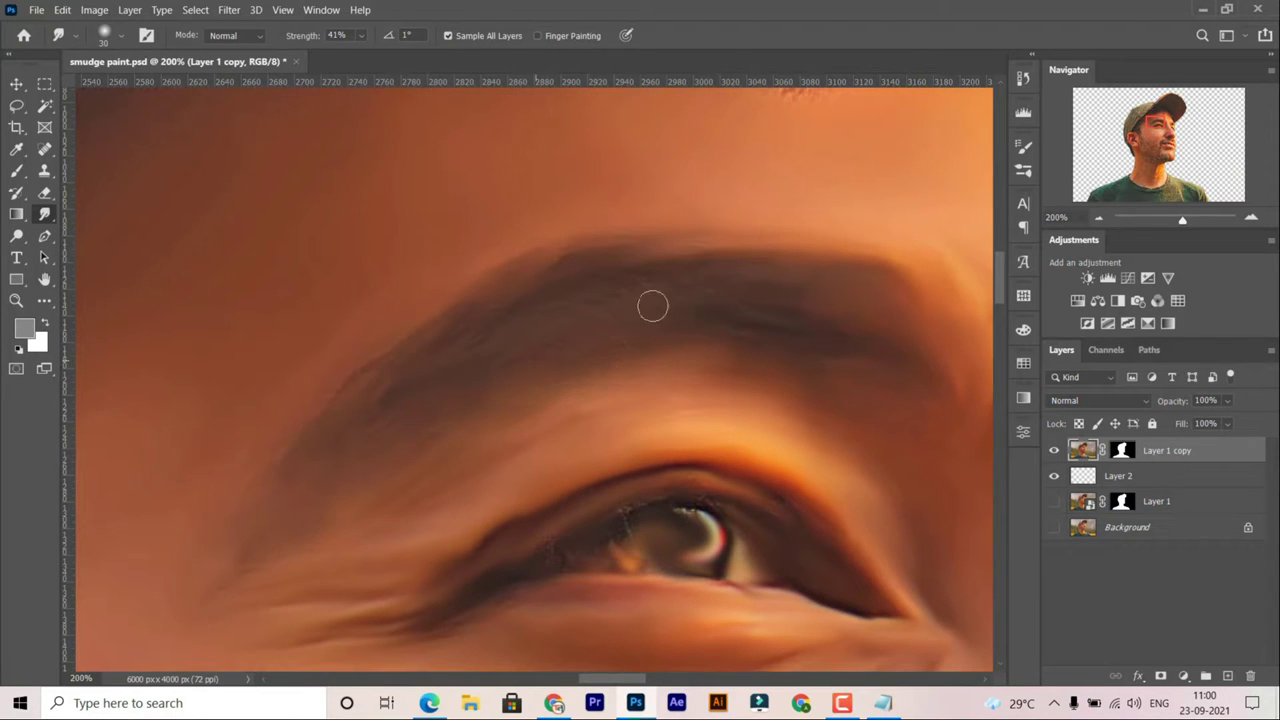
Smear the brow hairs along the cap edge.
drag(764, 328, 385, 385)
key(ctrl+plus)
drag(370, 300, 220, 370)
mouse_move(400, 360)
mouse_down()
mouse_move(239, 389)
mouse_move(352, 498)
mouse_up()
mouse_move(530, 470)
mouse_down()
mouse_move(457, 441)
mouse_move(526, 531)
mouse_move(391, 420)
mouse_move(415, 378)
mouse_move(491, 491)
mouse_up()
Smooth the far eye's outer corner, speckled skin and jagged face edge.
key(ctrl+minus)
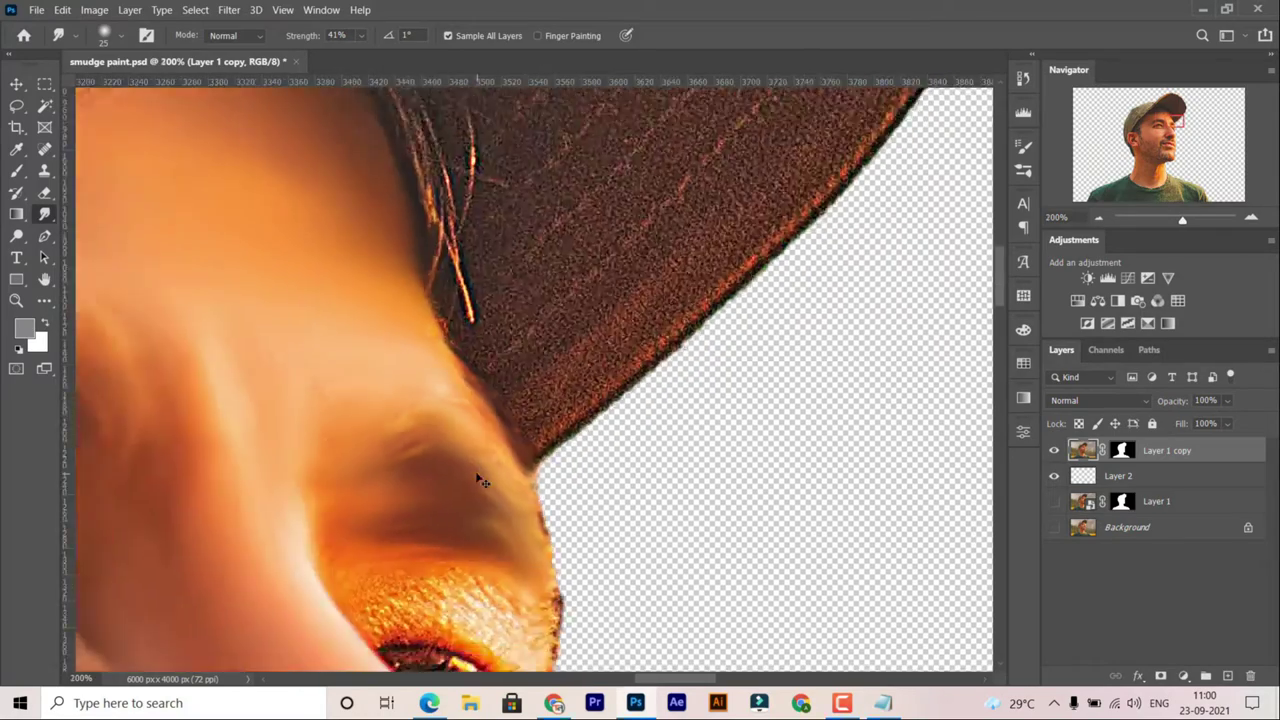
key(ctrl+minus)
key(ctrl+minus)
key(ctrl+minus)
key(ctrl+plus)
scroll(474, 416, up, 2)
scroll(486, 400, up, 2)
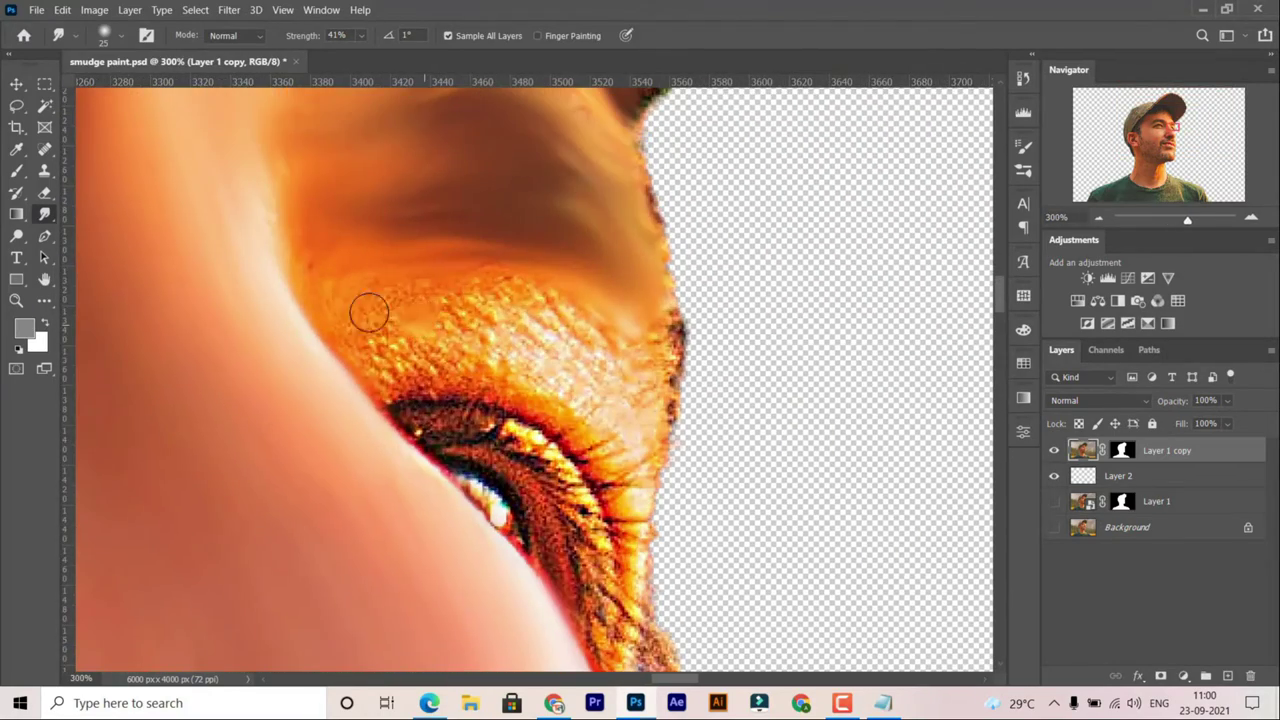
drag(614, 467, 341, 326)
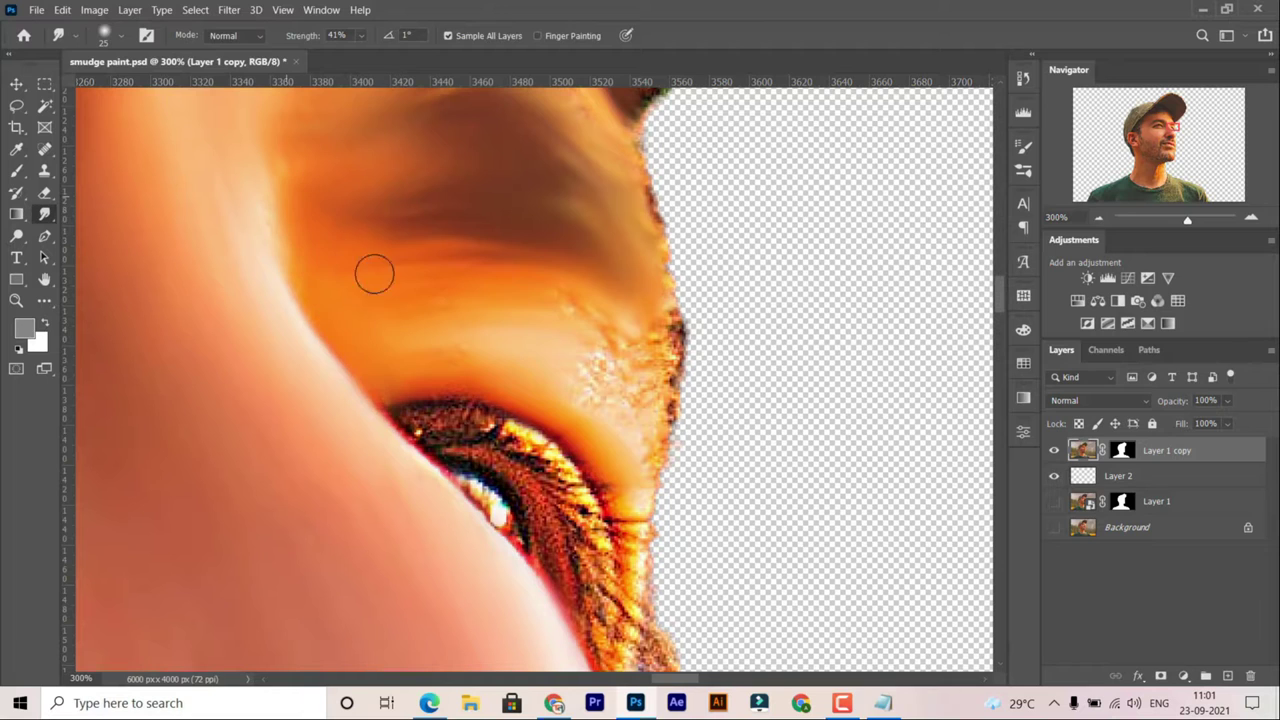
mouse_move(374, 273)
mouse_down()
mouse_move(651, 343)
mouse_move(600, 404)
mouse_up()
Smear the upper-lid lashes toward the outer corner and soften the lower lid.
scroll(660, 270, down, 3)
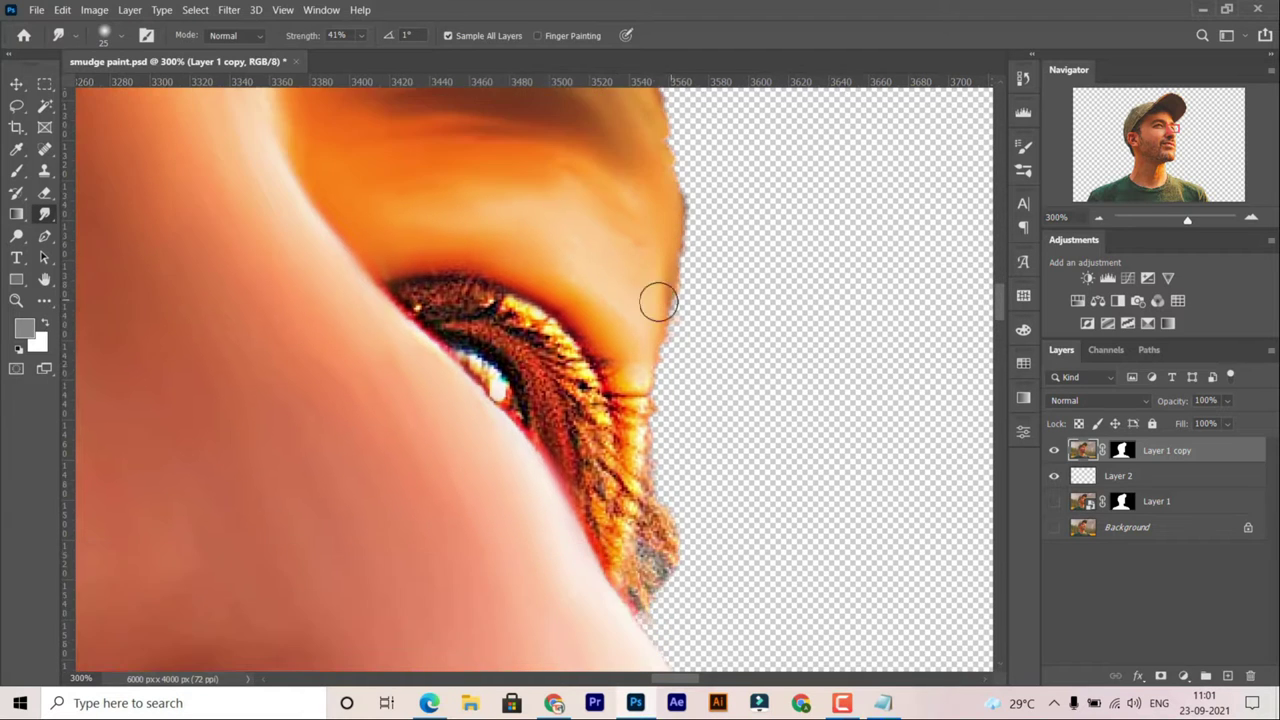
scroll(657, 300, down, 1)
scroll(505, 217, up, 1)
drag(505, 217, 645, 355)
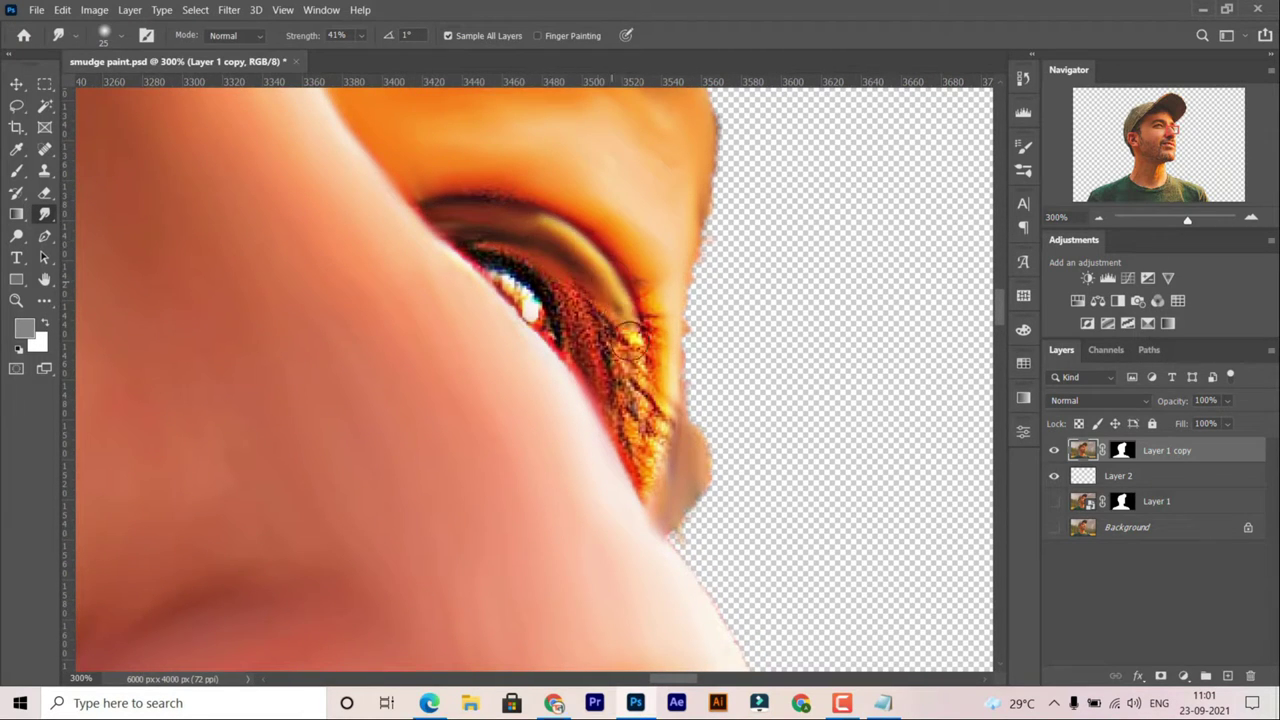
mouse_move(610, 290)
mouse_down()
mouse_move(655, 460)
mouse_move(665, 450)
mouse_up()
drag(528, 200, 620, 285)
scroll(549, 251, down, 1)
drag(549, 249, 651, 463)
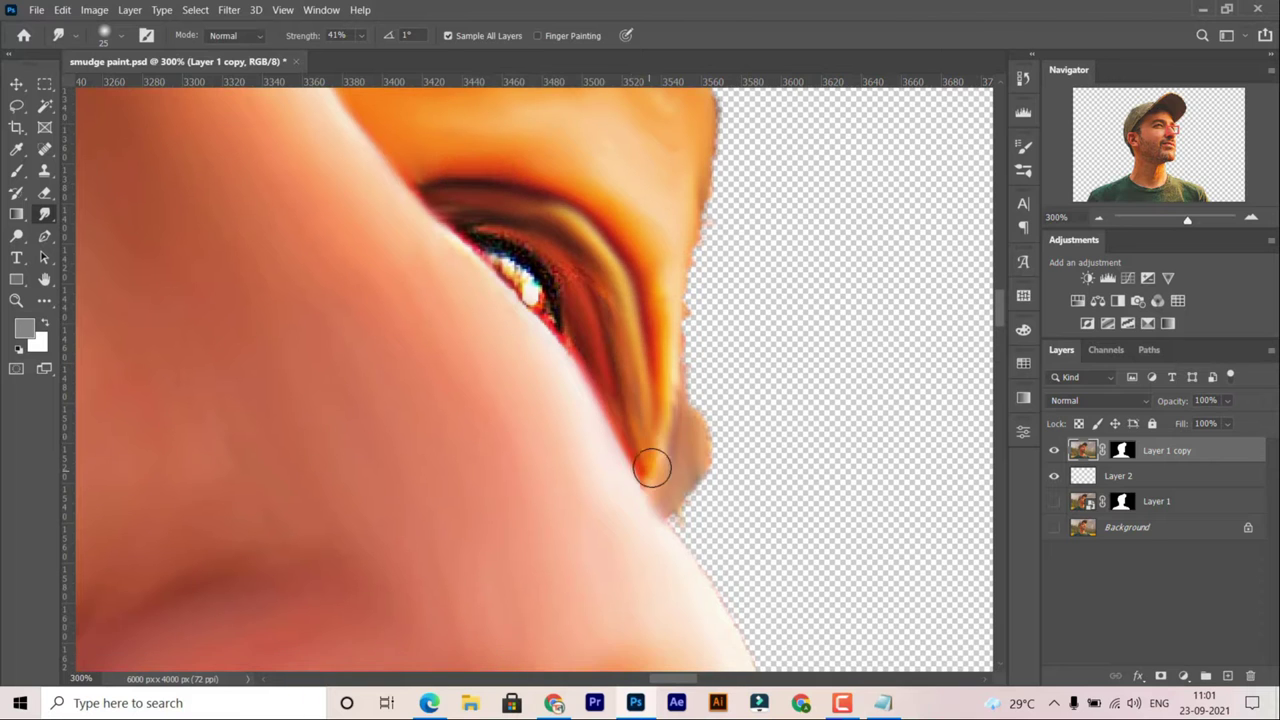
With a smaller brush, soften the bright eye highlights along the lid.
scroll(614, 334, up, 1)
scroll(614, 334, up, 1)
scroll(620, 345, up, 1)
key(bracketleft)
key(bracketleft)
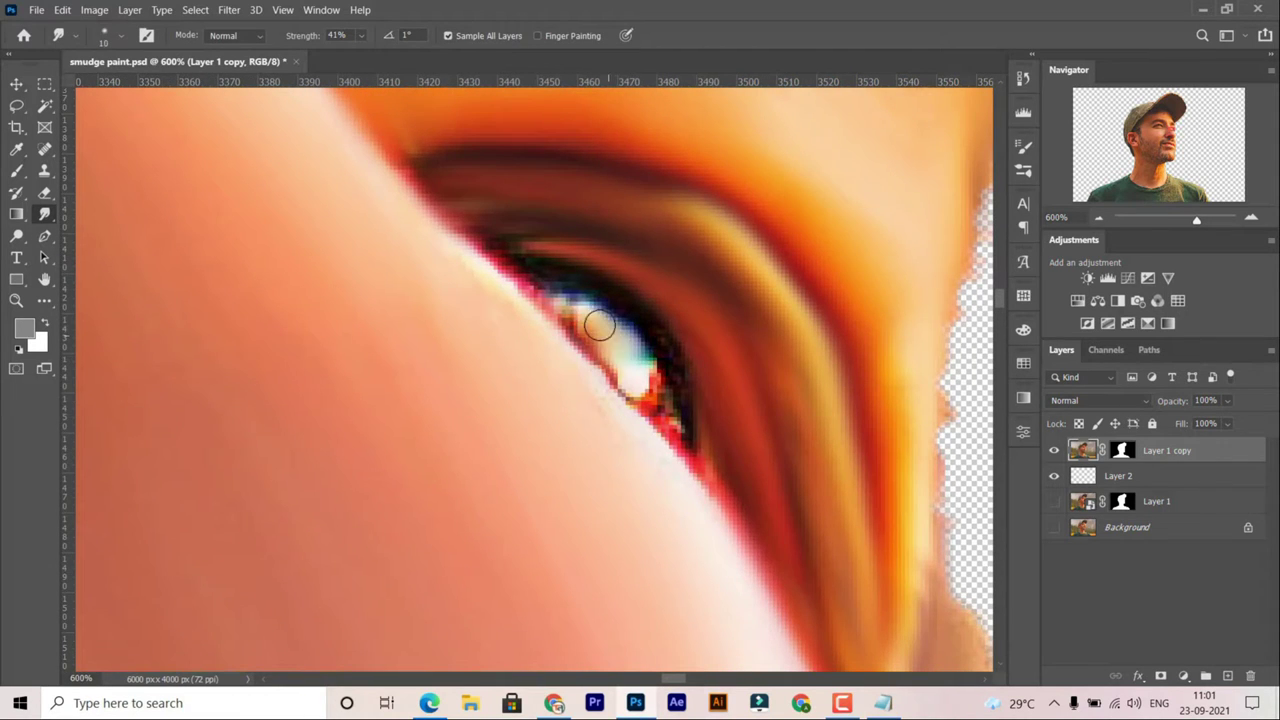
drag(586, 323, 668, 424)
scroll(731, 537, down, 3)
scroll(775, 467, right, 3)
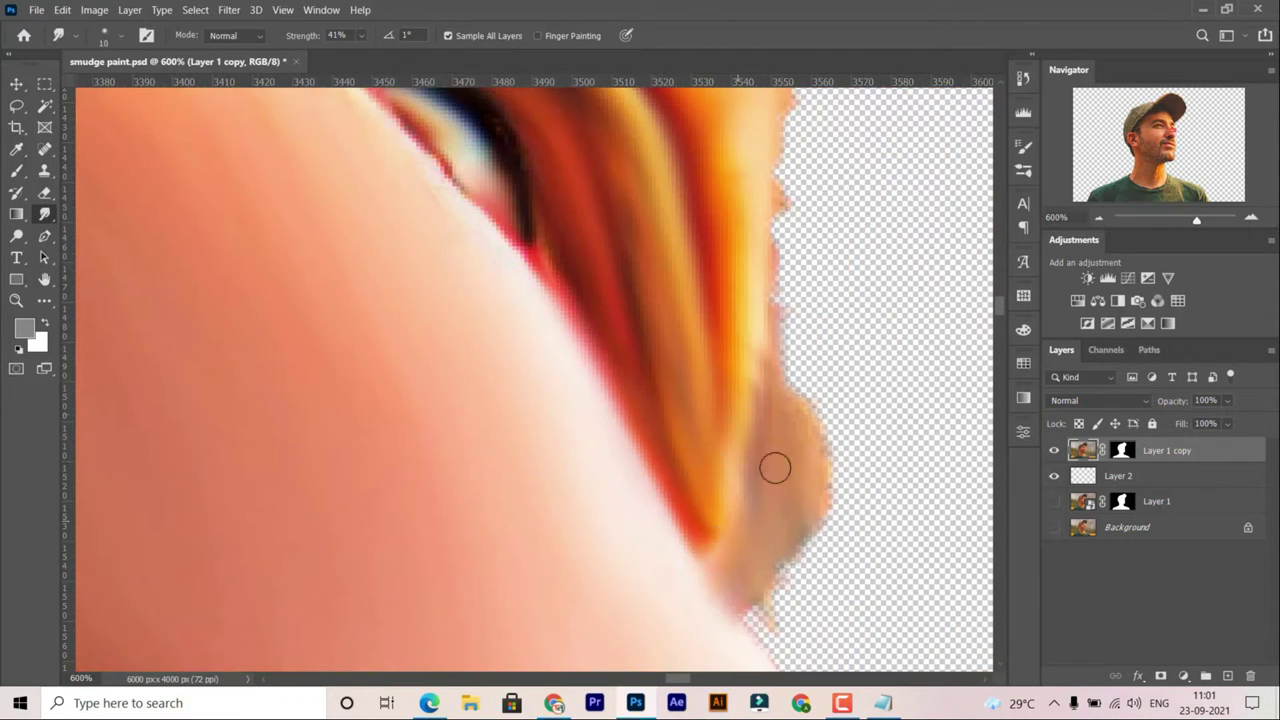
scroll(775, 601, down, 4)
scroll(749, 580, down, 5)
Smudge the stubble between nose and mouth corner, and blend skin into the upper lip edge.
scroll(751, 563, up, 1)
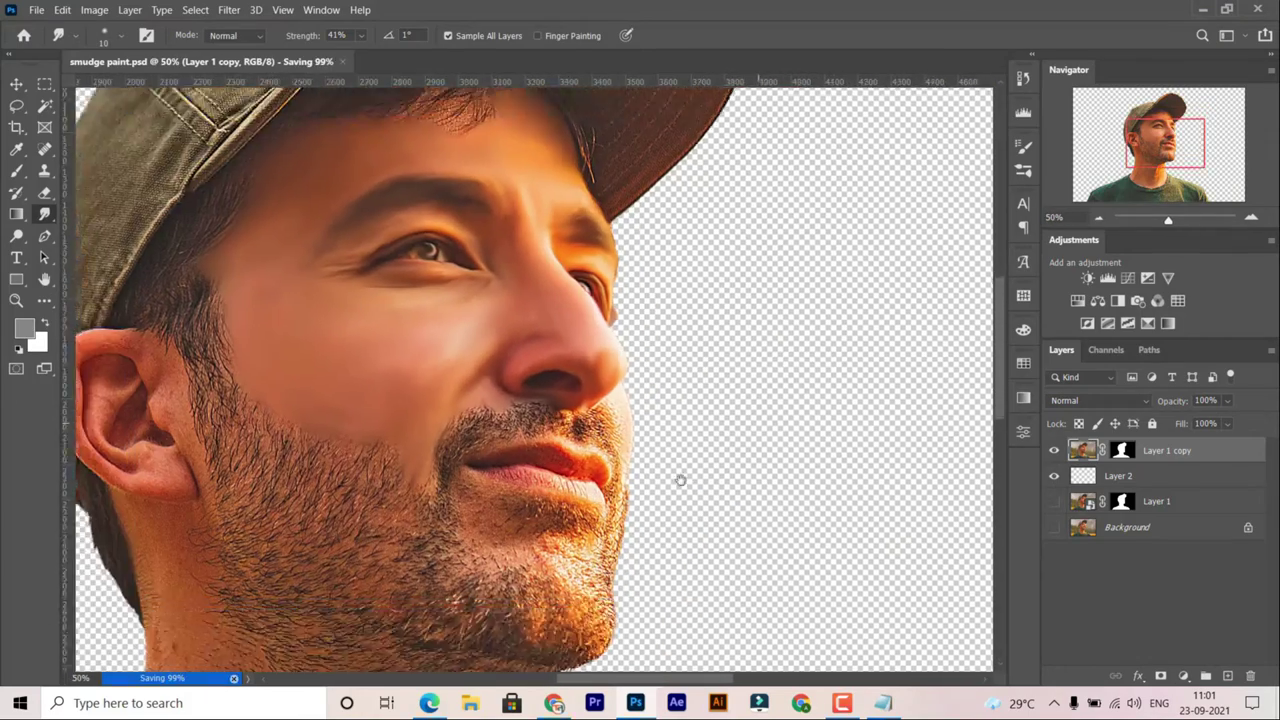
scroll(680, 477, up, 2)
scroll(648, 407, up, 2)
mouse_move(599, 250)
mouse_down()
mouse_move(500, 283)
mouse_move(571, 404)
mouse_up()
scroll(520, 289, down, 3)
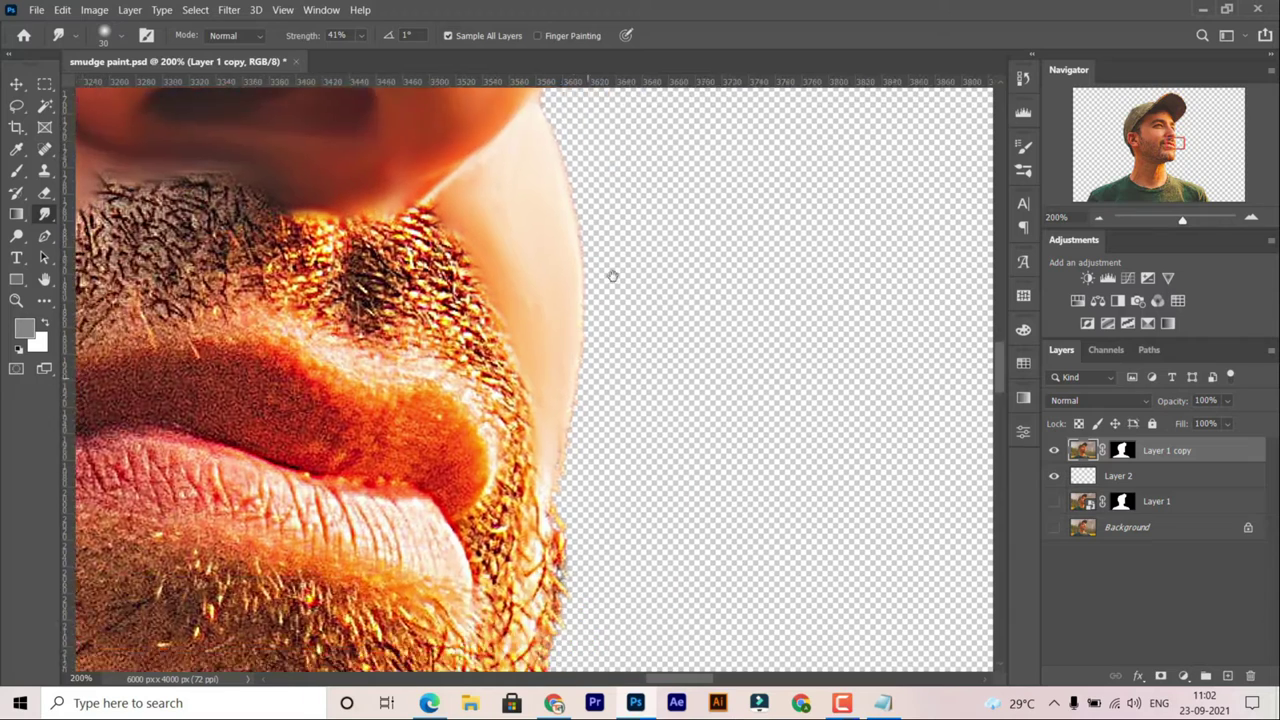
scroll(520, 289, left, 3)
drag(373, 327, 455, 370)
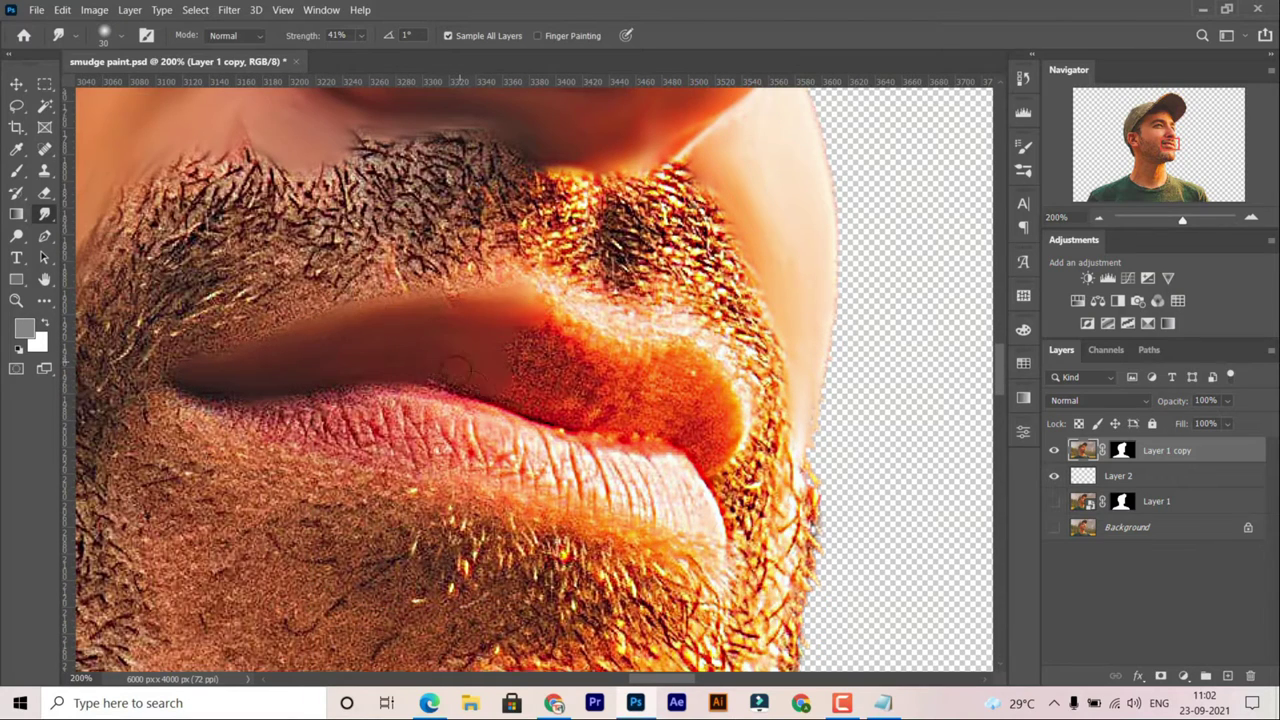
drag(531, 395, 699, 381)
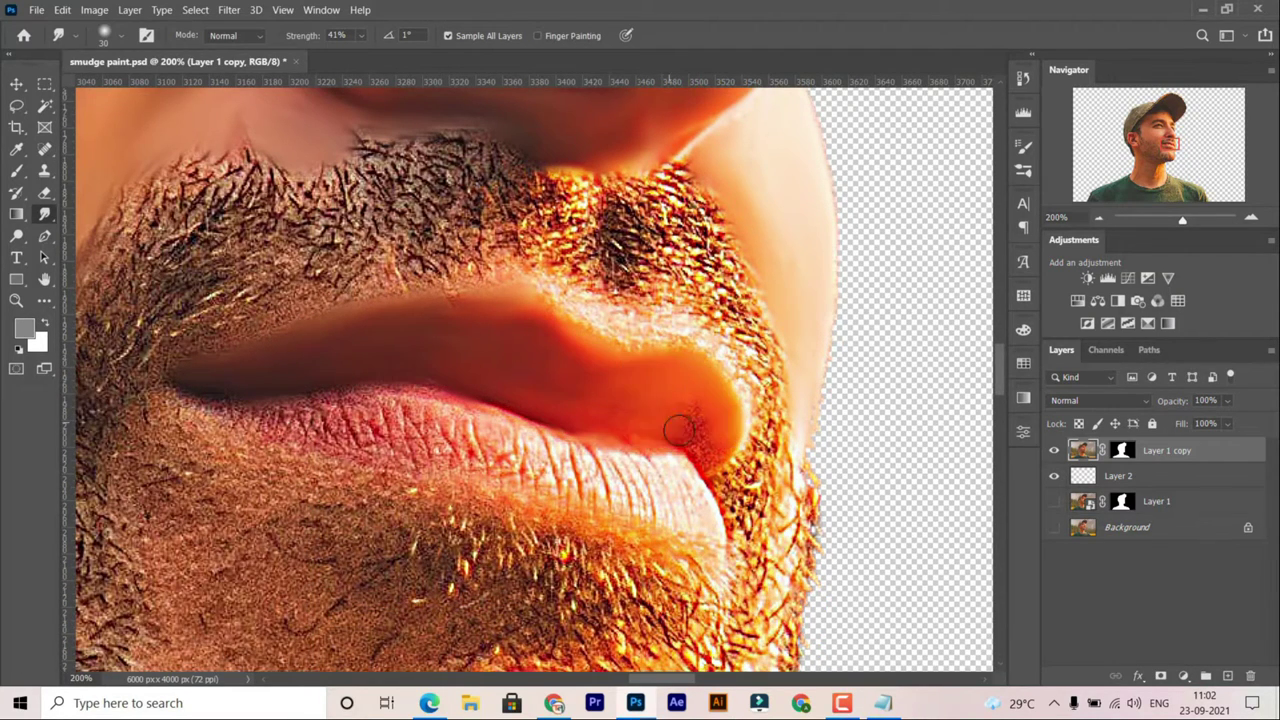
Smear the textured lower-lip edges into smooth, even lip colour.
scroll(285, 413, up, 2)
scroll(285, 413, left, 2)
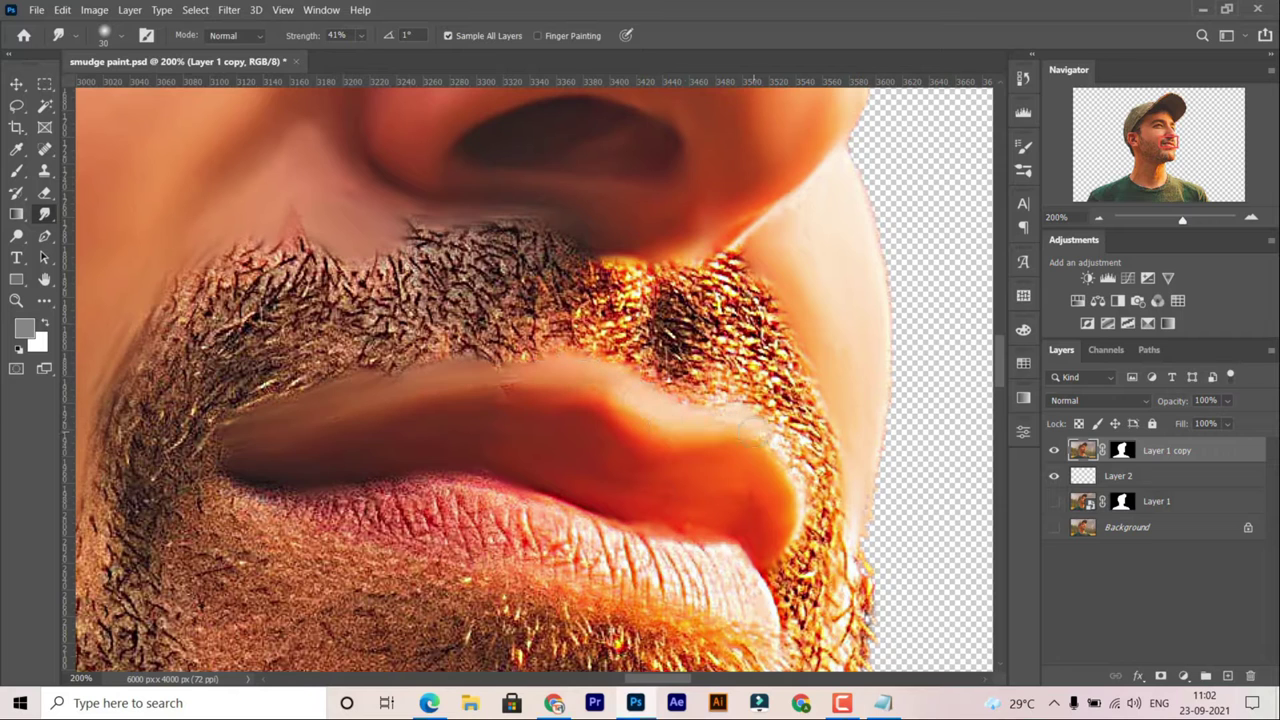
scroll(780, 470, down, 3)
scroll(357, 362, left, 1)
drag(416, 350, 441, 358)
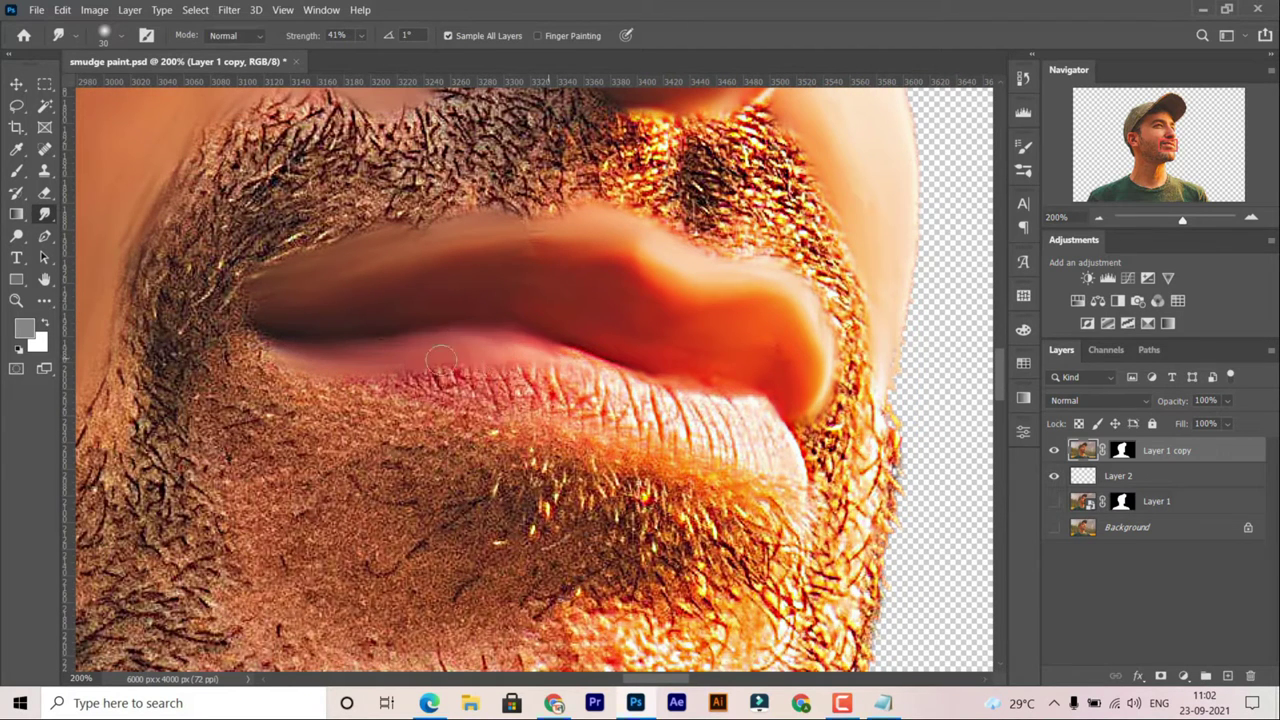
drag(555, 400, 615, 405)
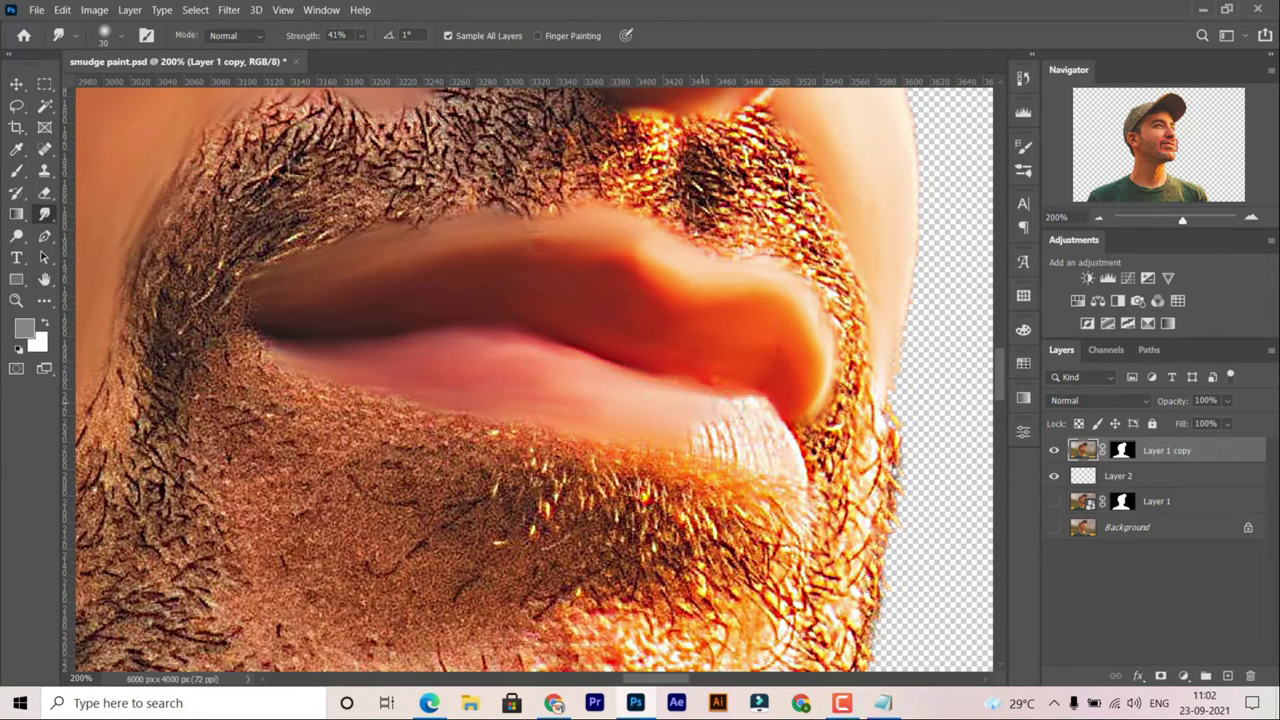
drag(700, 425, 795, 462)
scroll(579, 424, left, 5)
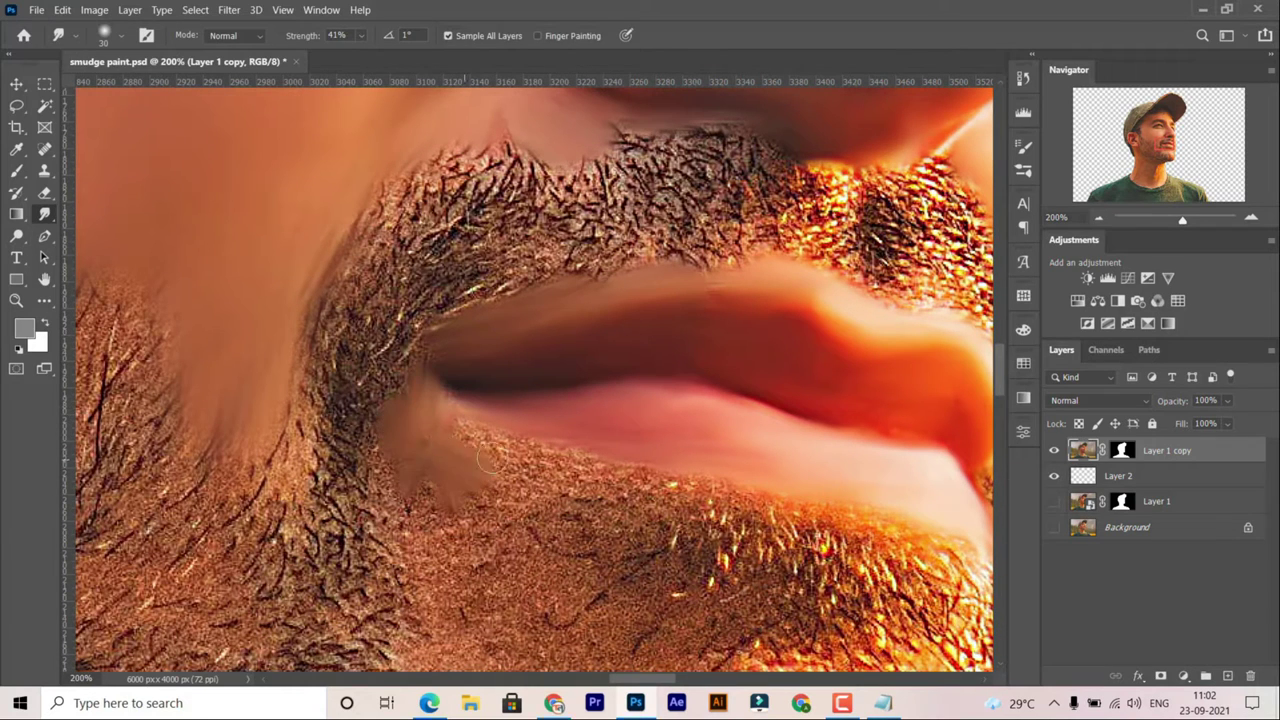
drag(420, 400, 720, 495)
Smudge the lip-corner colour down into the beard.
drag(845, 497, 827, 453)
drag(405, 440, 383, 469)
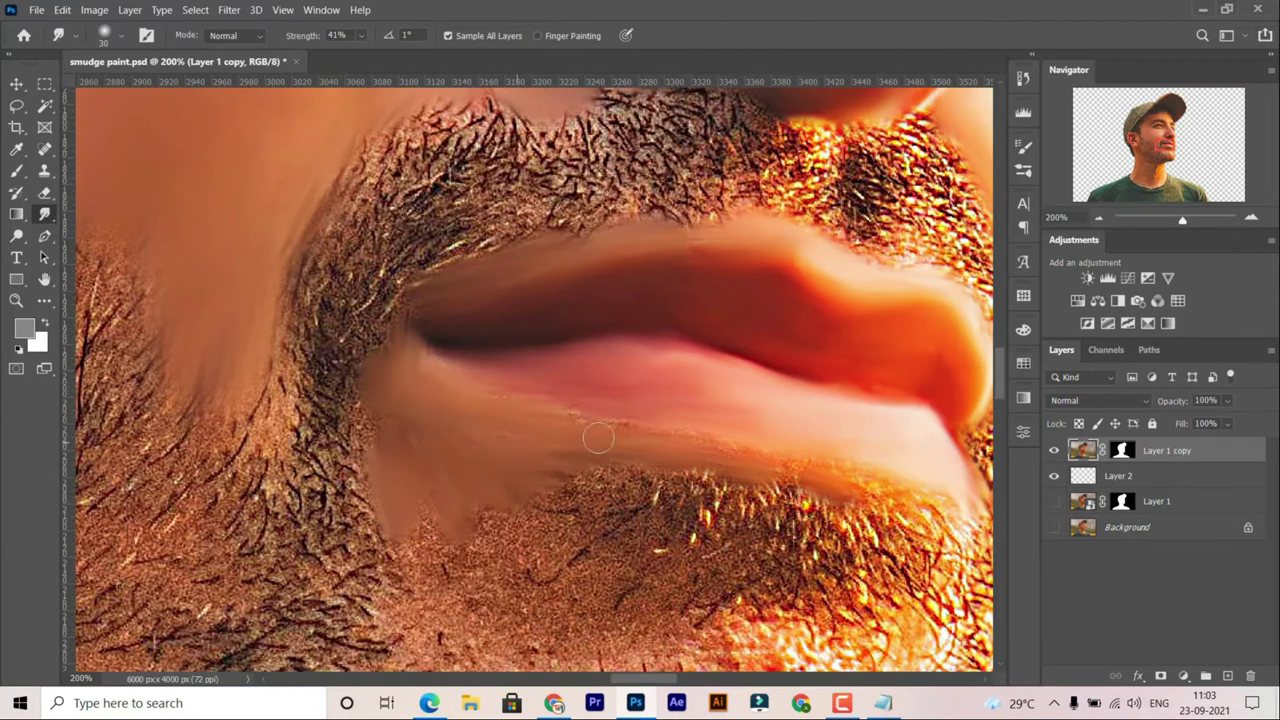
drag(540, 500, 416, 534)
Zoom out and smear the skin below the lower lip over the beard edge.
key(ctrl+minus)
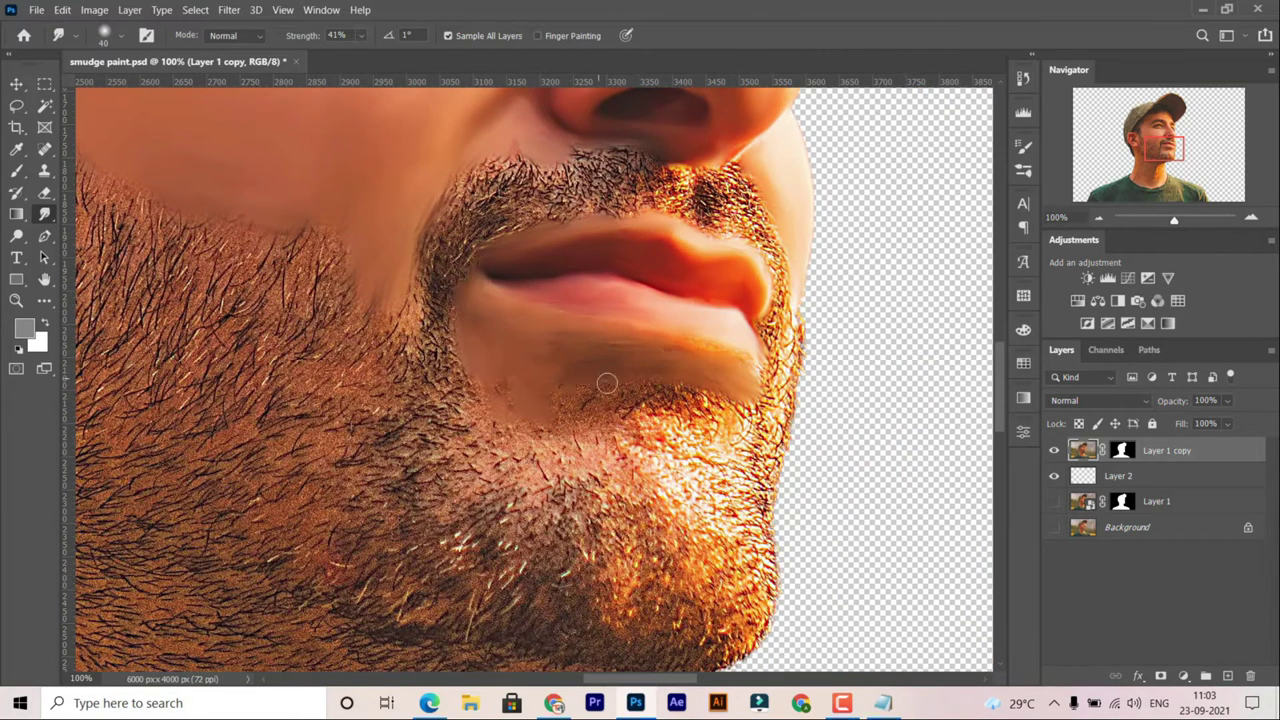
drag(607, 383, 688, 400)
drag(581, 445, 569, 417)
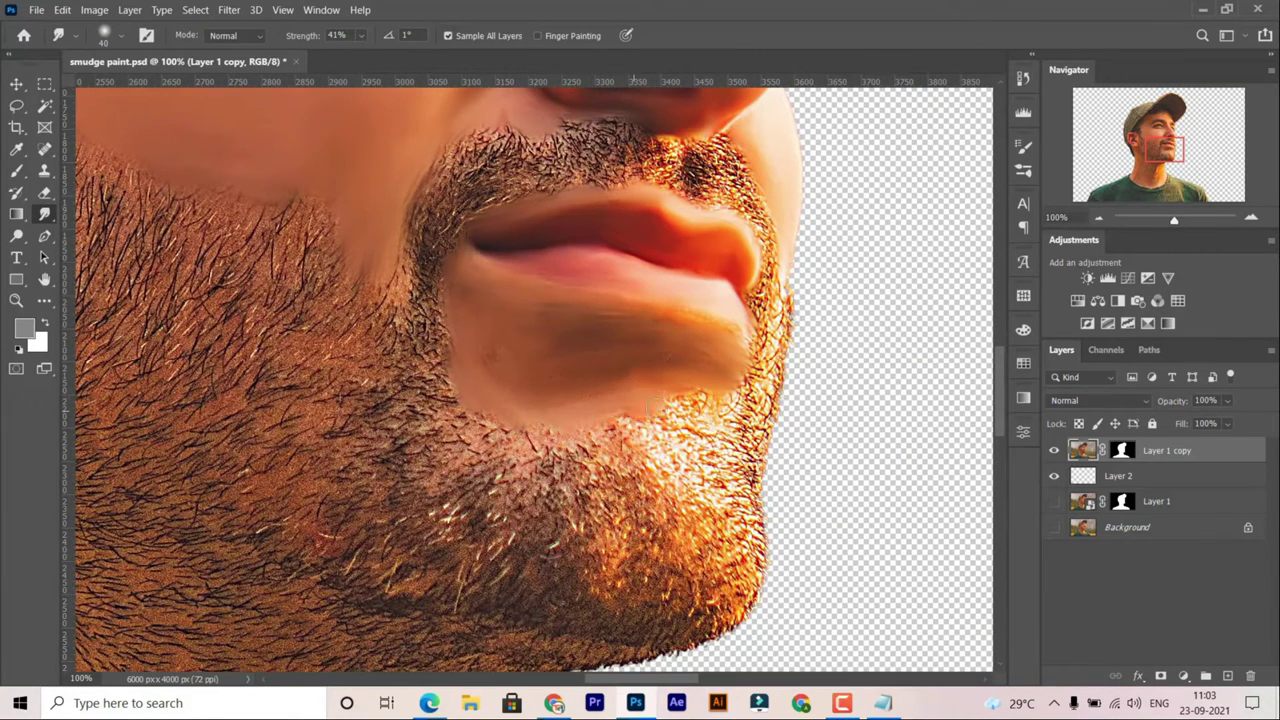
At 66.7% zoom, enlarge the brush to 125 px and smooth the jawline and chin beard.
key(ctrl+minus)
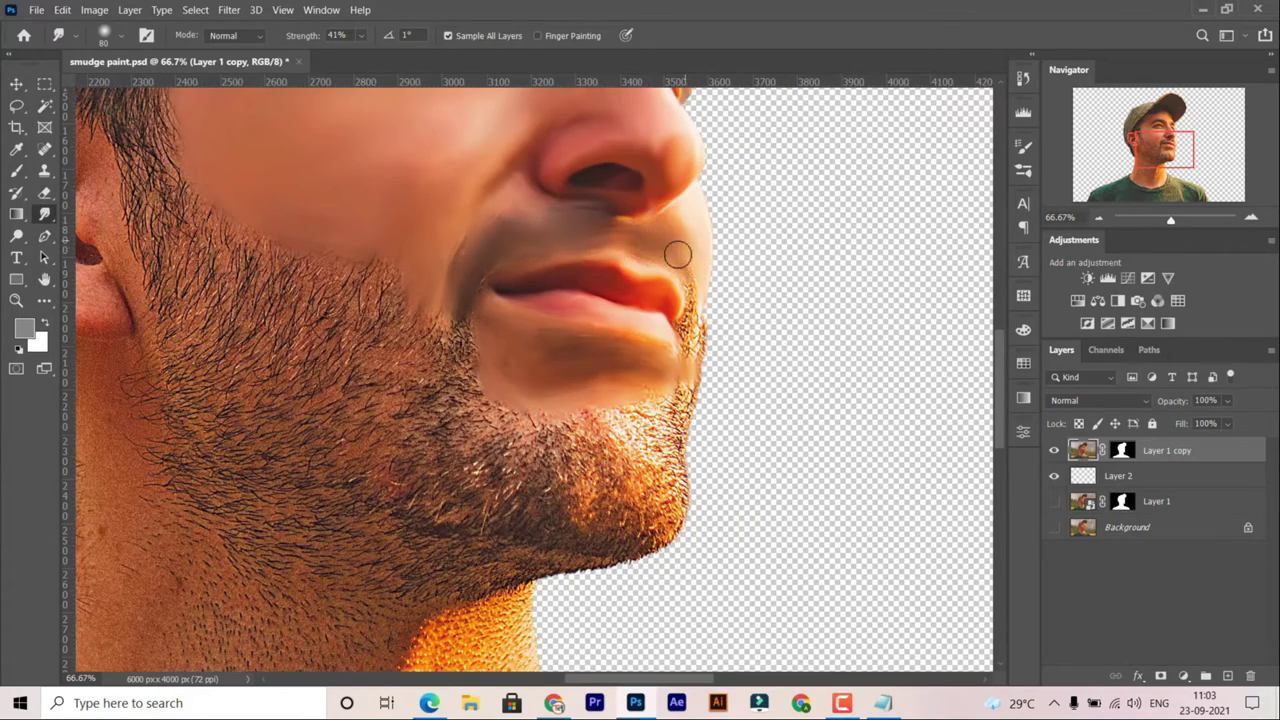
scroll(663, 429, down, 3)
scroll(478, 381, up, 3)
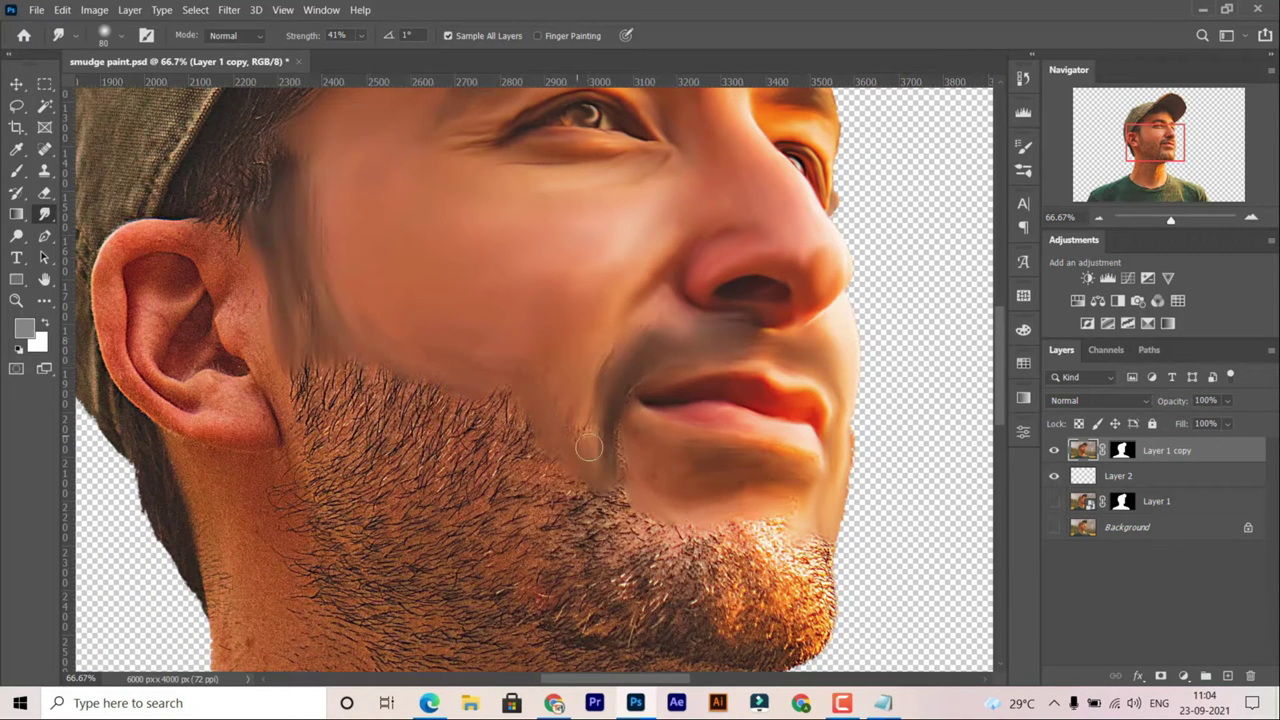
scroll(501, 279, down, 2)
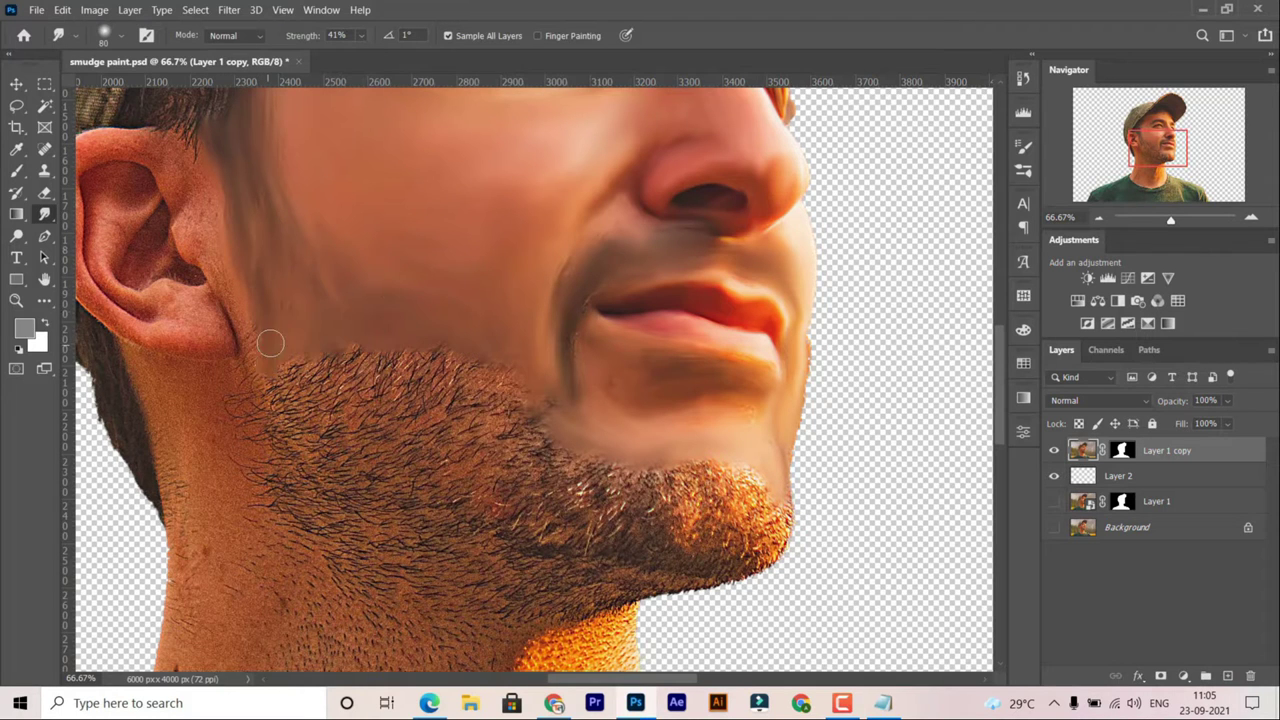
key(bracketright)
key(bracketright)
key(bracketright)
mouse_move(480, 418)
mouse_down()
mouse_move(329, 394)
mouse_move(243, 449)
mouse_move(400, 434)
mouse_move(524, 467)
mouse_move(329, 520)
mouse_move(752, 505)
mouse_move(540, 529)
mouse_move(606, 546)
mouse_move(611, 580)
mouse_up()
scroll(535, 487, down, 3)
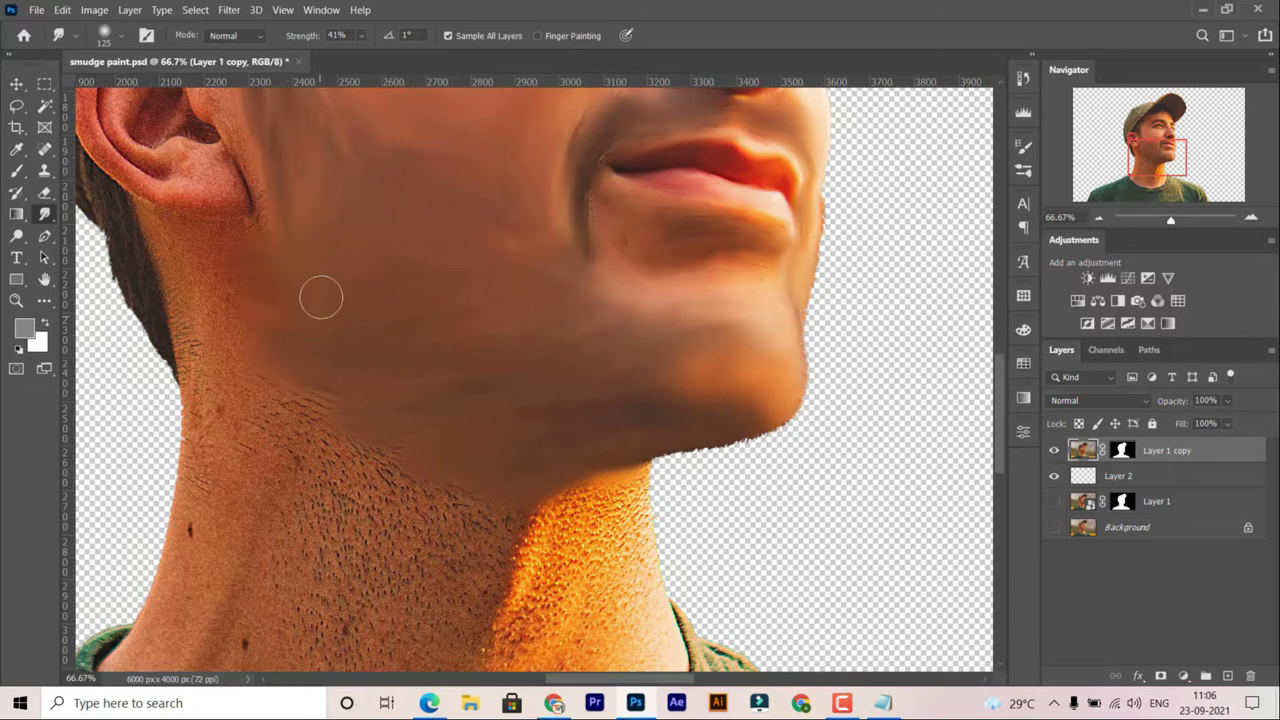
Smudge away the stubble under the jaw and the textured neck skin.
scroll(410, 300, up, 2)
scroll(451, 374, down, 3)
scroll(470, 400, down, 1)
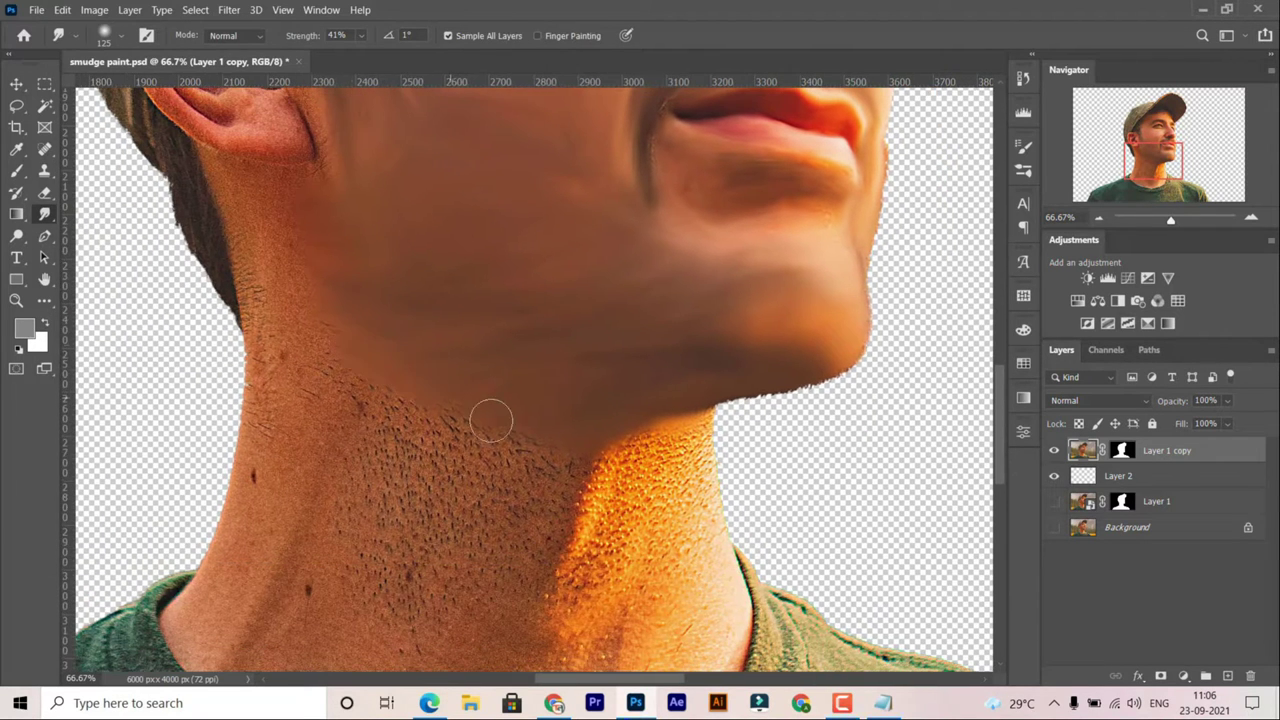
drag(550, 511, 347, 390)
drag(362, 512, 425, 580)
scroll(446, 465, down, 3)
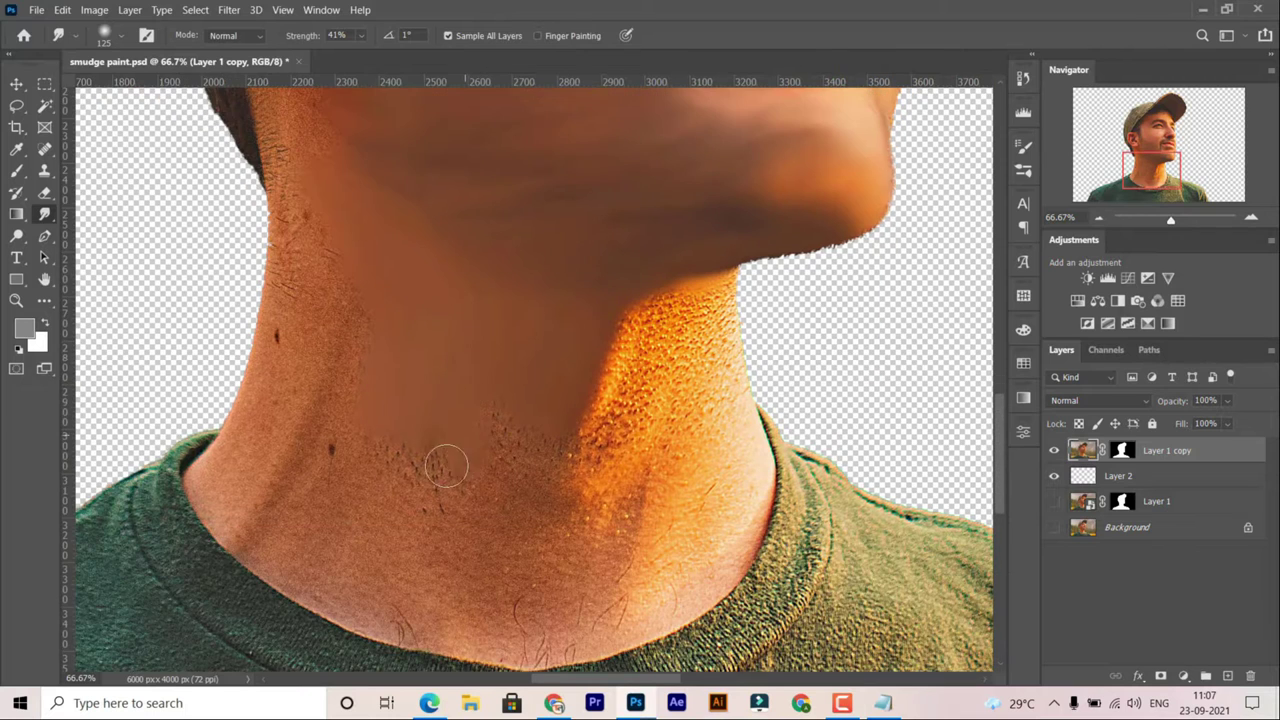
scroll(604, 382, up, 2)
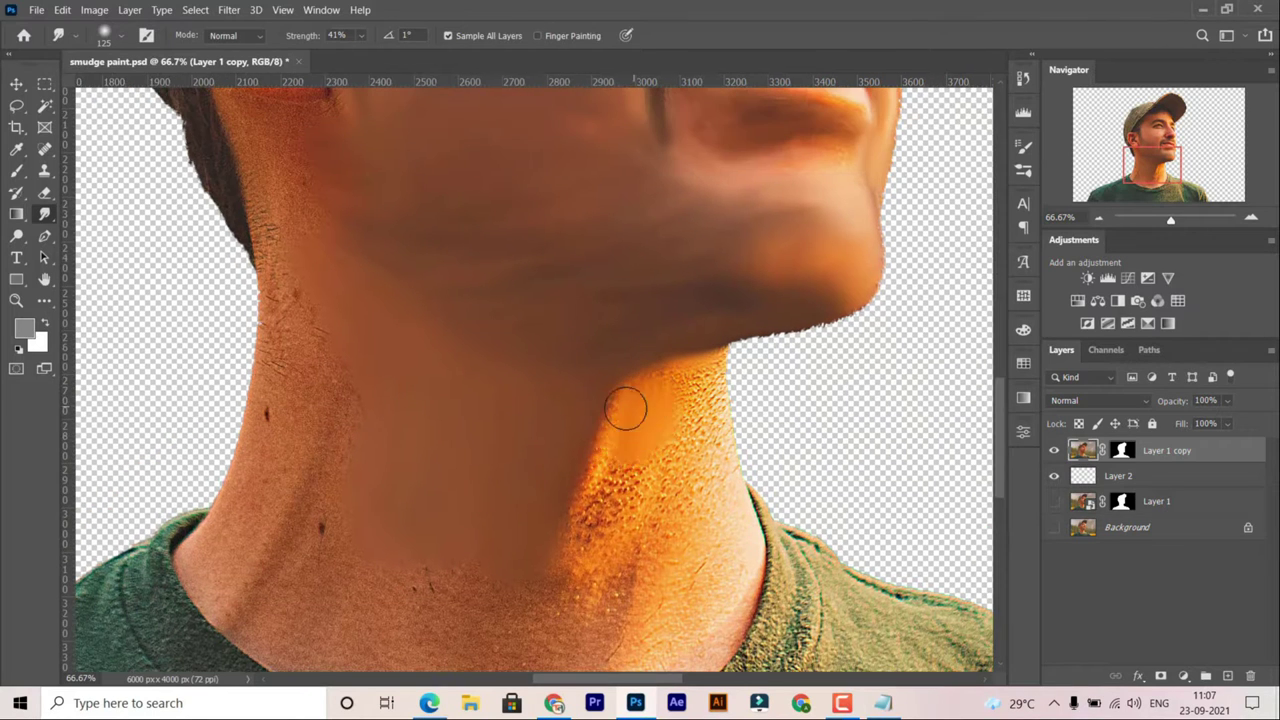
mouse_move(623, 409)
mouse_down()
mouse_move(689, 363)
mouse_move(667, 408)
mouse_up()
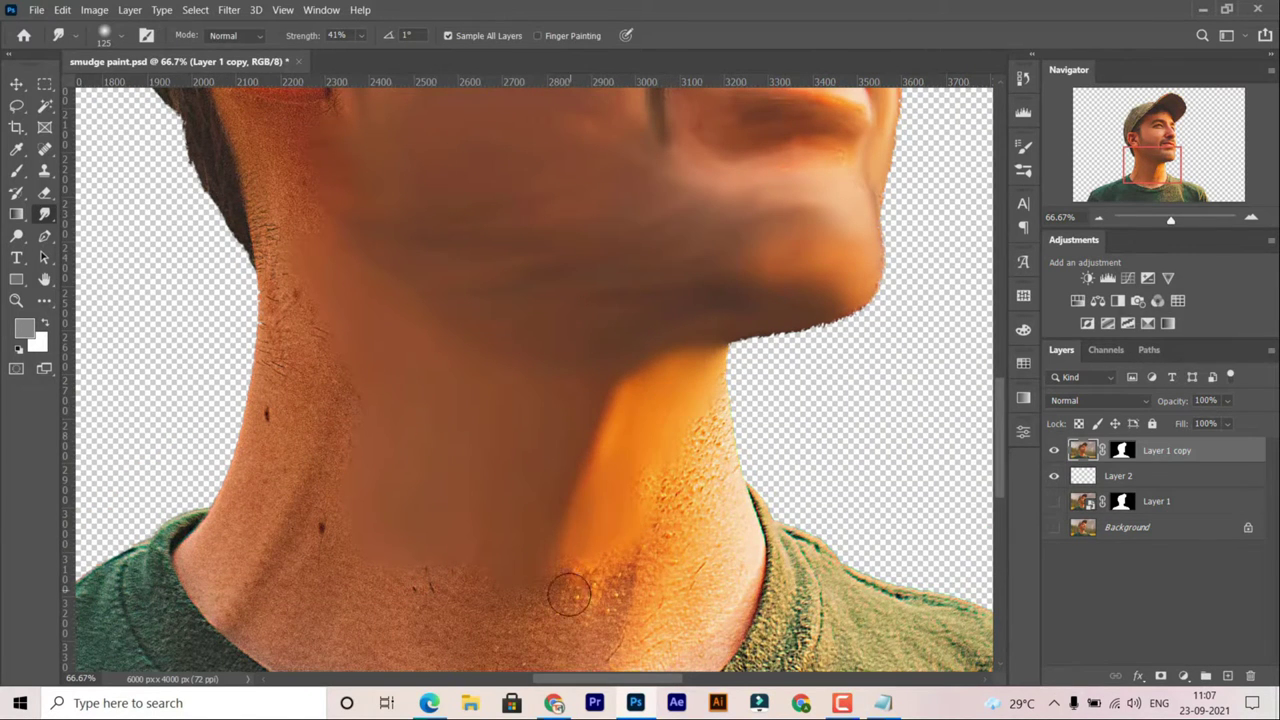
Smooth the neck's right side and lower skin down to the collar line, then shrink the brush.
scroll(569, 595, up, 1)
scroll(569, 595, left, 1)
scroll(388, 460, down, 3)
scroll(388, 460, left, 1)
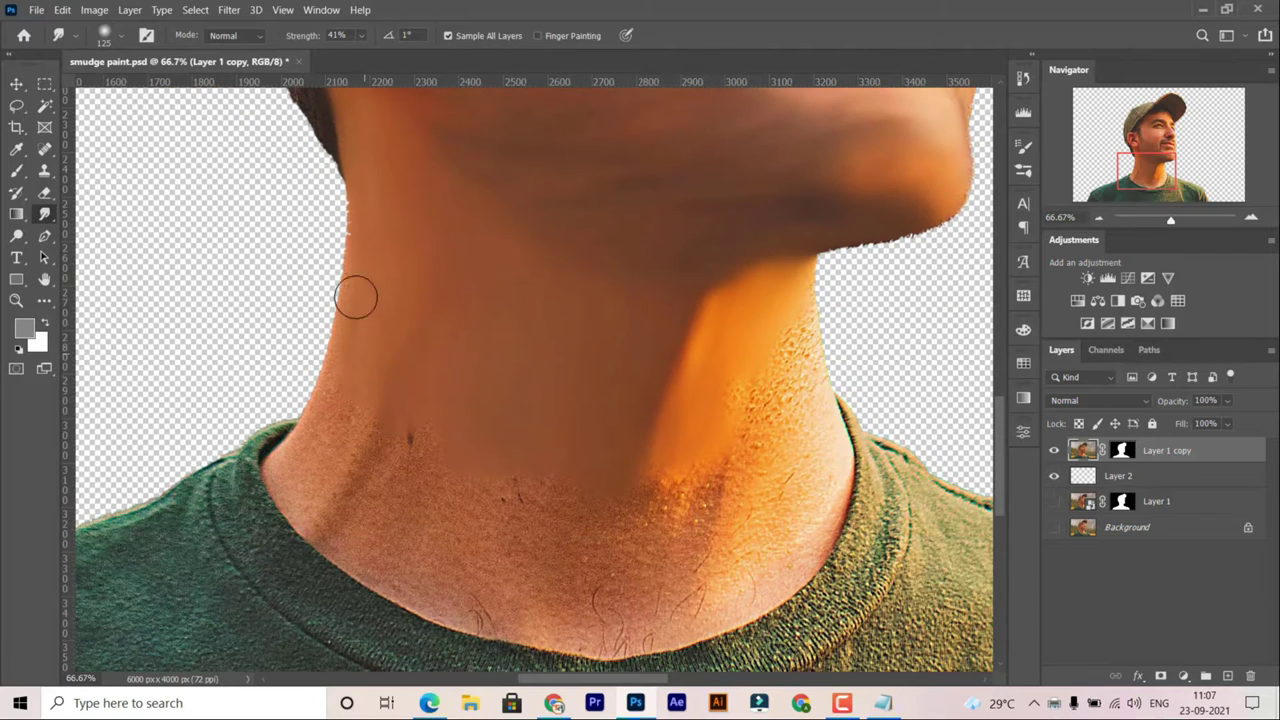
mouse_move(762, 326)
mouse_down()
mouse_move(651, 387)
mouse_move(671, 412)
mouse_up()
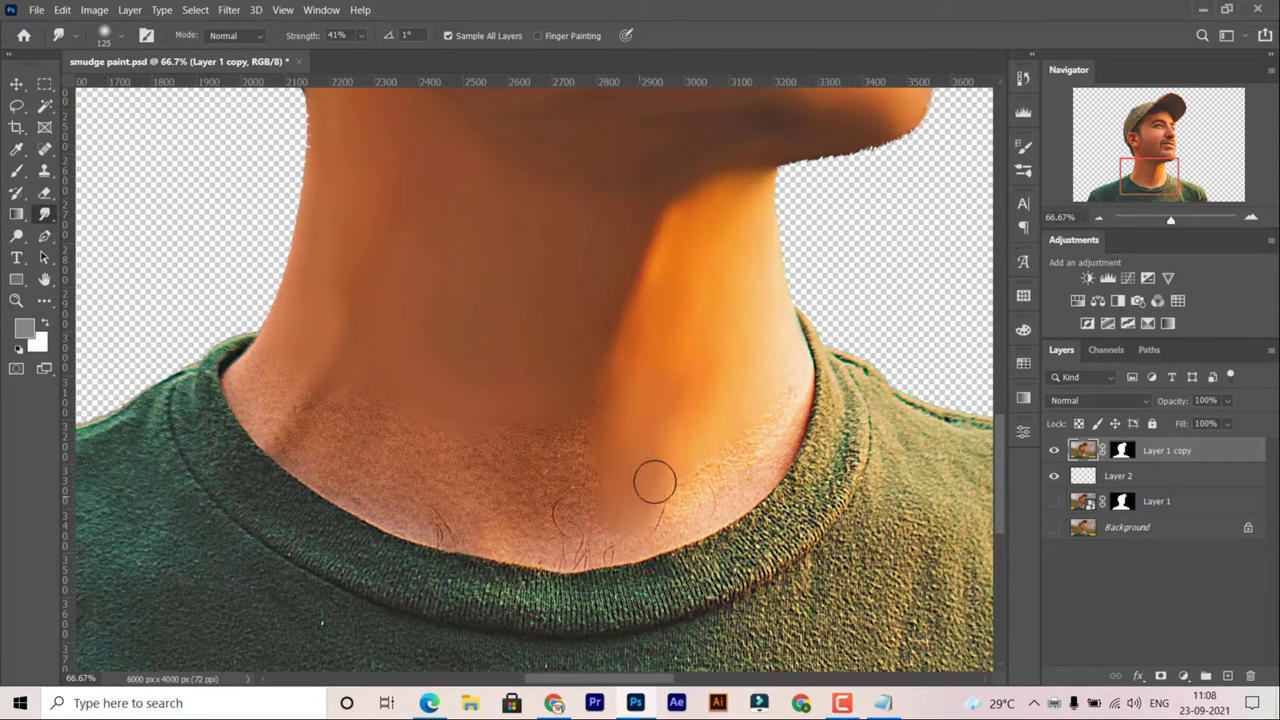
drag(654, 483, 771, 445)
drag(655, 530, 396, 505)
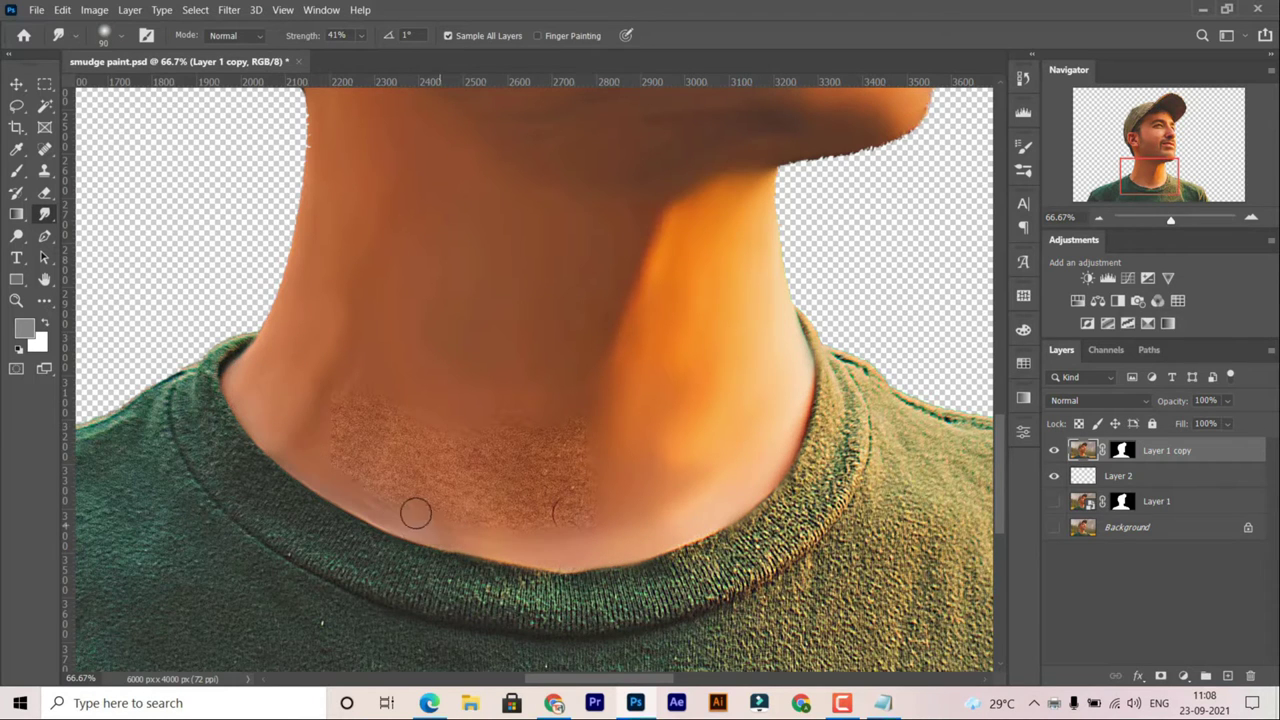
scroll(571, 543, up, 5)
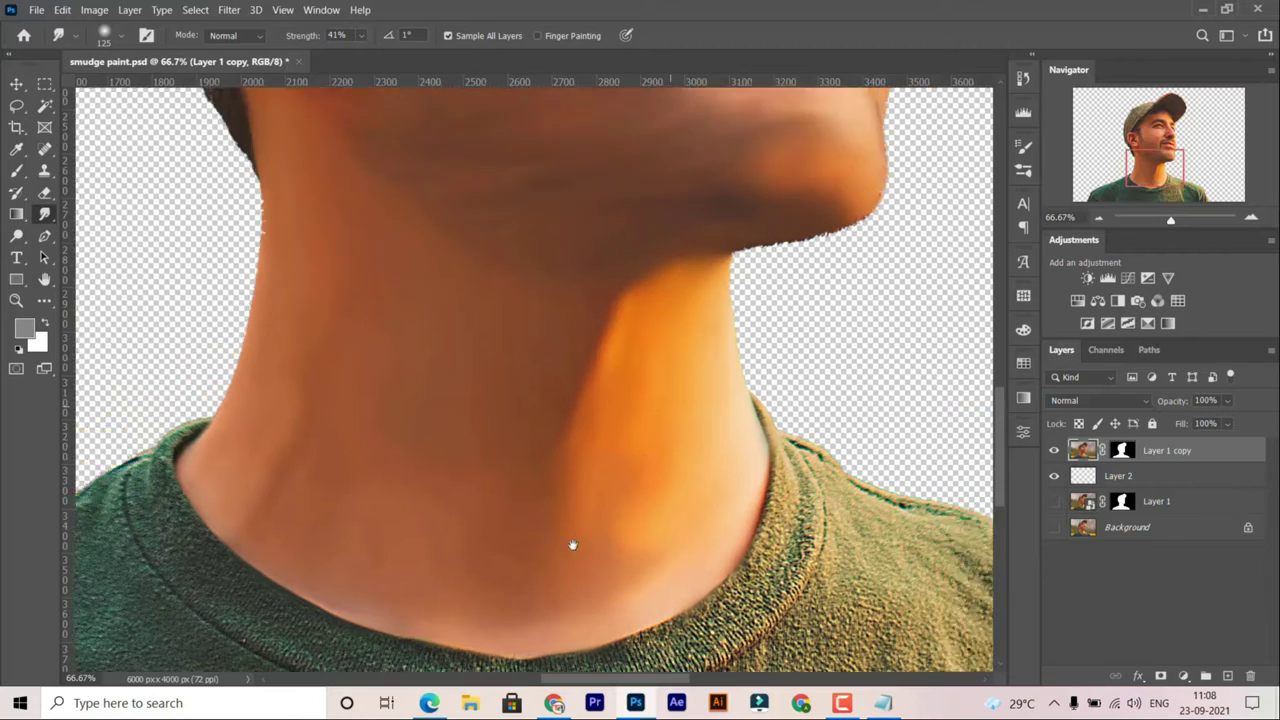
scroll(574, 560, up, 5)
key(bracketleft)
key(bracketleft)
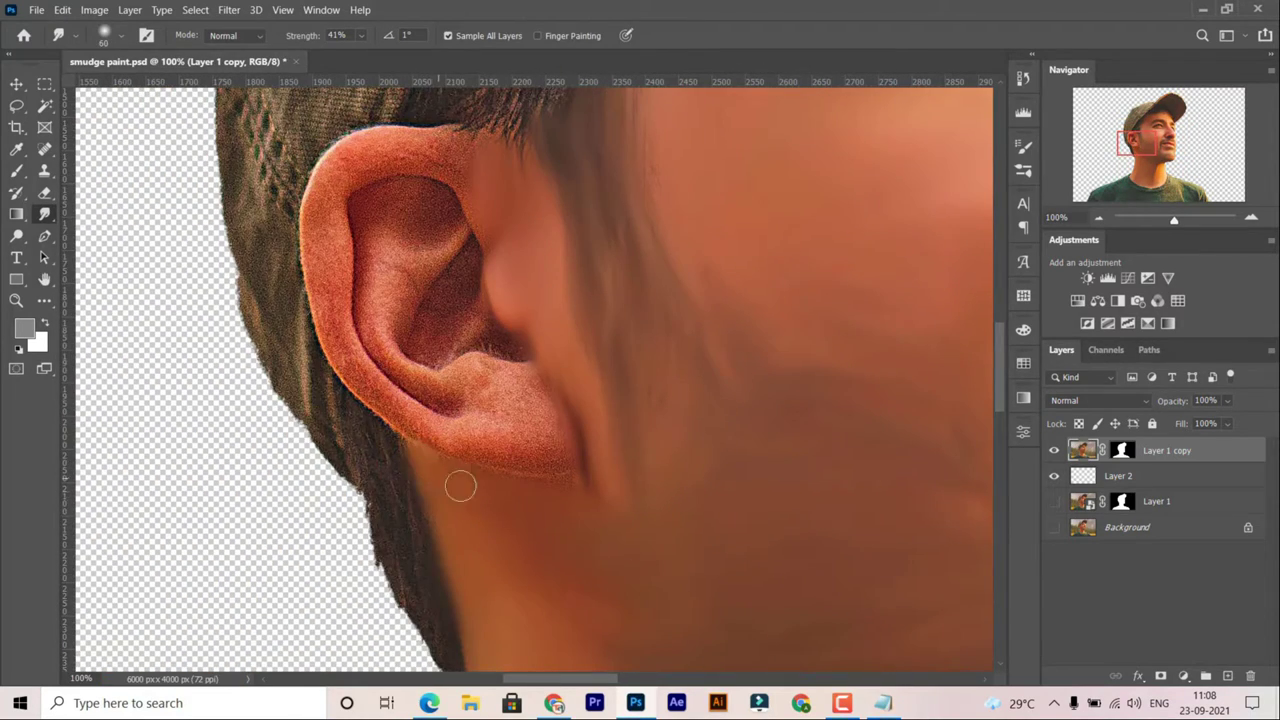
Pan to the man's ear and zoom in to 300% on the inner ear.
scroll(551, 397, up, 5)
scroll(556, 350, left, 3)
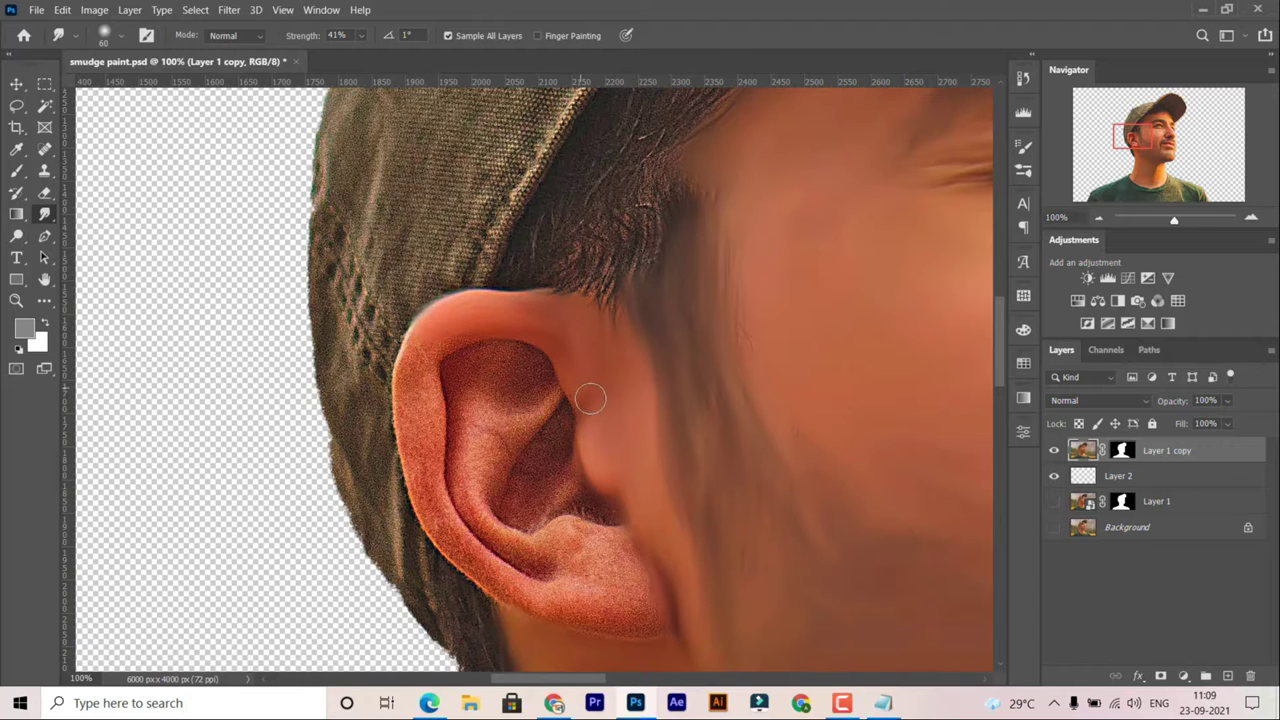
scroll(590, 399, up, 3)
scroll(532, 432, left, 3)
scroll(531, 568, down, 3)
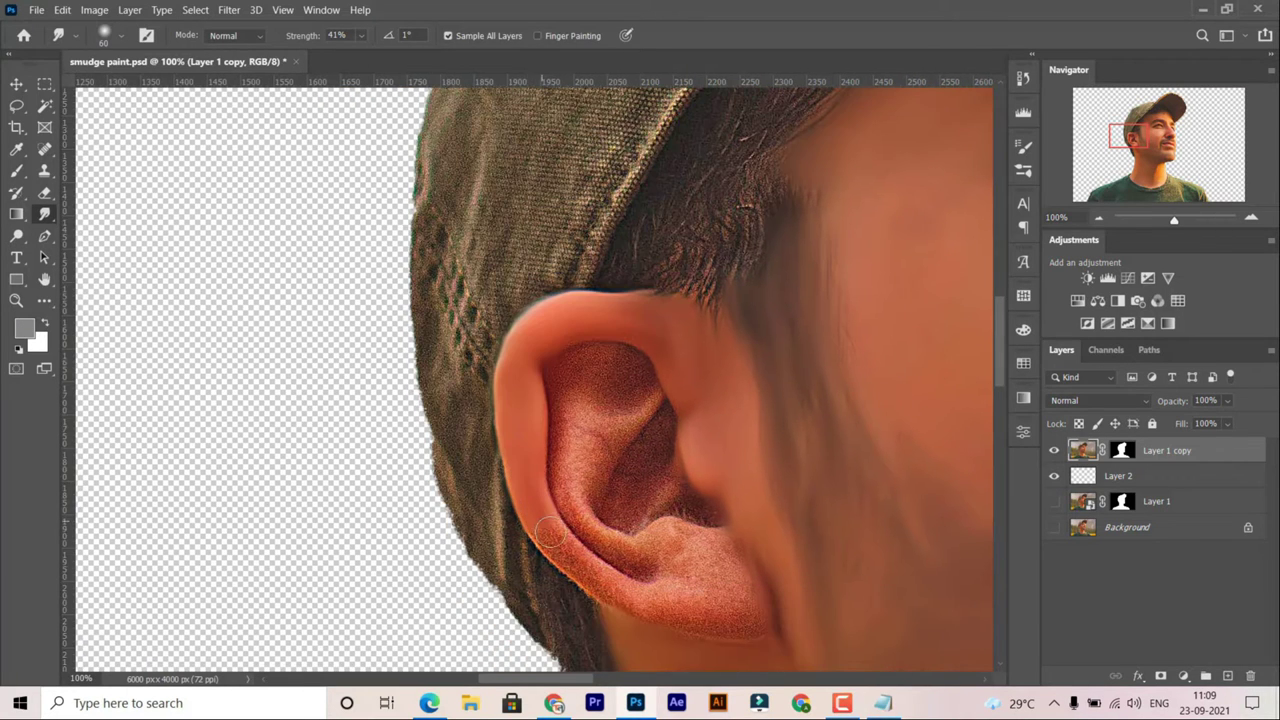
scroll(748, 629, down, 1)
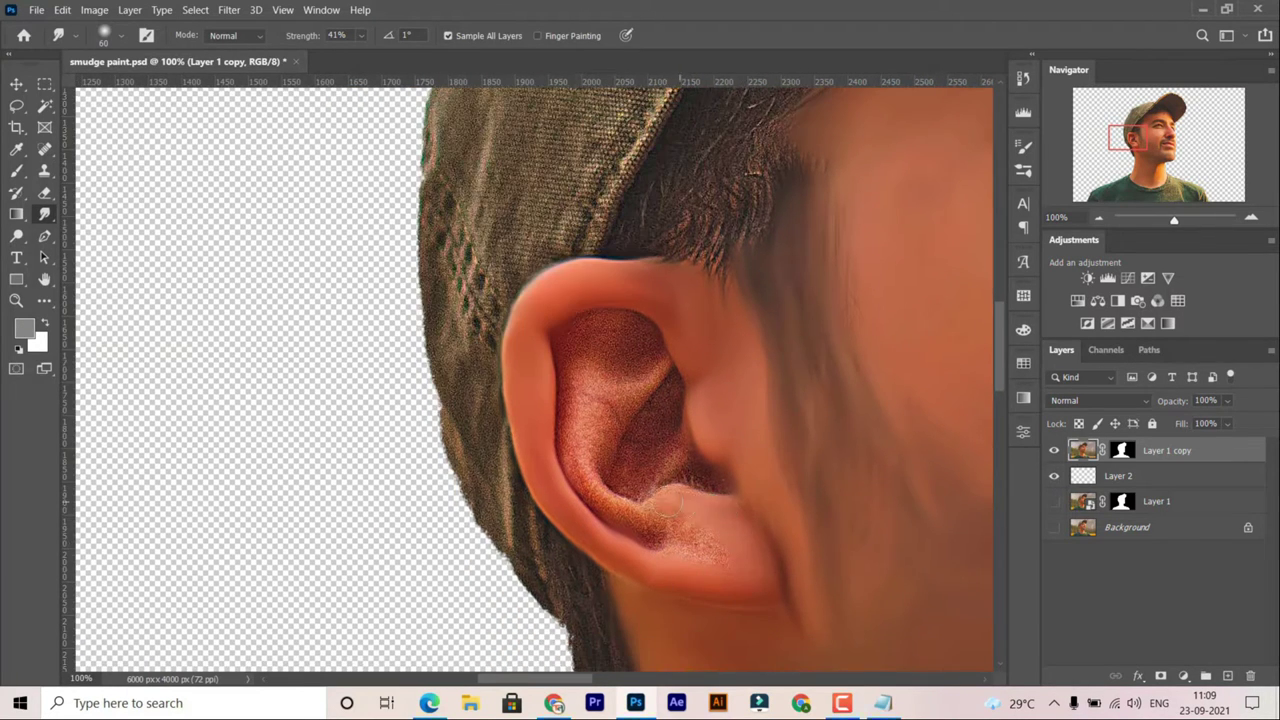
drag(741, 538, 705, 557)
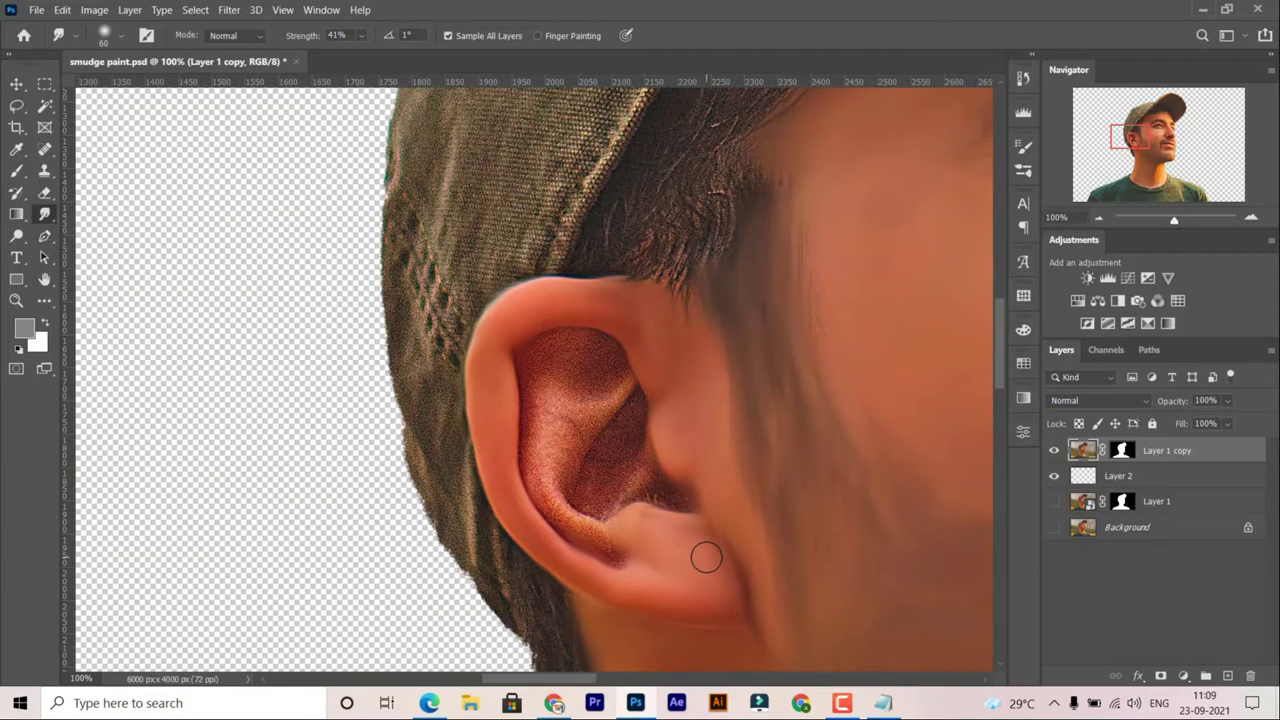
scroll(640, 471, up, 1)
scroll(663, 394, up, 1)
Smooth the grainy upper hollow and inner skin of the ear with a slightly smaller brush.
scroll(866, 374, up, 1)
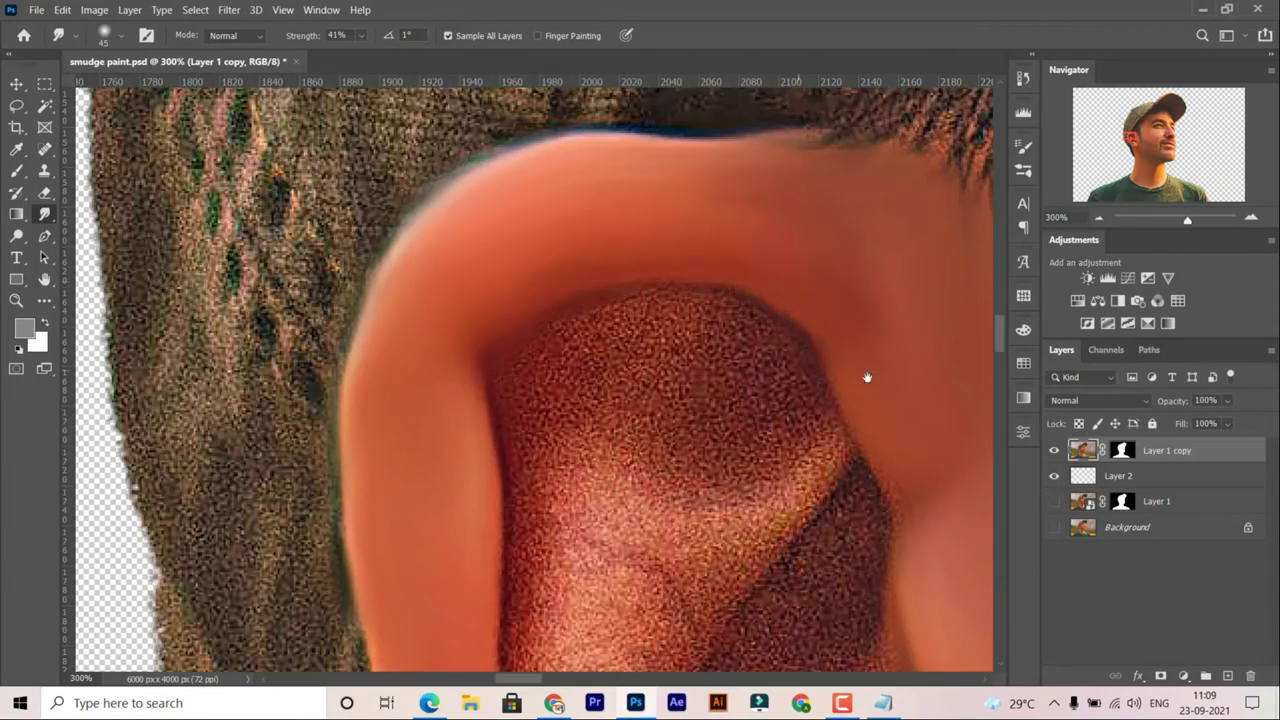
scroll(746, 385, up, 1)
drag(746, 385, 1040, 440)
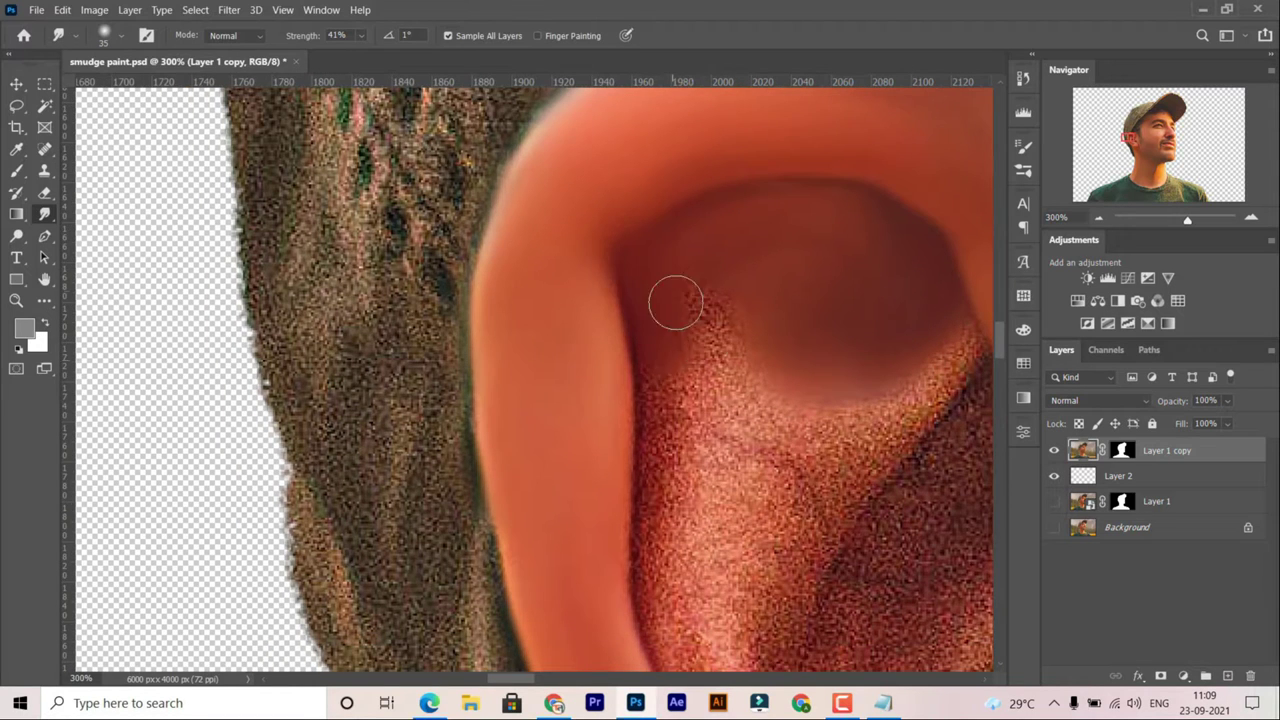
drag(674, 297, 571, 337)
key(bracketleft)
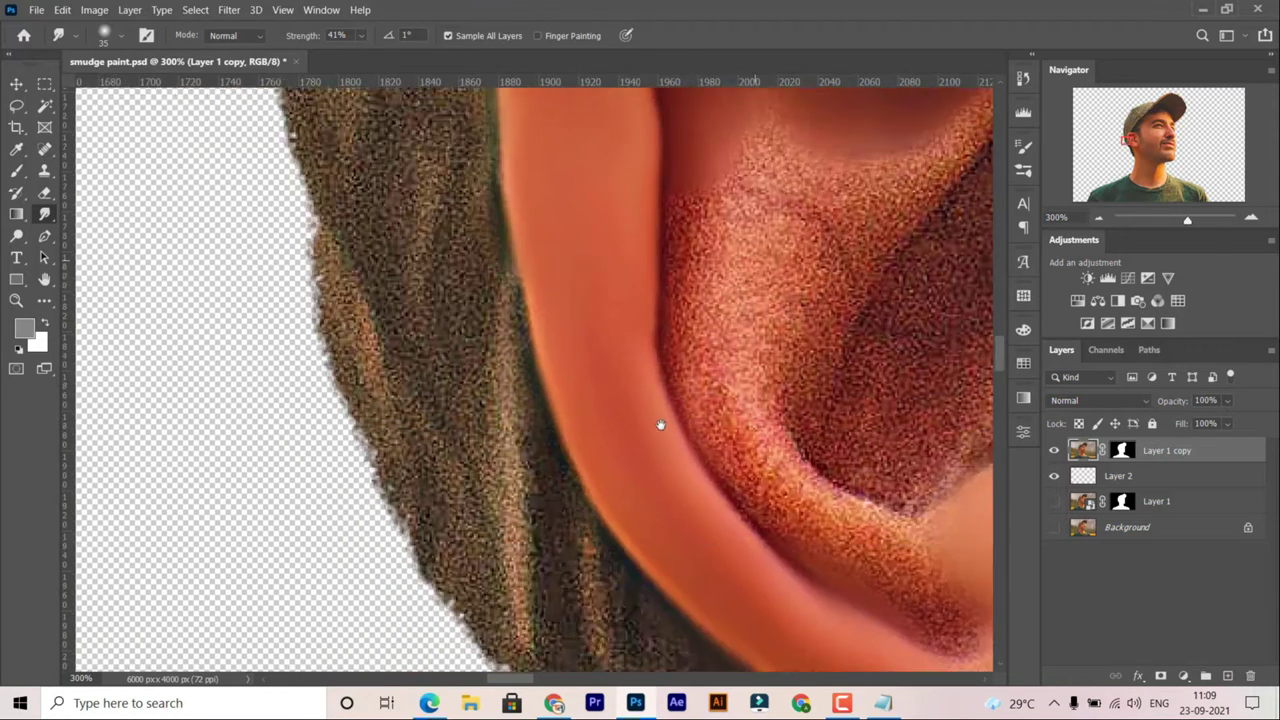
drag(657, 423, 676, 248)
drag(600, 390, 788, 291)
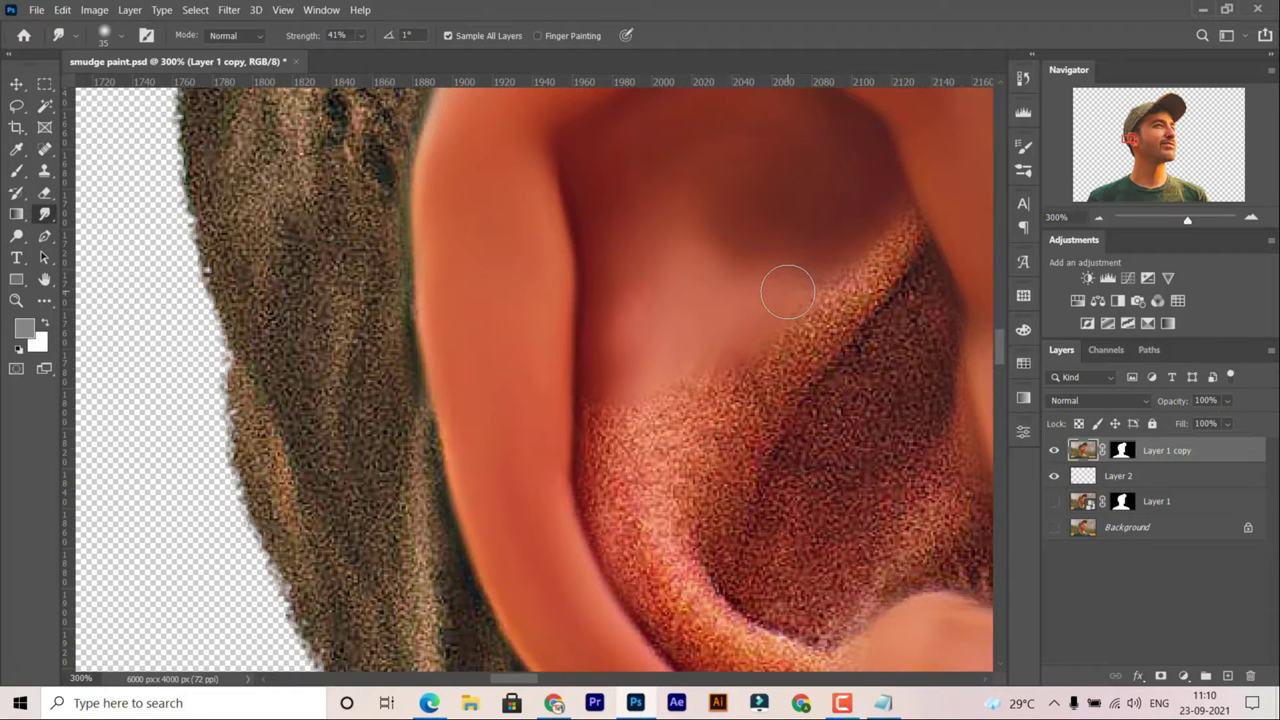
drag(787, 291, 735, 255)
mouse_move(580, 406)
mouse_down()
mouse_move(620, 434)
mouse_move(605, 468)
mouse_up()
Move around the ear and smudge the speckled inner-ear area smooth.
scroll(680, 390, down, 2)
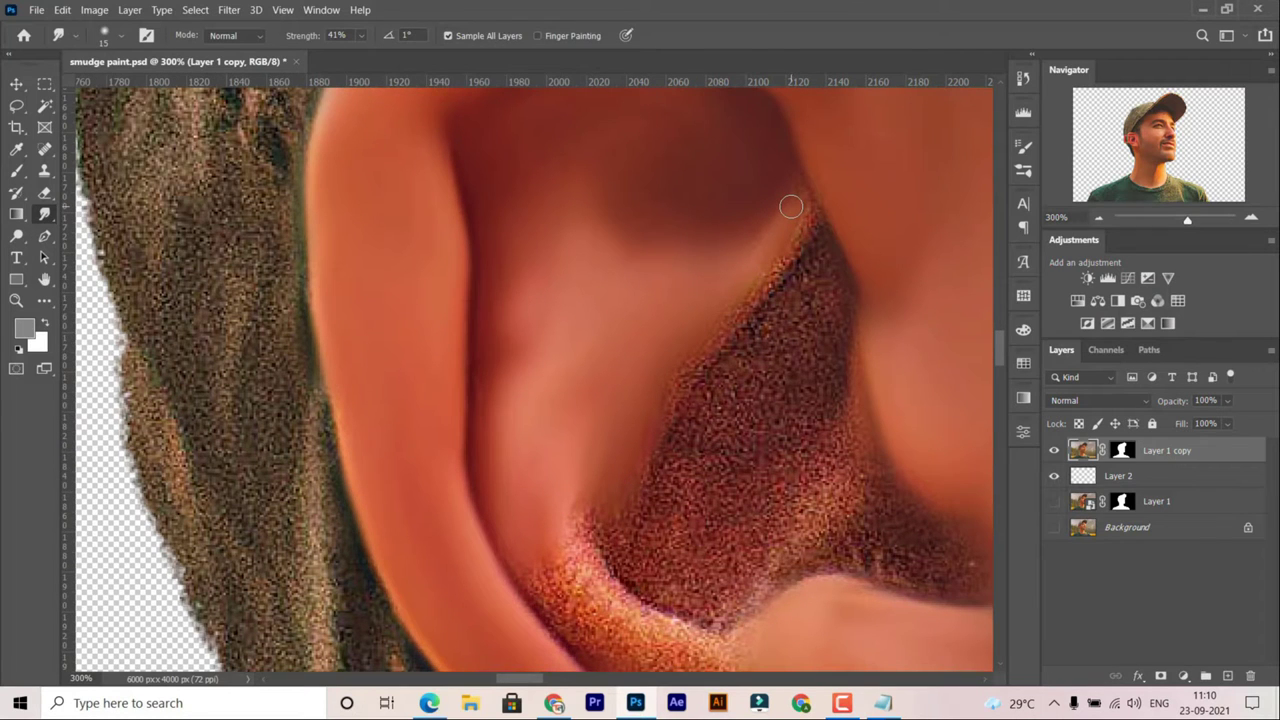
scroll(586, 334, up, 3)
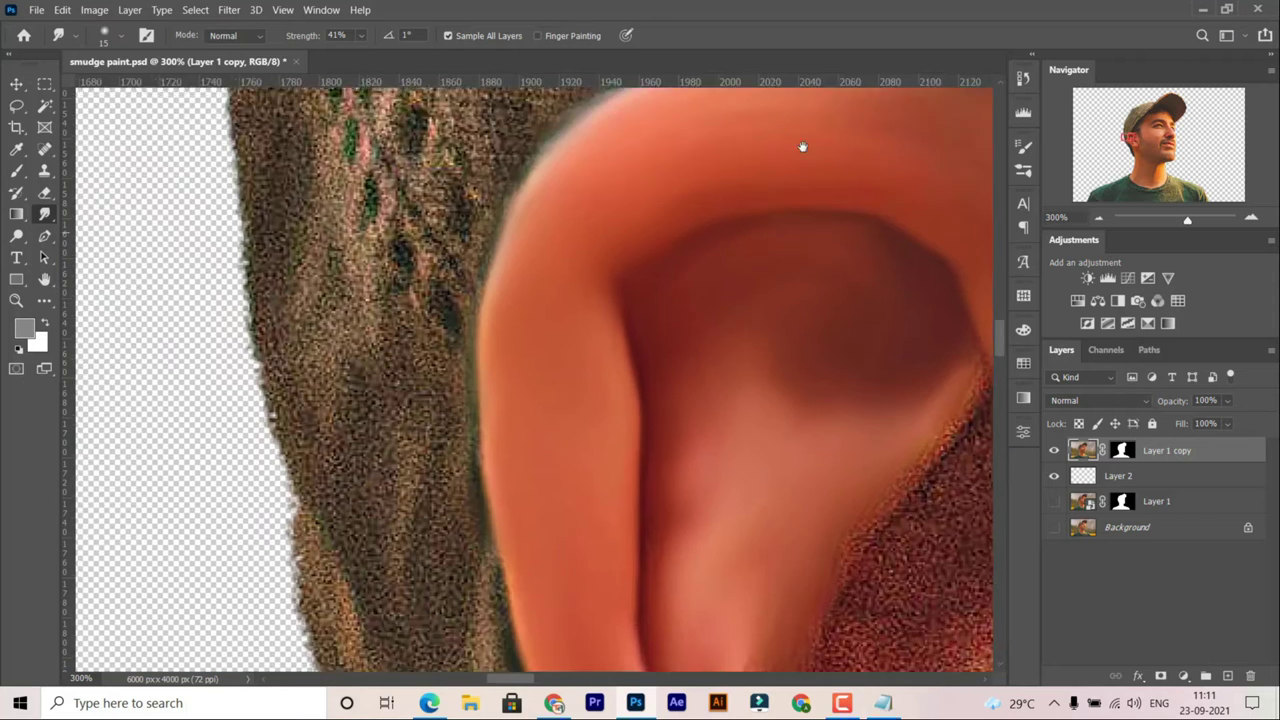
drag(803, 146, 727, 233)
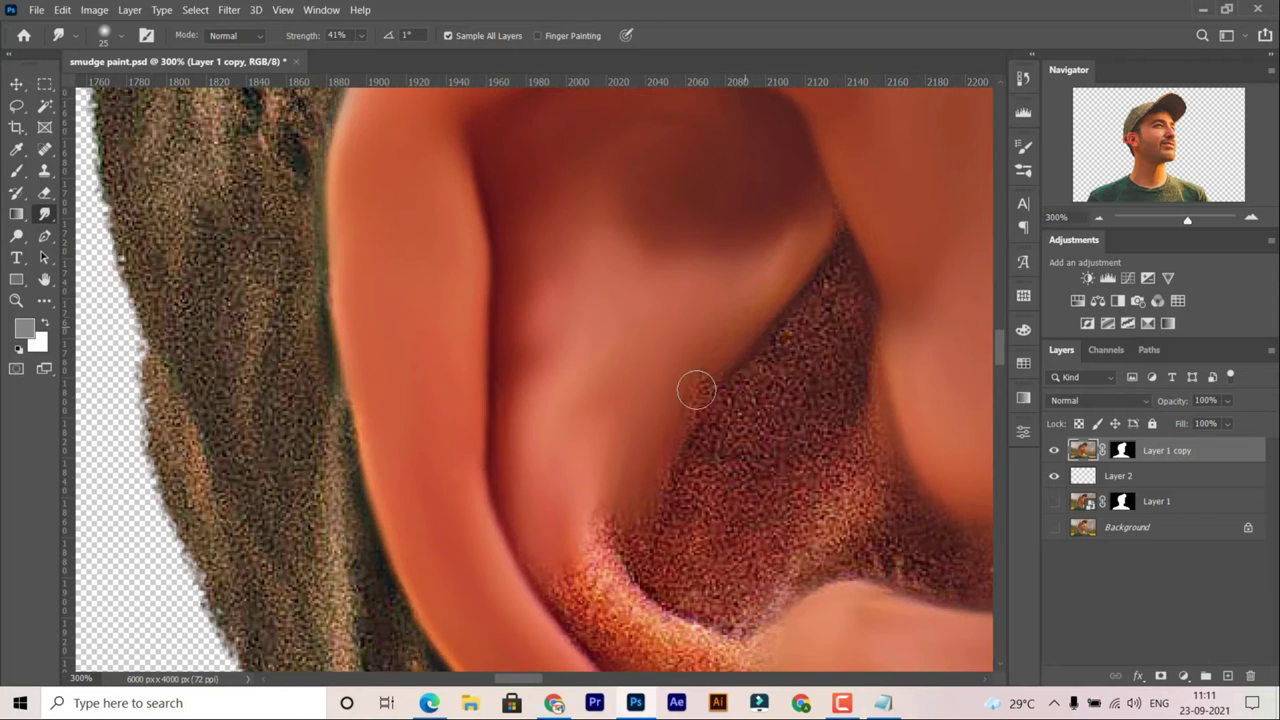
scroll(694, 386, down, 2)
scroll(694, 409, down, 2)
scroll(586, 423, down, 1)
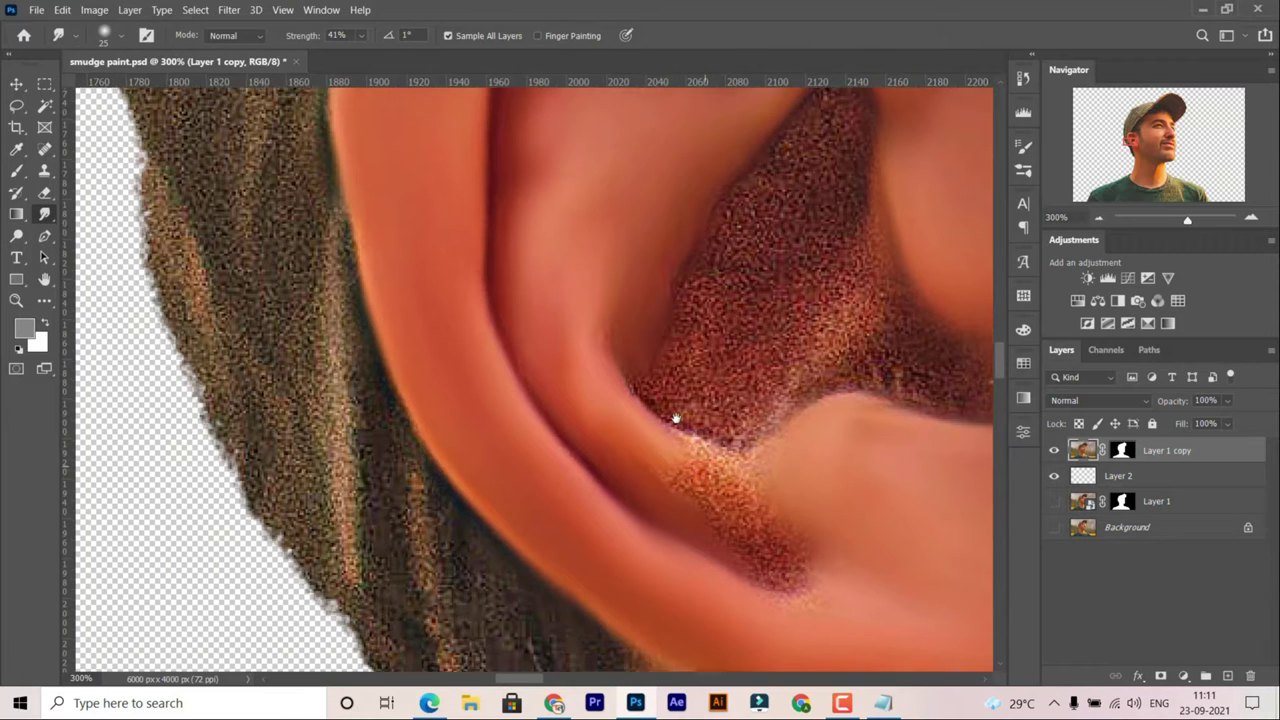
scroll(678, 440, down, 2)
scroll(710, 500, down, 2)
scroll(725, 563, down, 3)
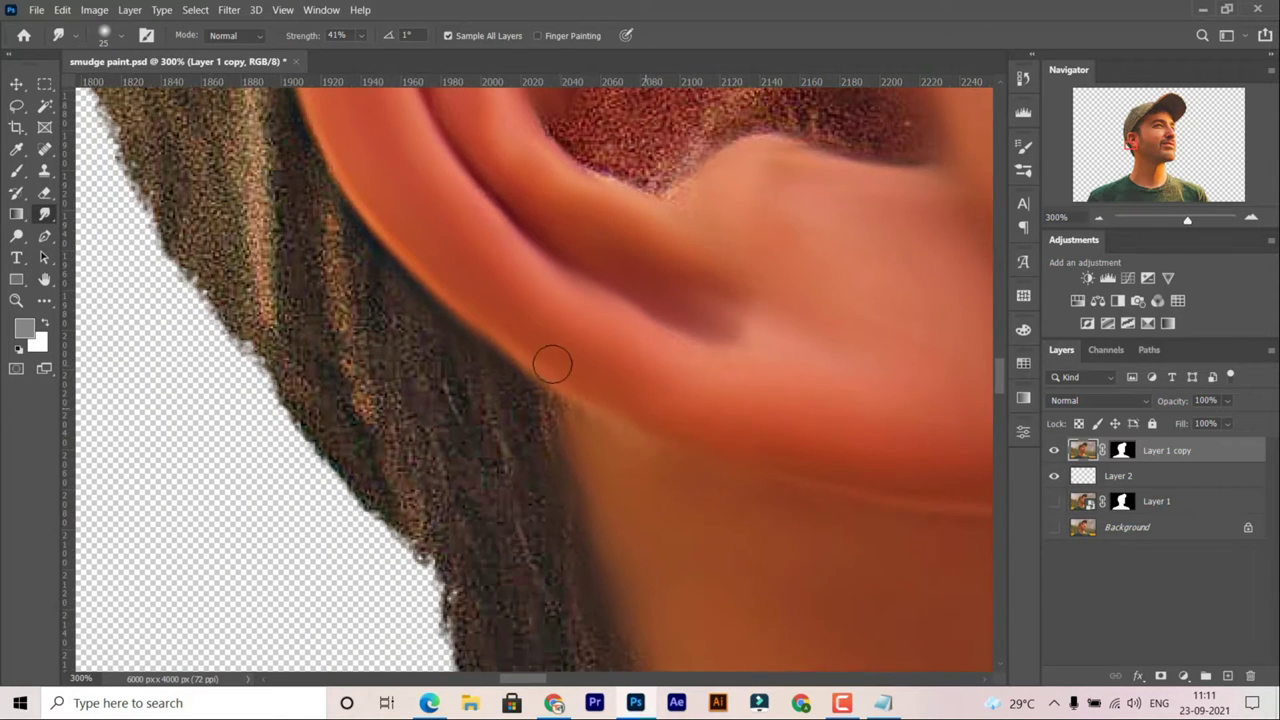
scroll(712, 319, down, 1)
scroll(546, 437, down, 2)
scroll(546, 437, down, 1)
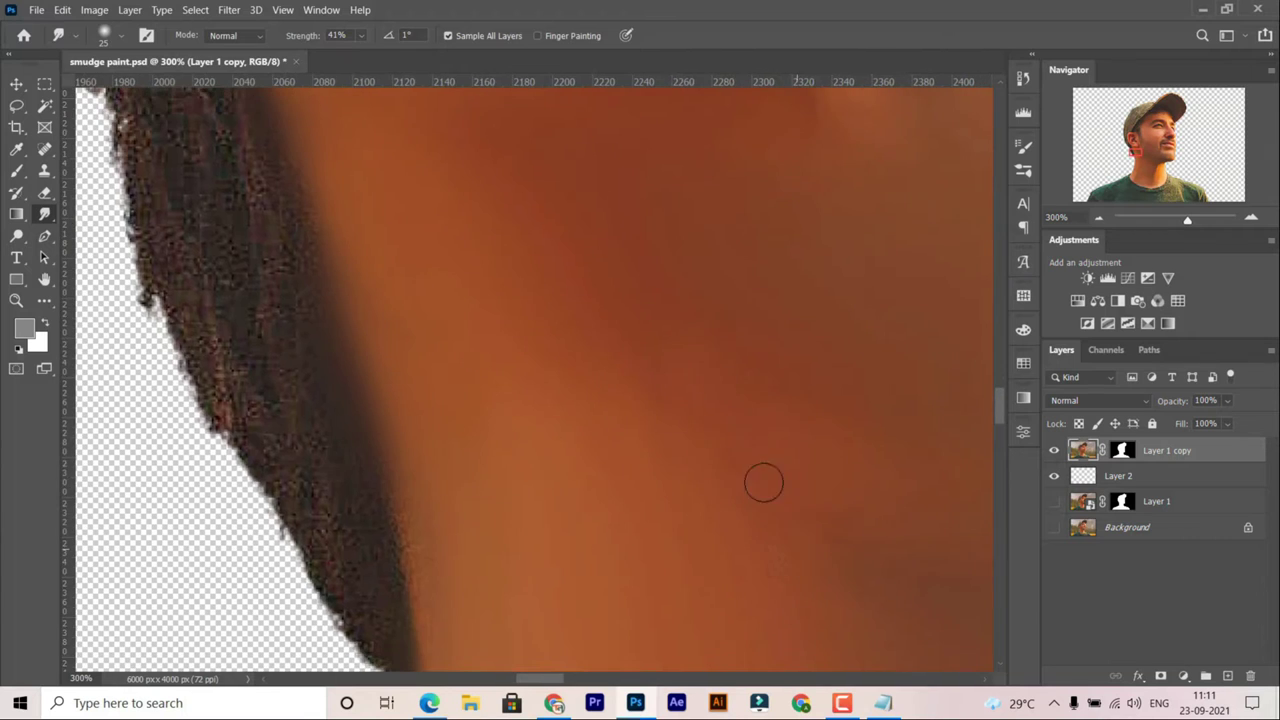
scroll(763, 480, up, 4)
scroll(763, 480, right, 3)
scroll(569, 394, up, 1)
scroll(621, 475, up, 5)
scroll(621, 475, left, 3)
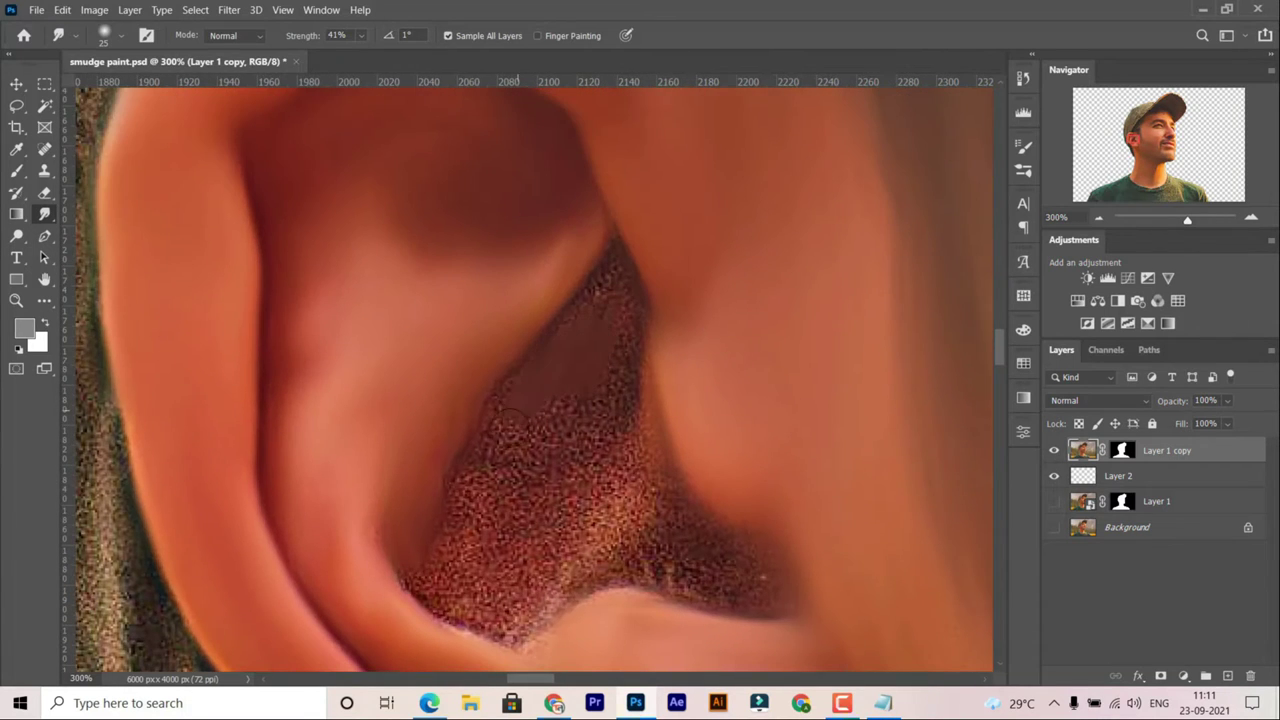
drag(512, 418, 537, 446)
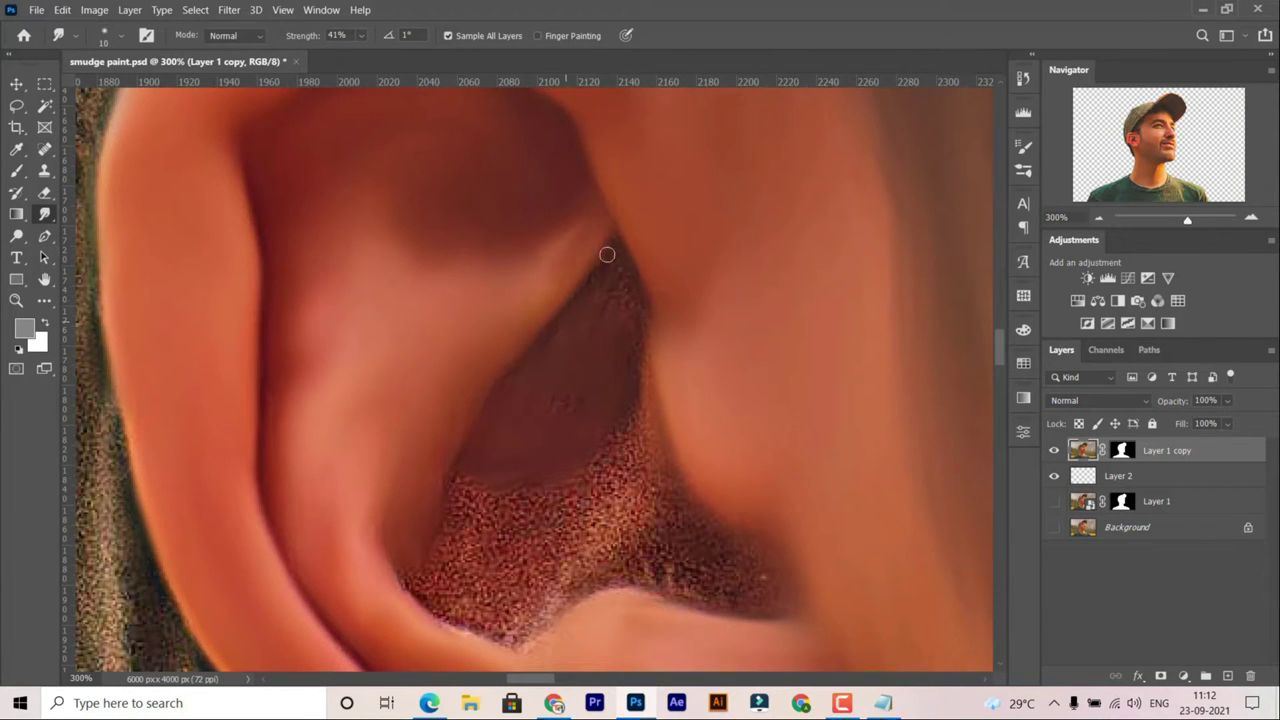
Smear the remaining inner-ear speckles smooth and zoom out to check the face.
scroll(449, 443, down, 1)
scroll(449, 443, left, 1)
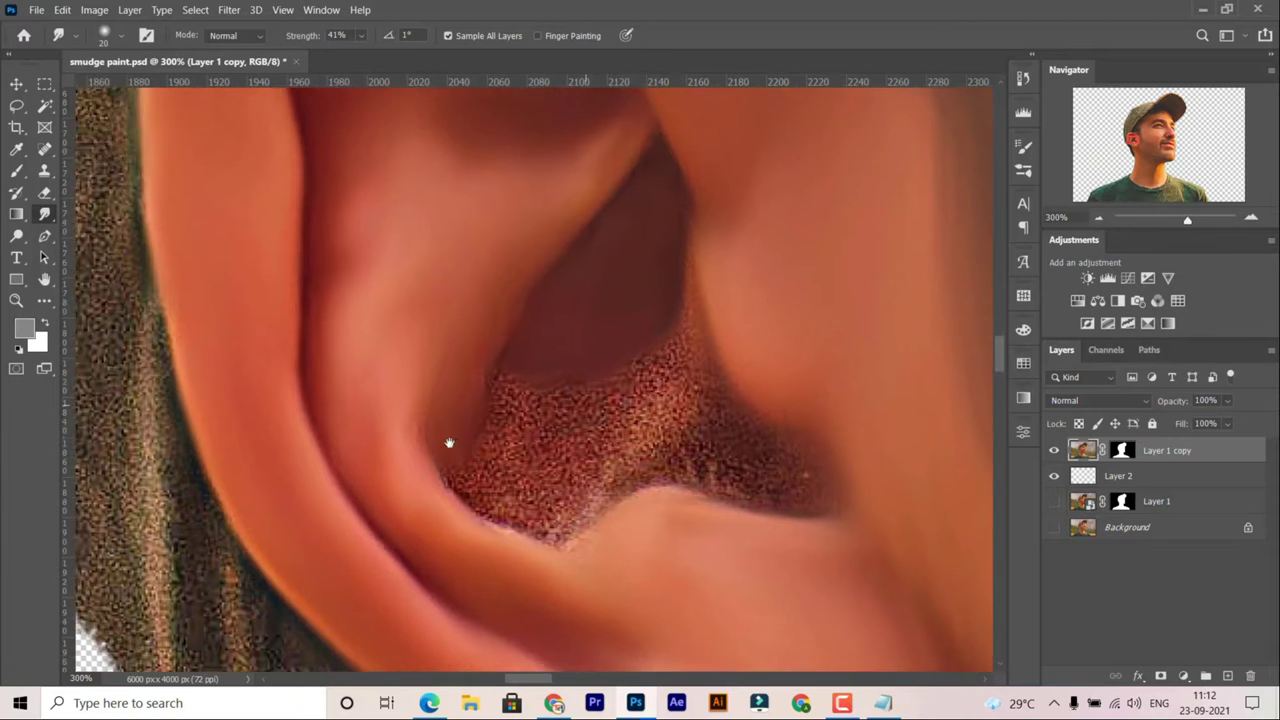
scroll(537, 425, down, 1)
drag(519, 455, 615, 332)
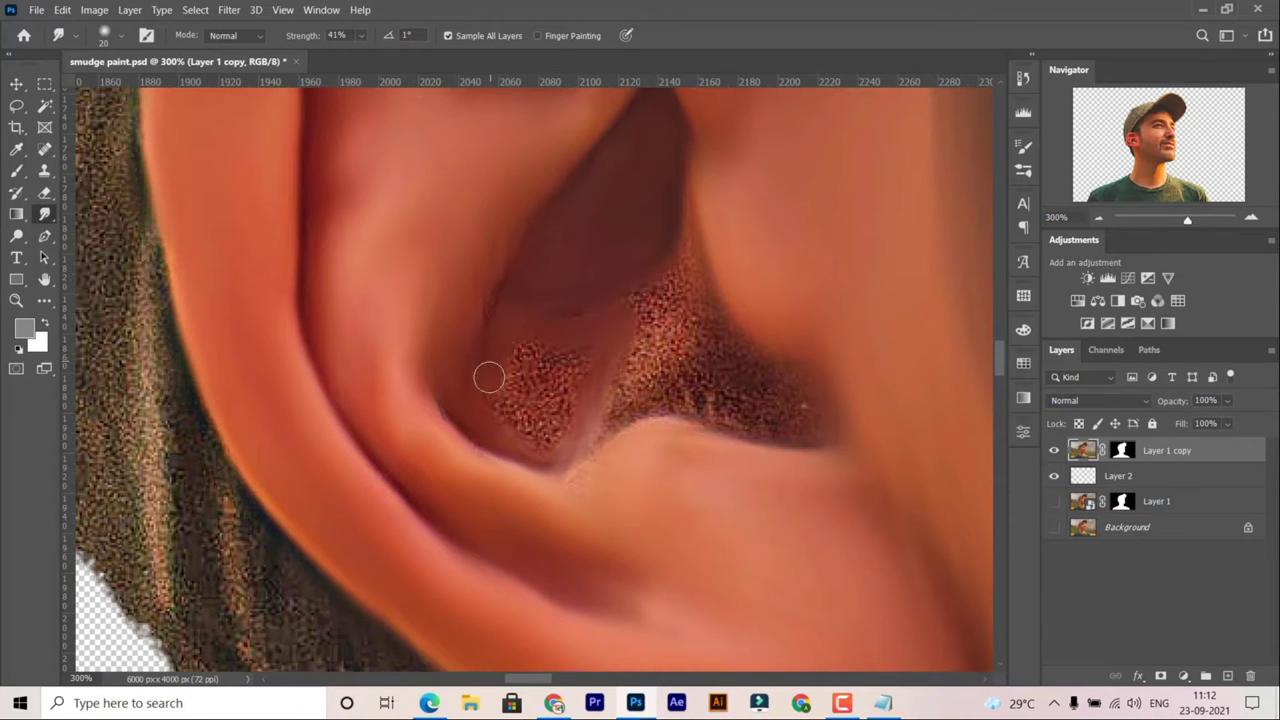
scroll(540, 386, right, 1)
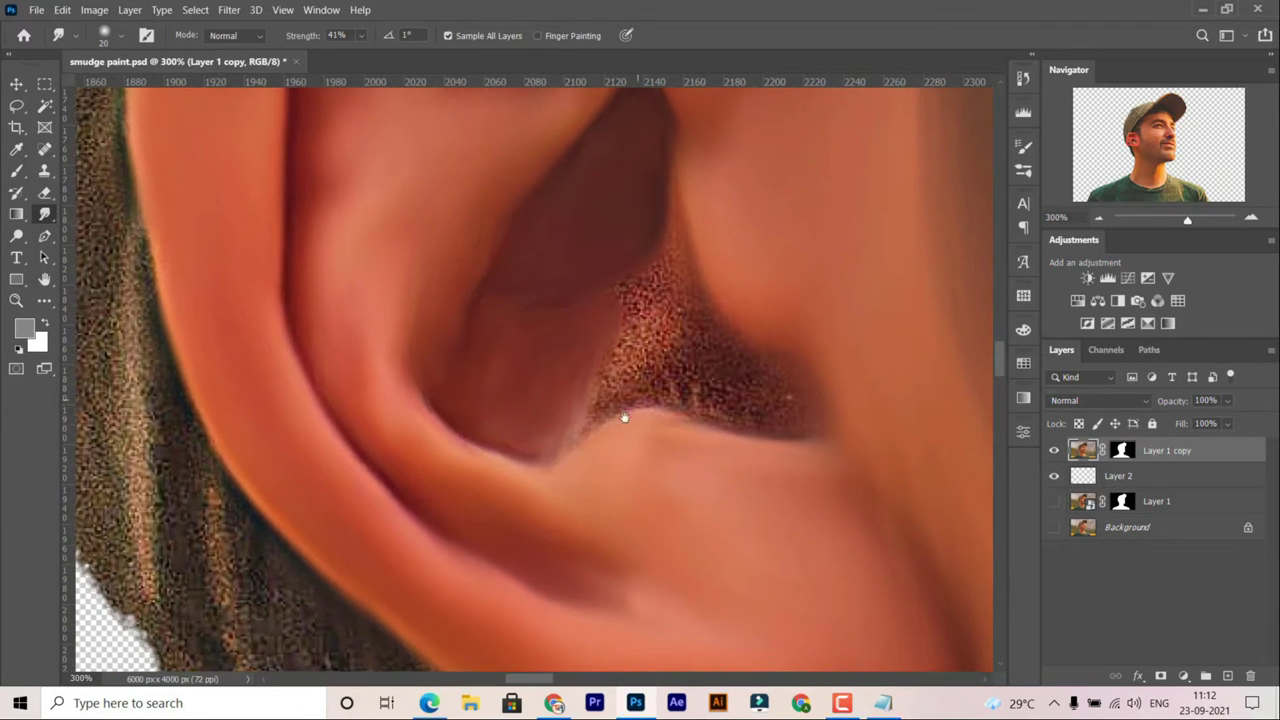
scroll(669, 298, right, 1)
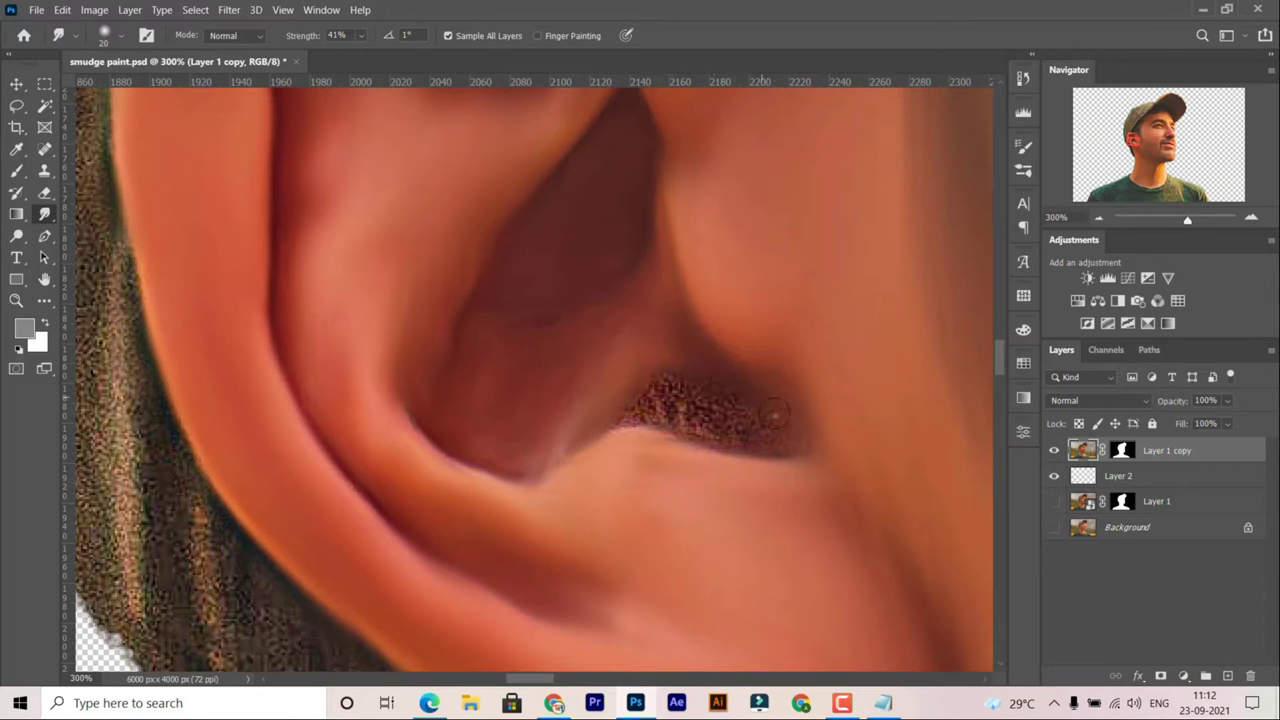
drag(774, 413, 666, 391)
scroll(700, 430, down, 1)
scroll(737, 437, down, 2)
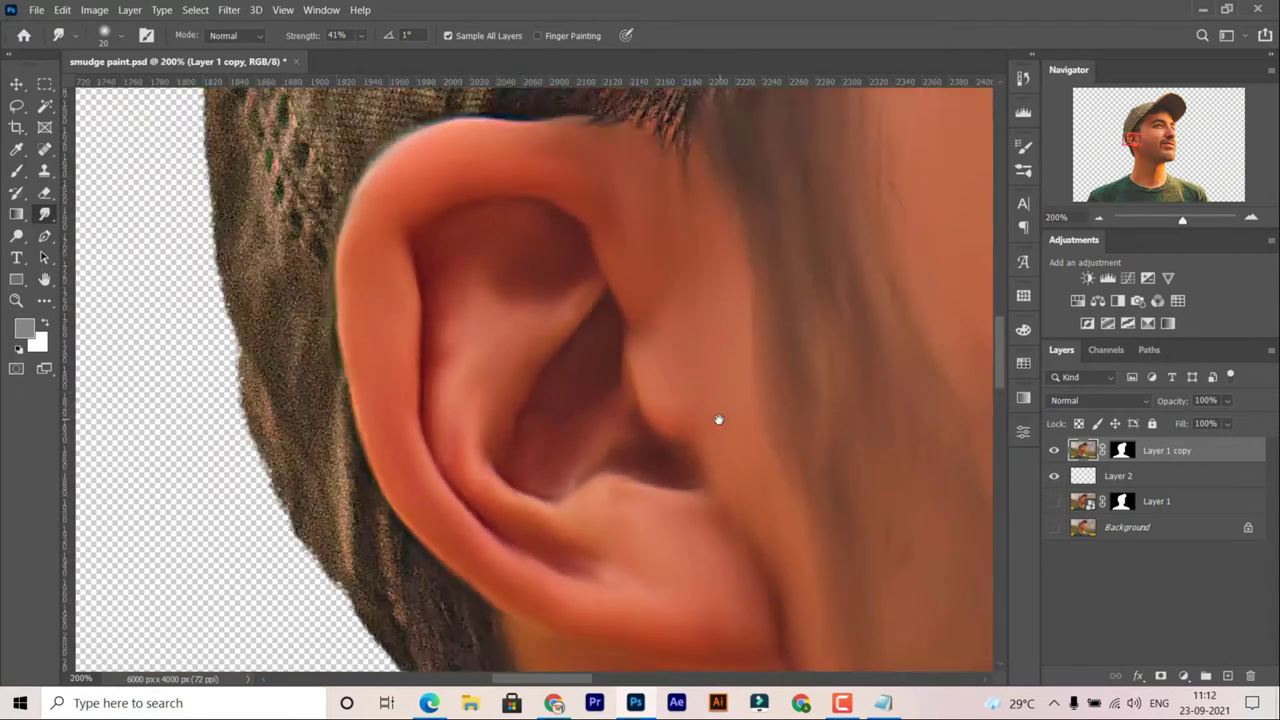
scroll(720, 423, down, 3)
scroll(720, 420, down, 1)
scroll(650, 480, up, 2)
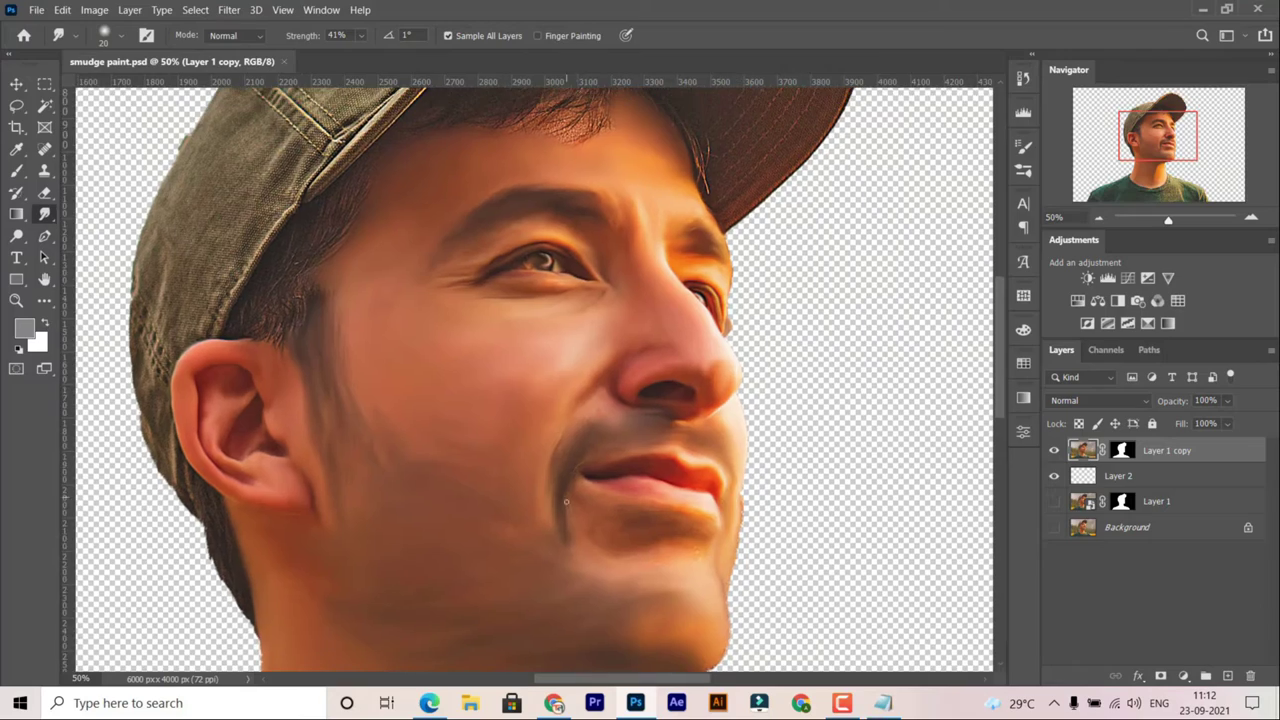
With a larger brush, smudge the hairline under the cap down into the forehead.
scroll(585, 552, up, 1)
scroll(590, 555, up, 1)
scroll(586, 557, up, 1)
scroll(586, 509, up, 1)
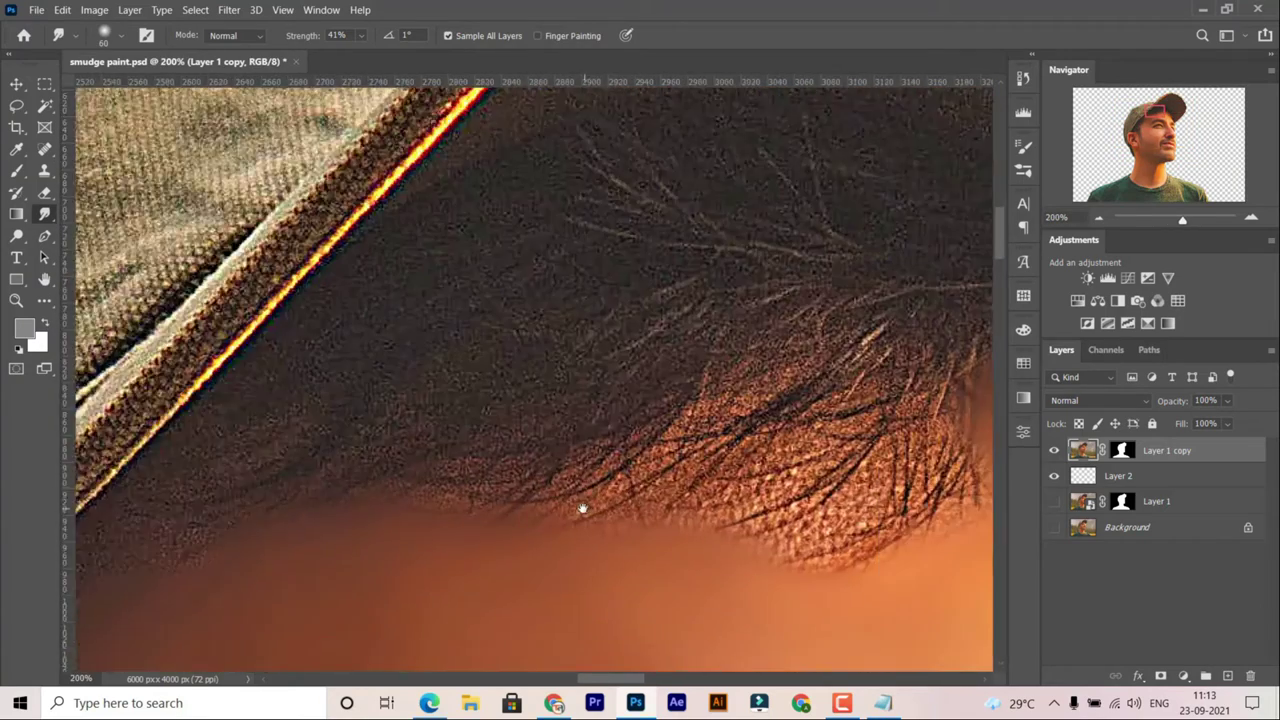
scroll(586, 509, up, 1)
key(bracketright)
key(bracketright)
key(bracketright)
drag(660, 270, 600, 420)
drag(720, 260, 560, 400)
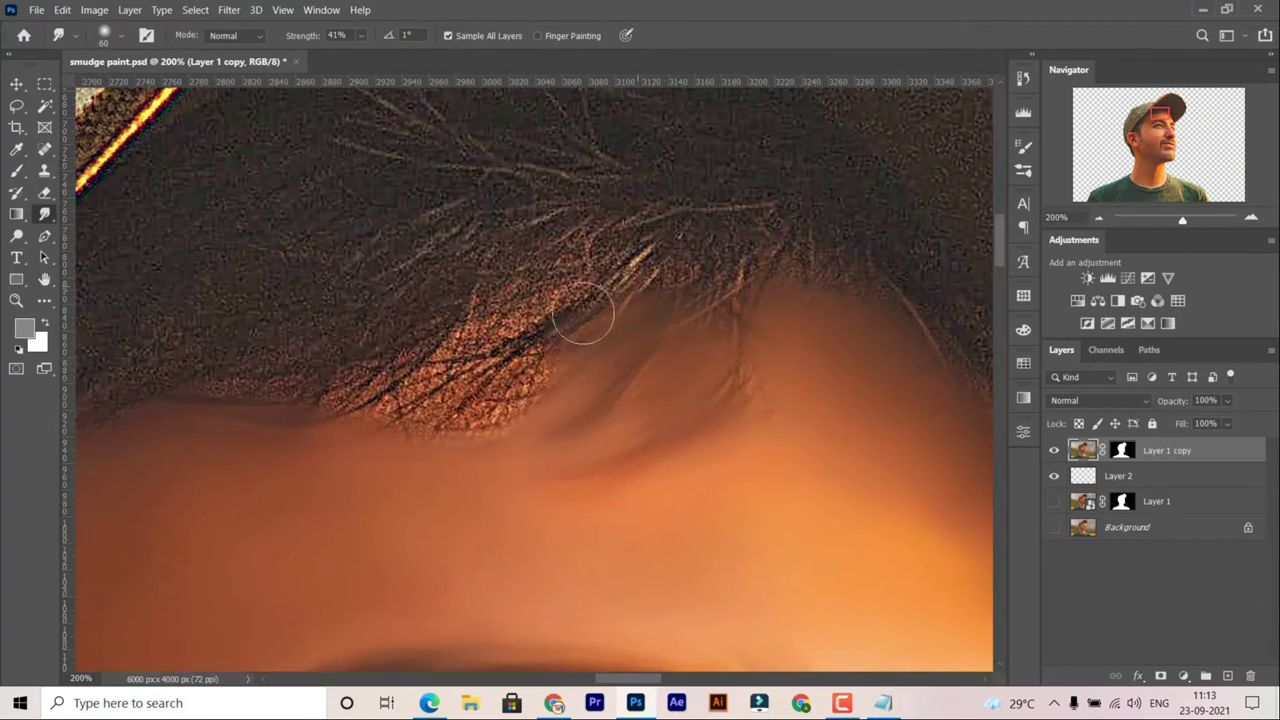
drag(600, 290, 437, 363)
mouse_move(730, 260)
mouse_down()
mouse_move(760, 491)
mouse_move(791, 366)
mouse_move(654, 514)
mouse_move(669, 427)
mouse_up()
Pan along the cap edge and zoom out to review the hairline and ear.
drag(632, 488, 666, 458)
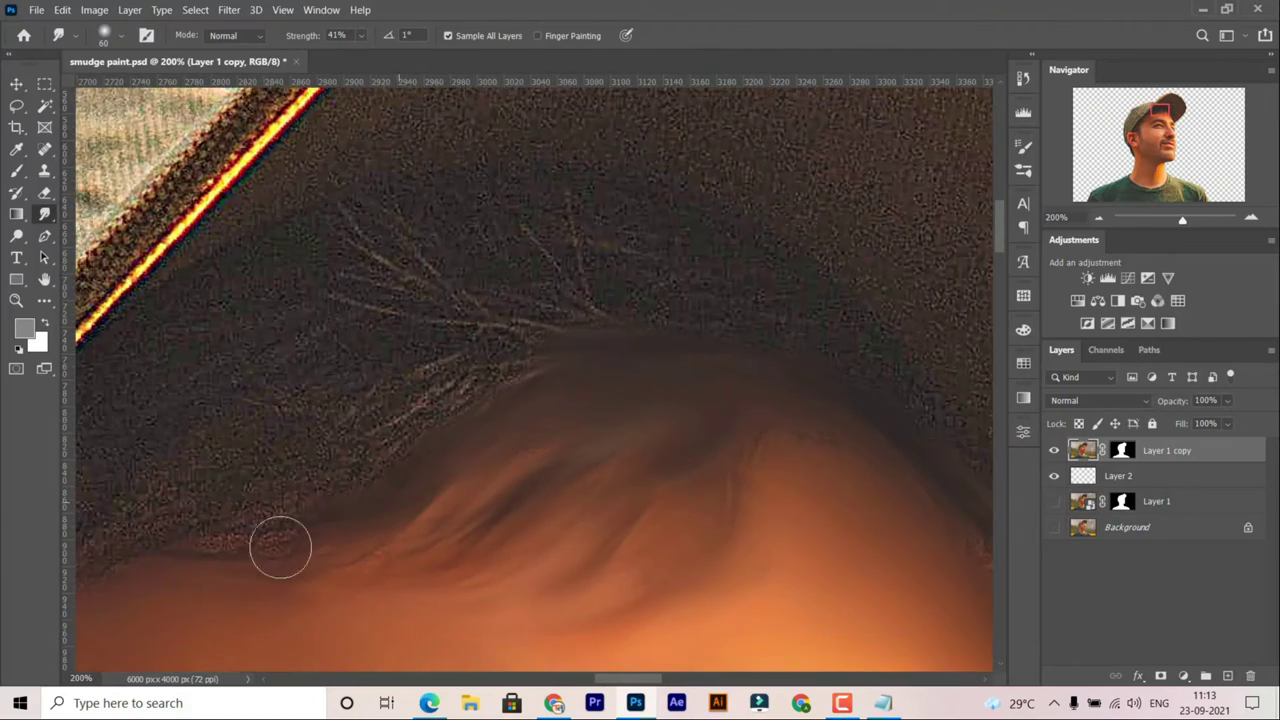
mouse_move(277, 543)
mouse_down()
mouse_move(443, 451)
mouse_move(696, 414)
mouse_up()
scroll(840, 540, right, 5)
scroll(860, 416, up, 2)
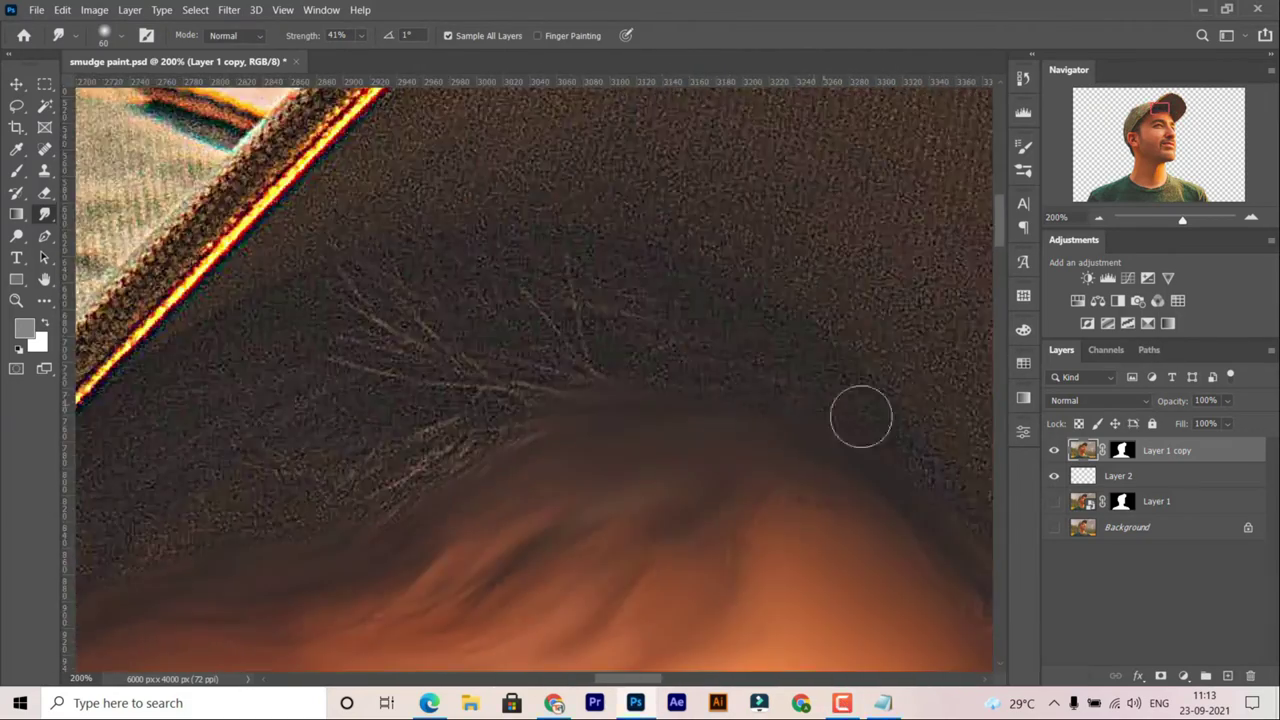
scroll(438, 342, left, 2)
scroll(438, 342, down, 1)
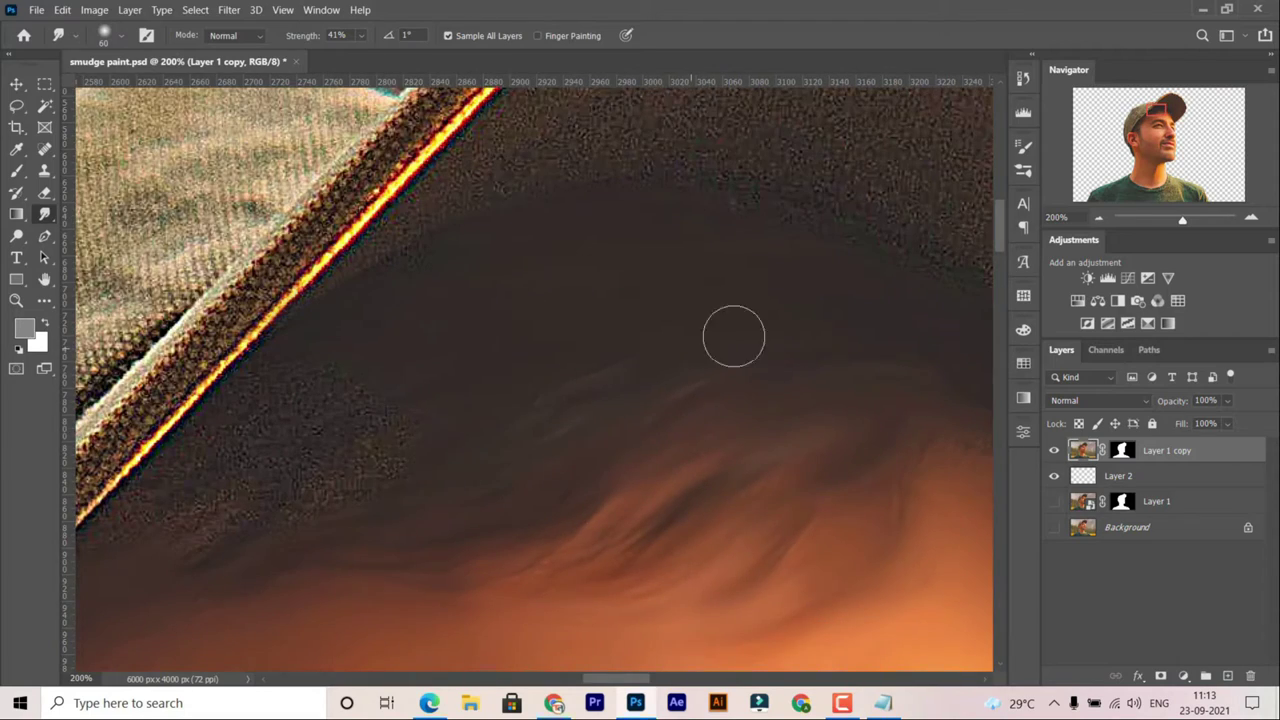
scroll(734, 336, left, 3)
scroll(734, 336, up, 1)
scroll(763, 227, left, 5)
scroll(506, 309, down, 2)
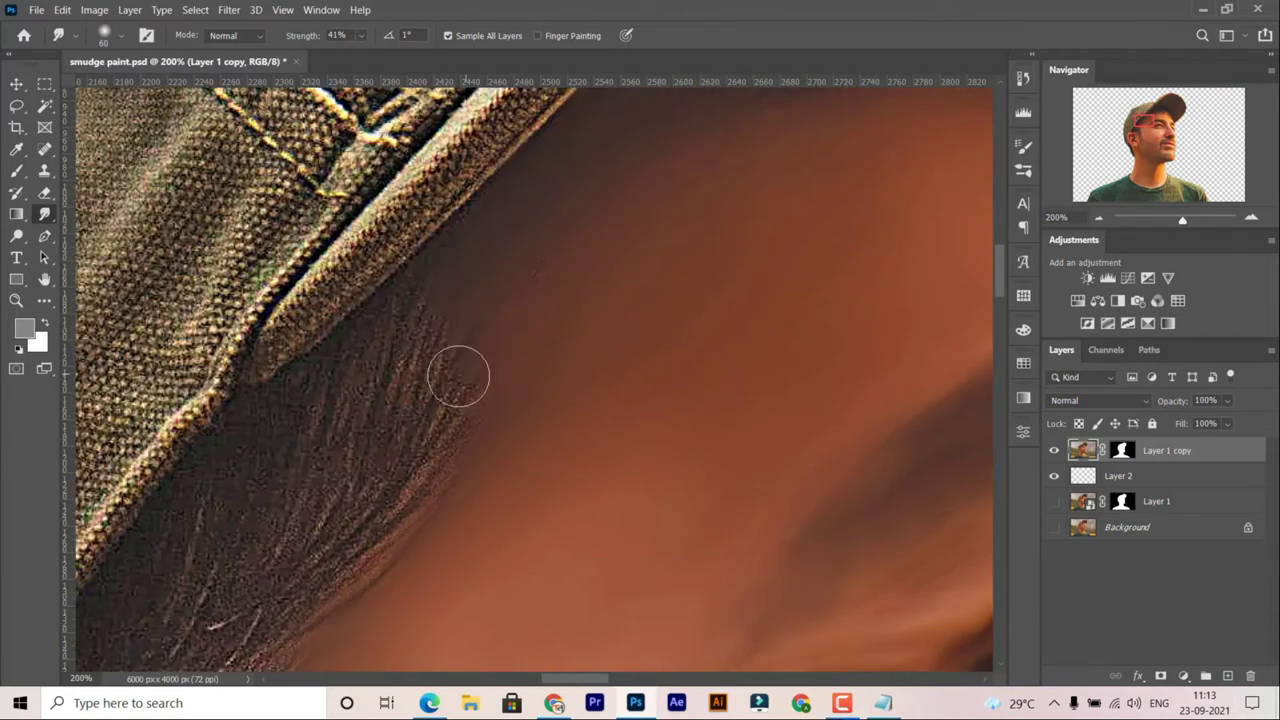
scroll(460, 371, down, 1)
scroll(517, 294, left, 2)
scroll(537, 280, left, 1)
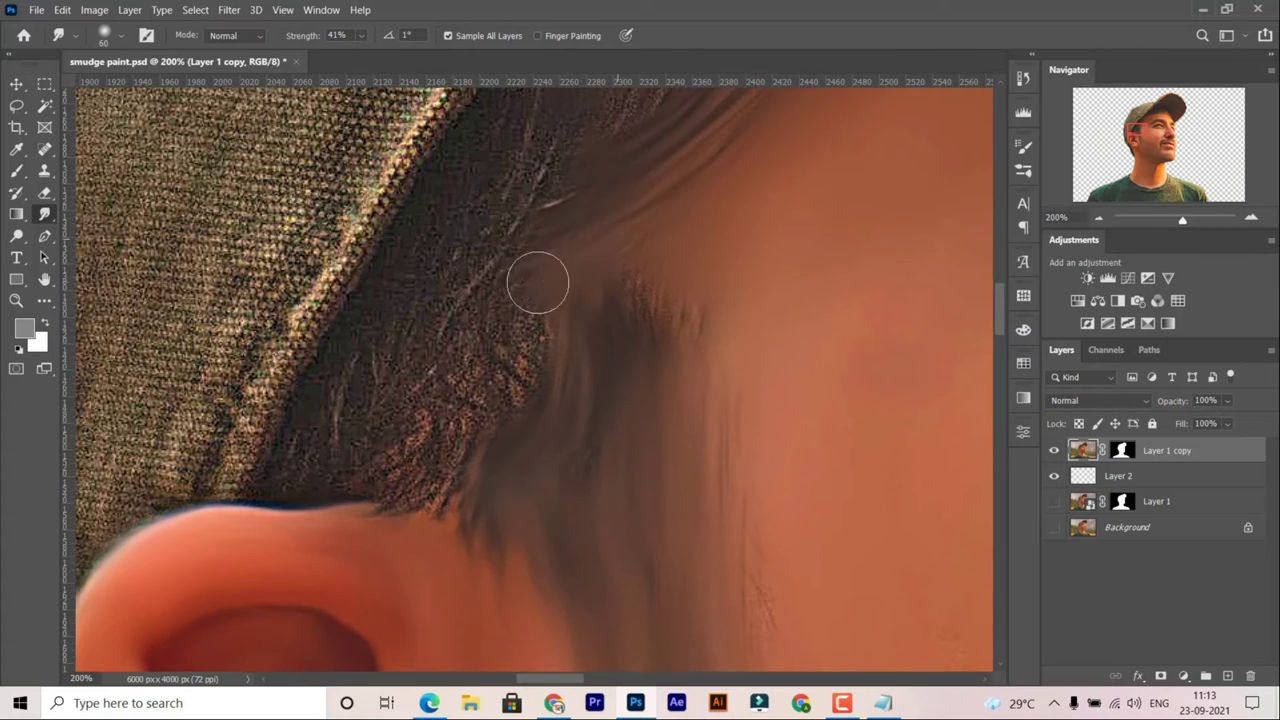
scroll(530, 380, up, 1)
scroll(557, 317, left, 1)
scroll(557, 317, down, 1)
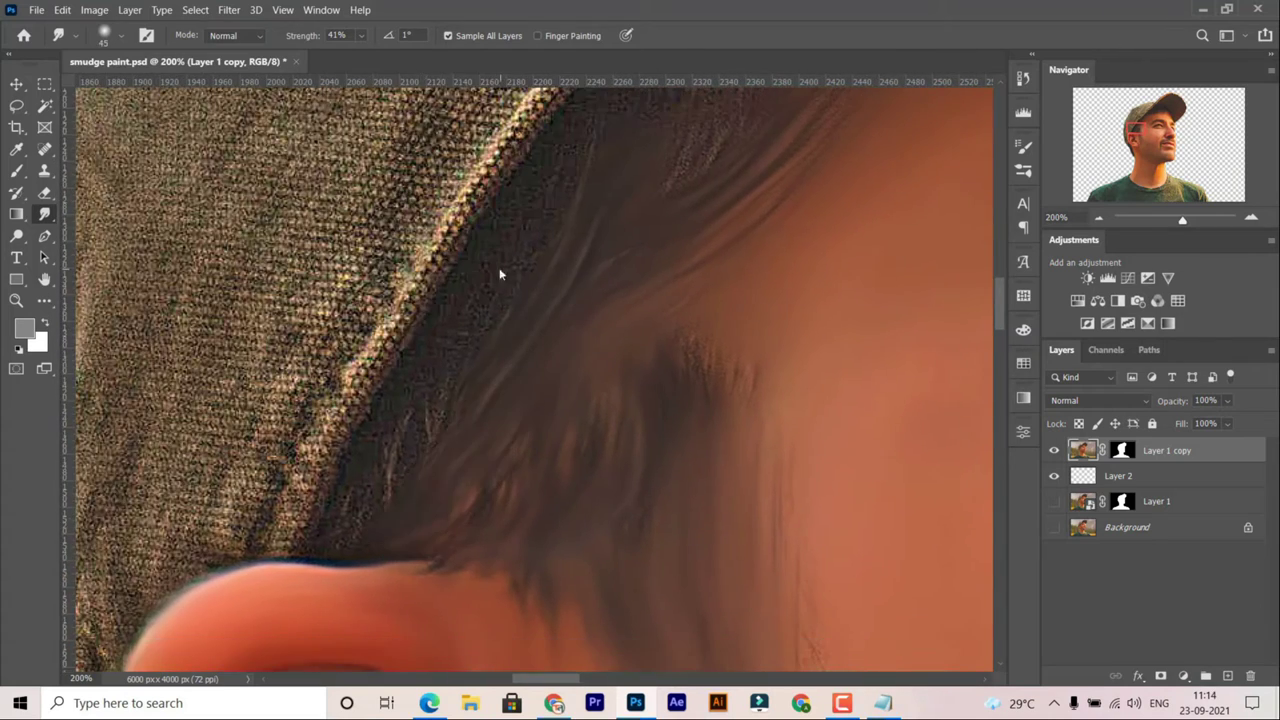
scroll(557, 320, up, 3)
scroll(591, 285, right, 2)
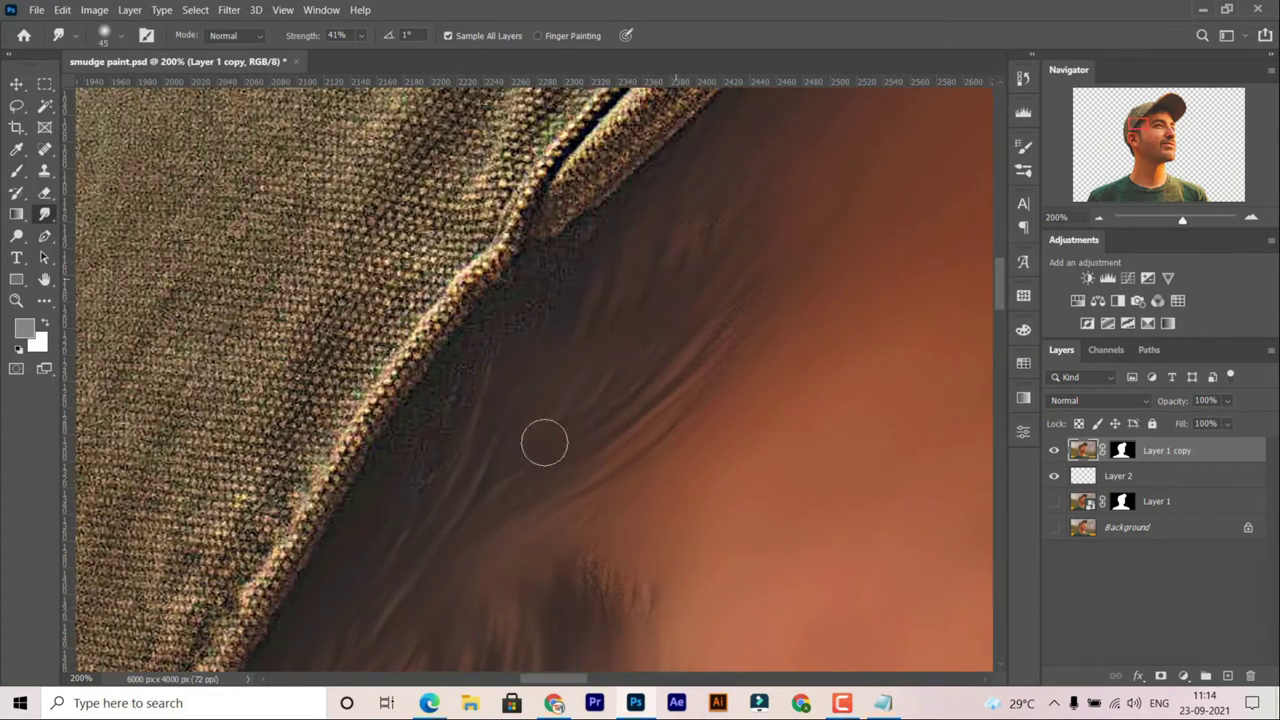
key(ctrl+minus)
scroll(551, 294, down, 1)
scroll(544, 393, left, 1)
scroll(631, 346, down, 3)
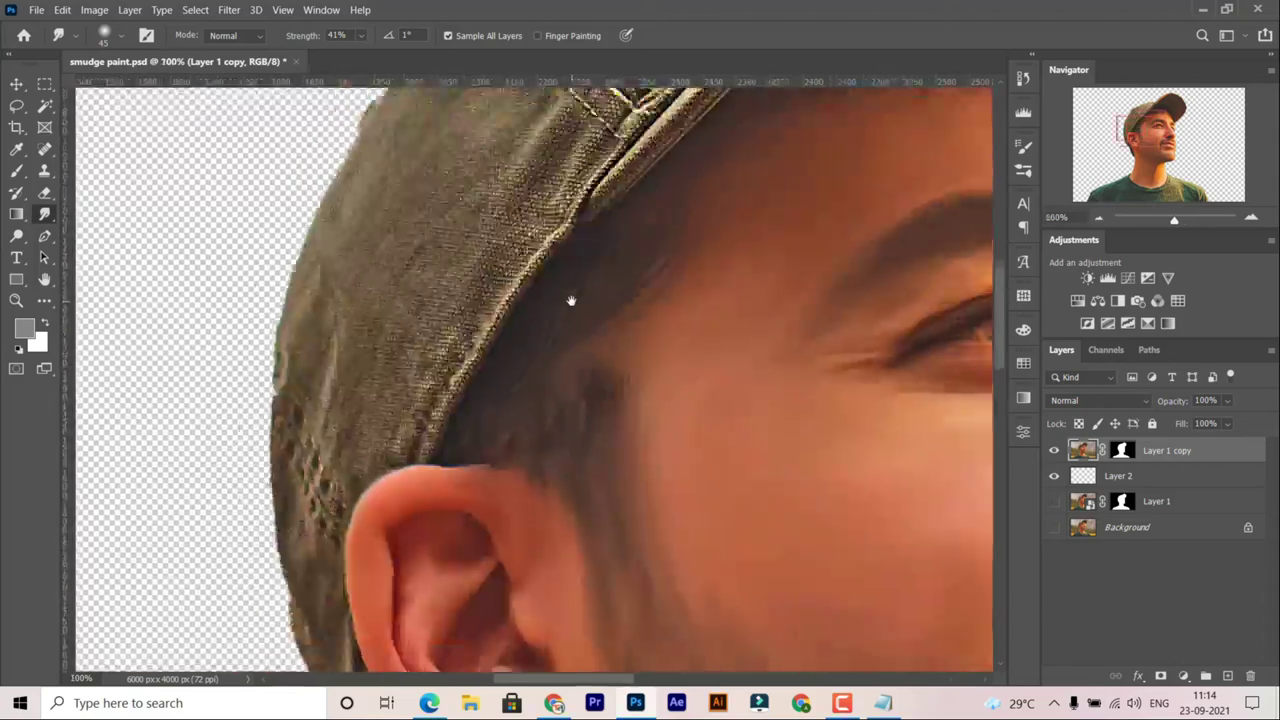
scroll(571, 300, down, 1)
scroll(794, 371, up, 2)
scroll(794, 371, right, 2)
scroll(651, 386, right, 2)
scroll(580, 443, up, 2)
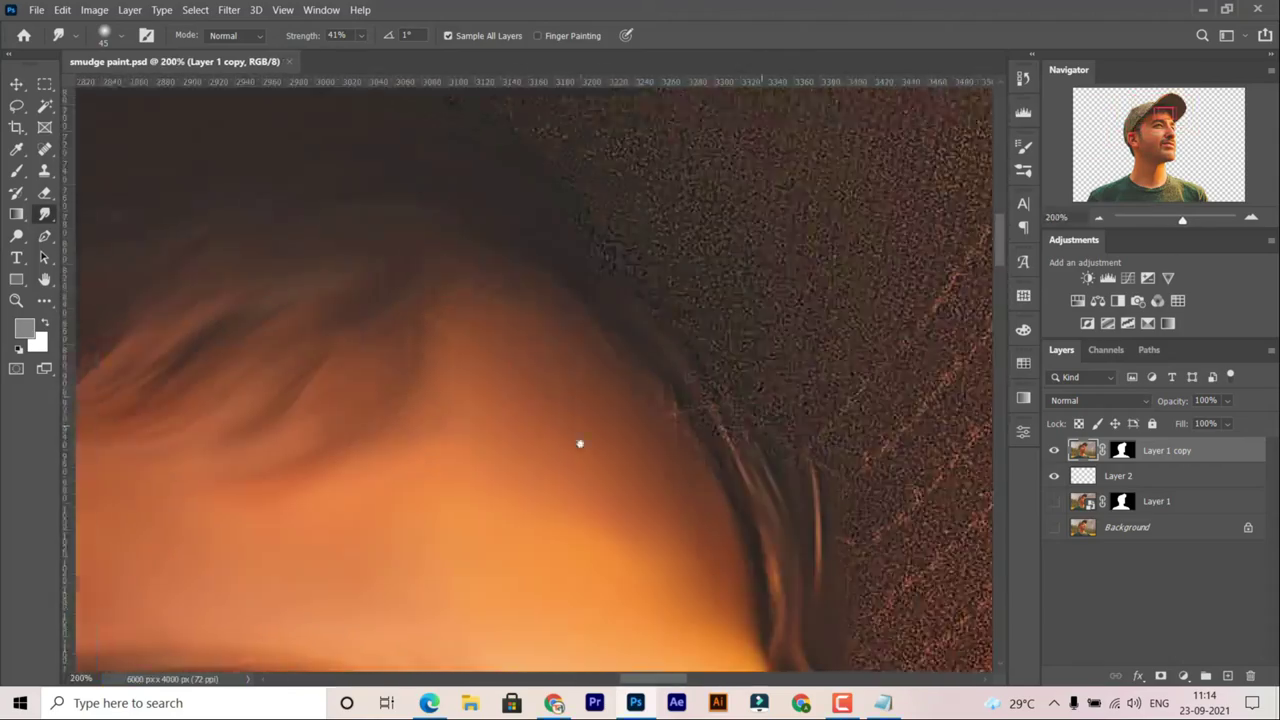
scroll(403, 411, right, 3)
scroll(506, 389, down, 2)
Smudge near the temple and along the lower cap brim edge into a smooth brown band.
drag(569, 369, 625, 403)
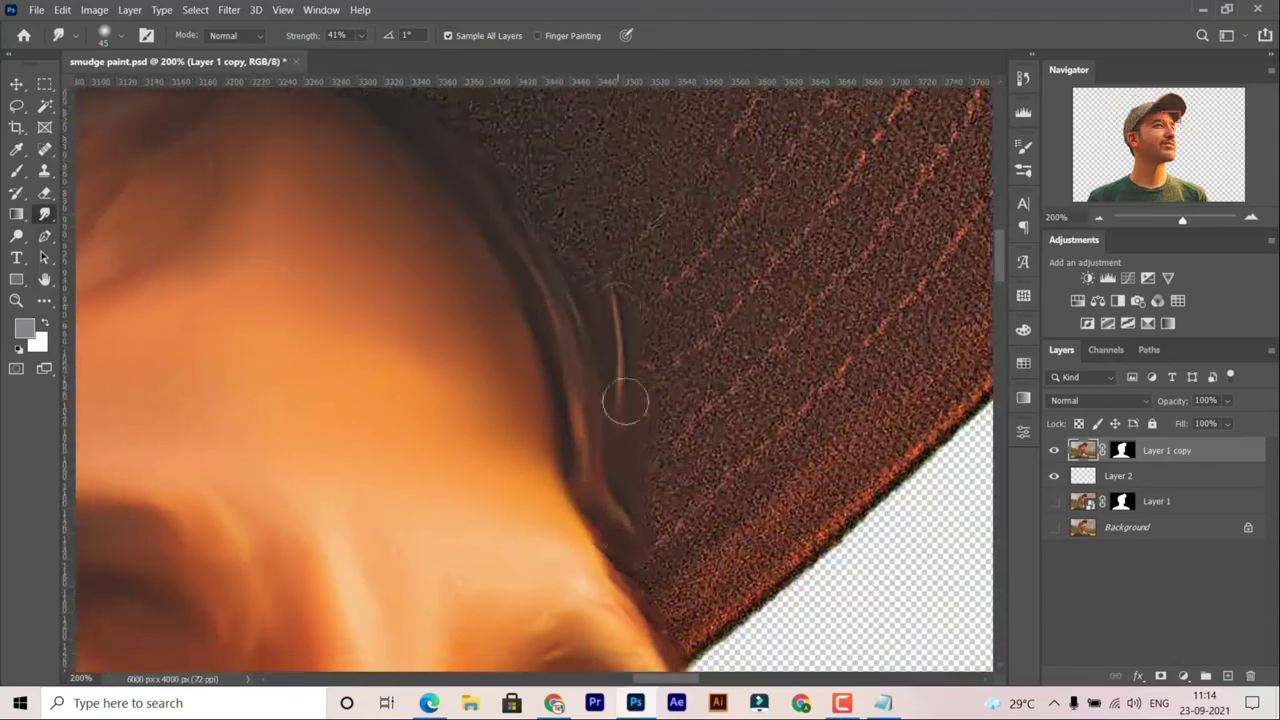
scroll(625, 403, right, 3)
mouse_move(650, 330)
mouse_down()
mouse_move(417, 529)
mouse_move(533, 500)
mouse_up()
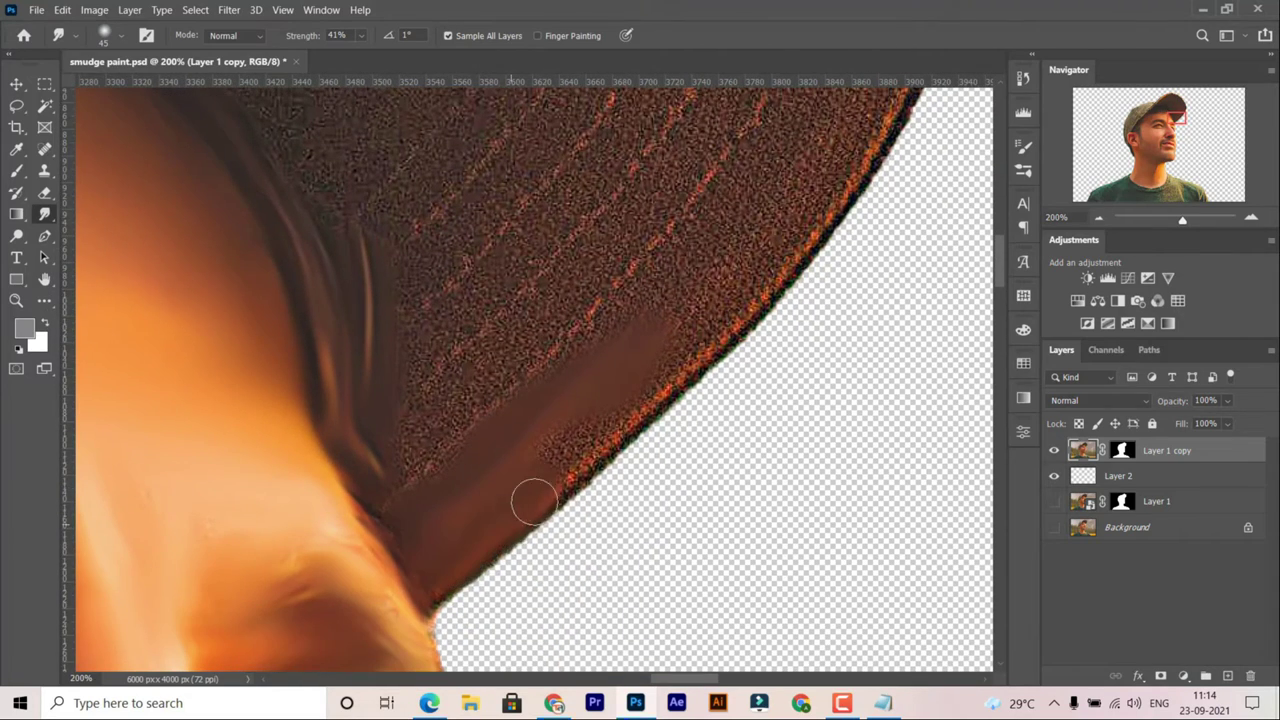
scroll(748, 310, right, 3)
scroll(637, 360, up, 2)
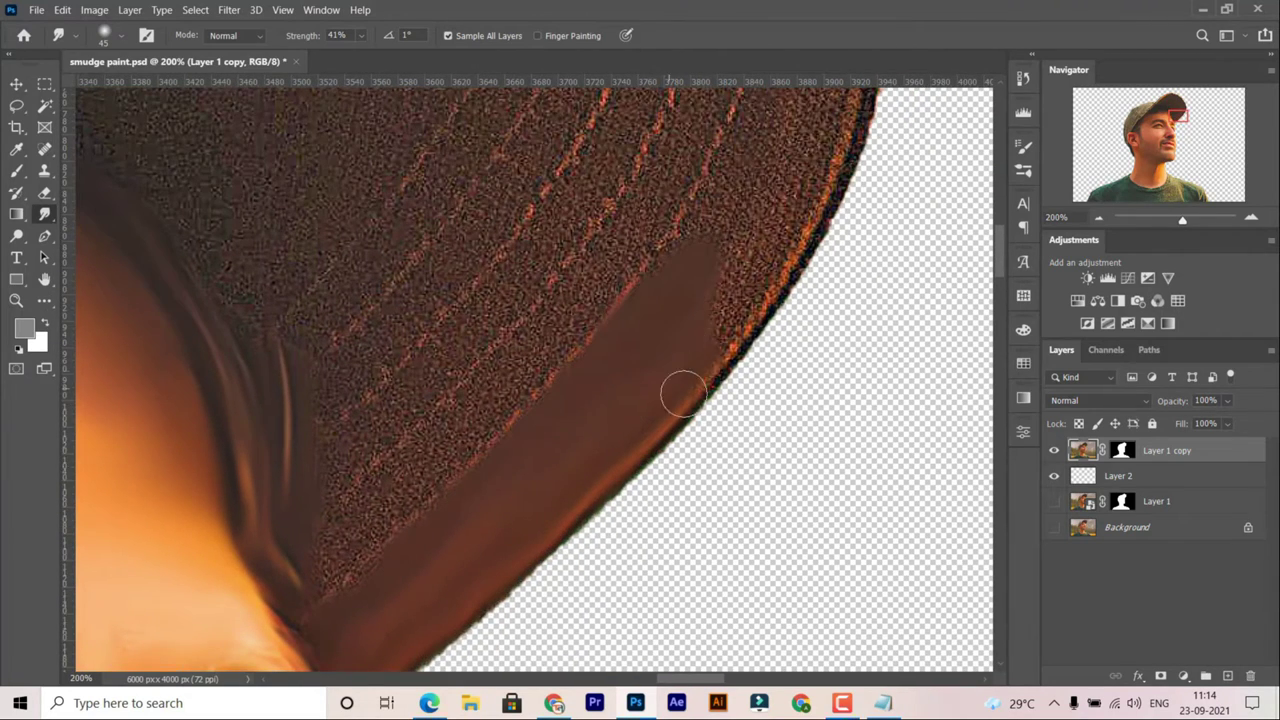
scroll(663, 423, left, 3)
drag(663, 423, 700, 289)
scroll(785, 350, up, 2)
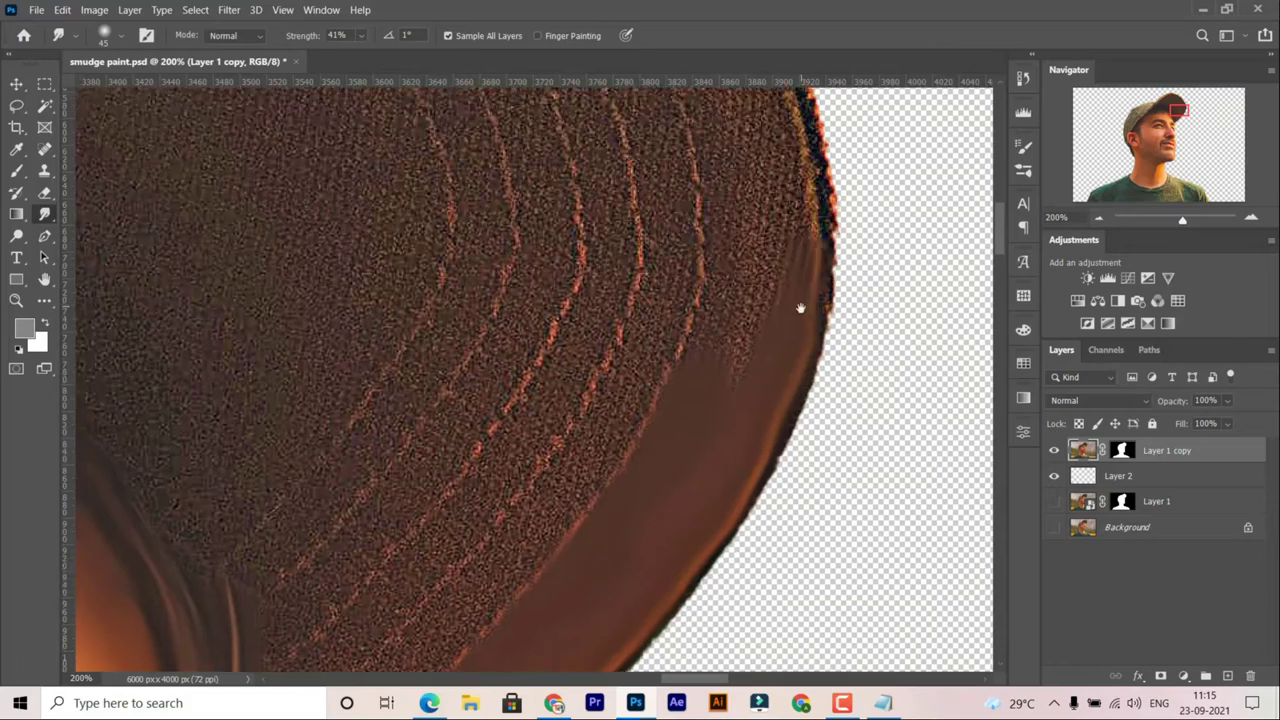
scroll(800, 306, up, 2)
drag(740, 334, 736, 287)
scroll(736, 287, up, 2)
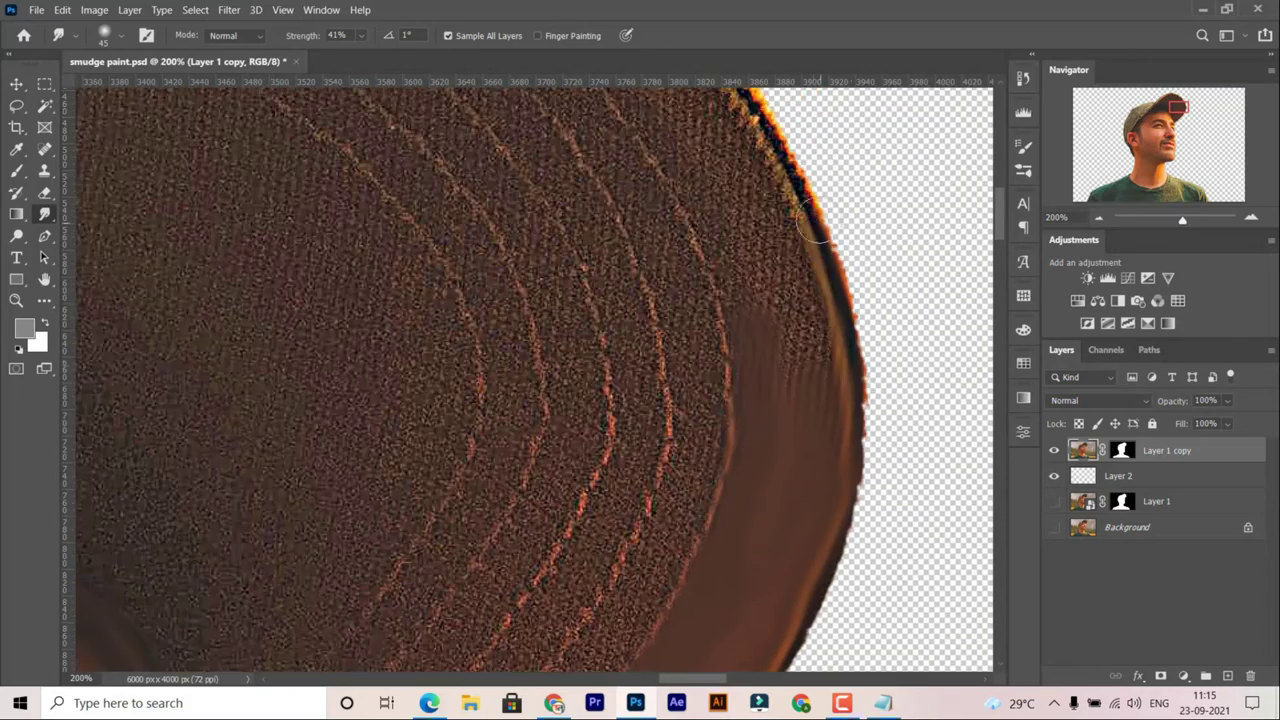
Widen the smooth brown band and extend it up and left along the brim.
drag(786, 206, 749, 354)
scroll(825, 418, up, 2)
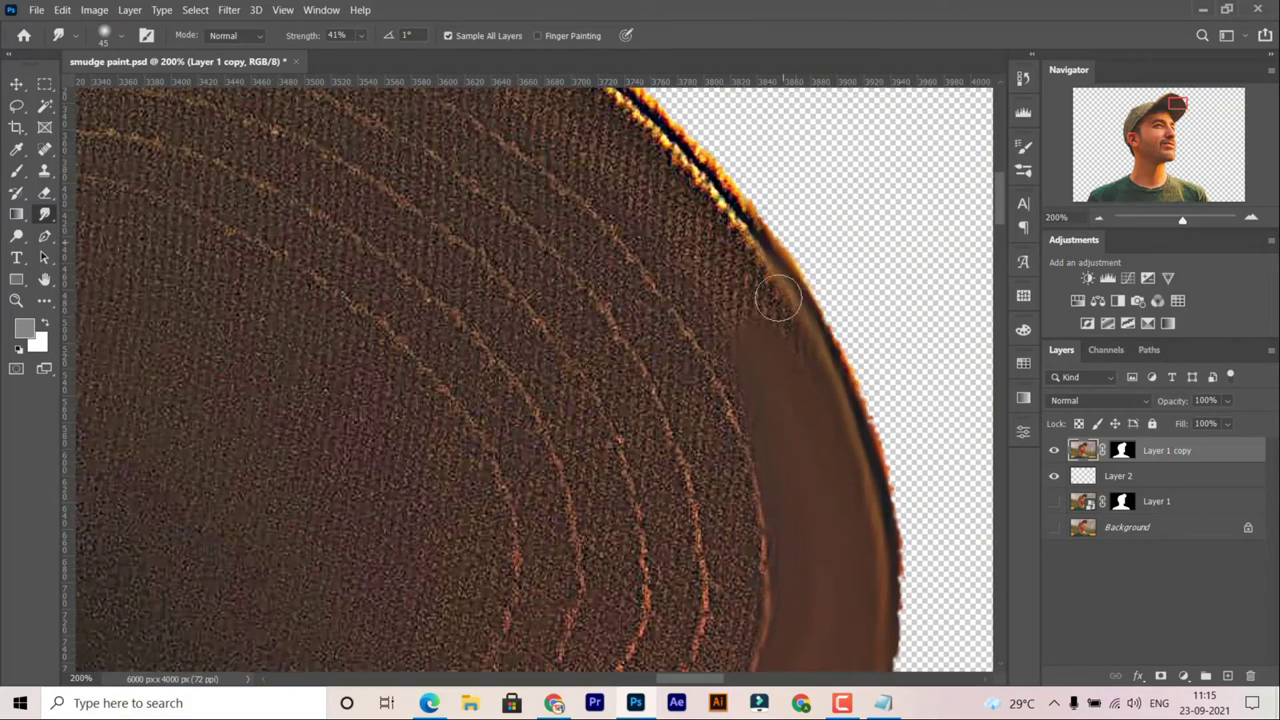
drag(777, 294, 731, 331)
scroll(763, 251, up, 2)
scroll(700, 254, up, 2)
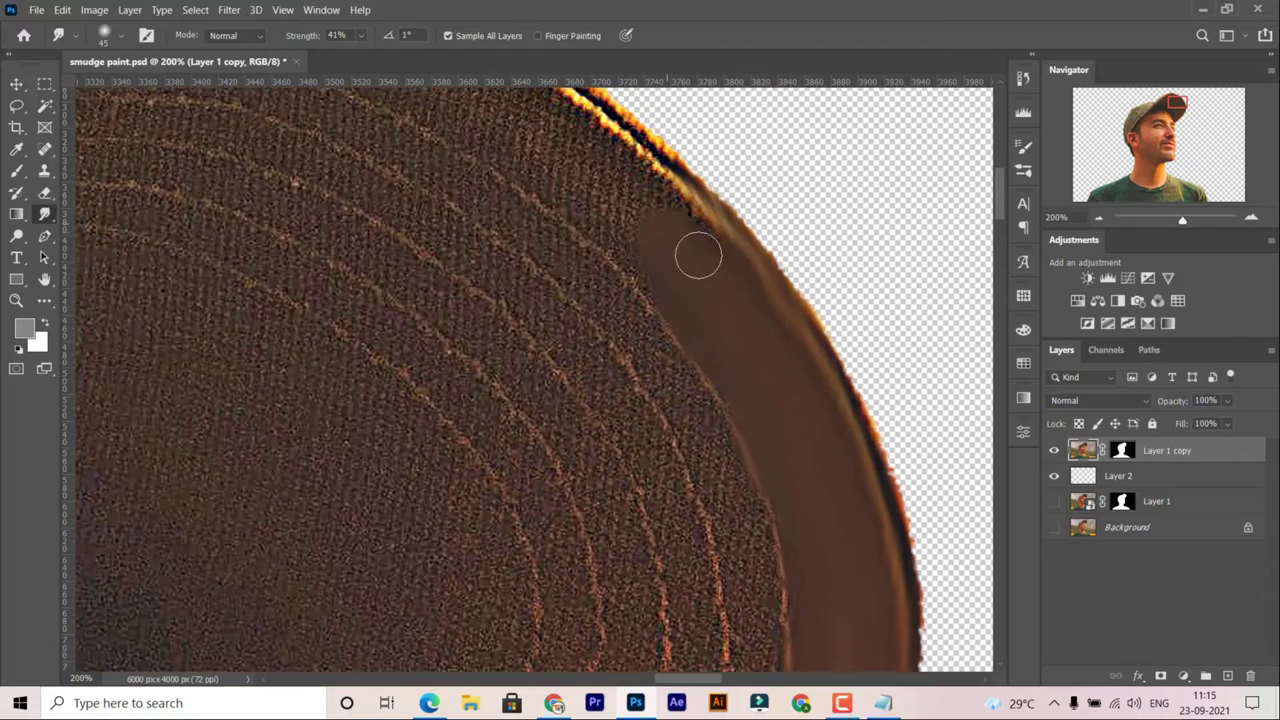
scroll(700, 254, up, 2)
drag(700, 254, 666, 306)
scroll(685, 308, up, 2)
scroll(595, 235, up, 2)
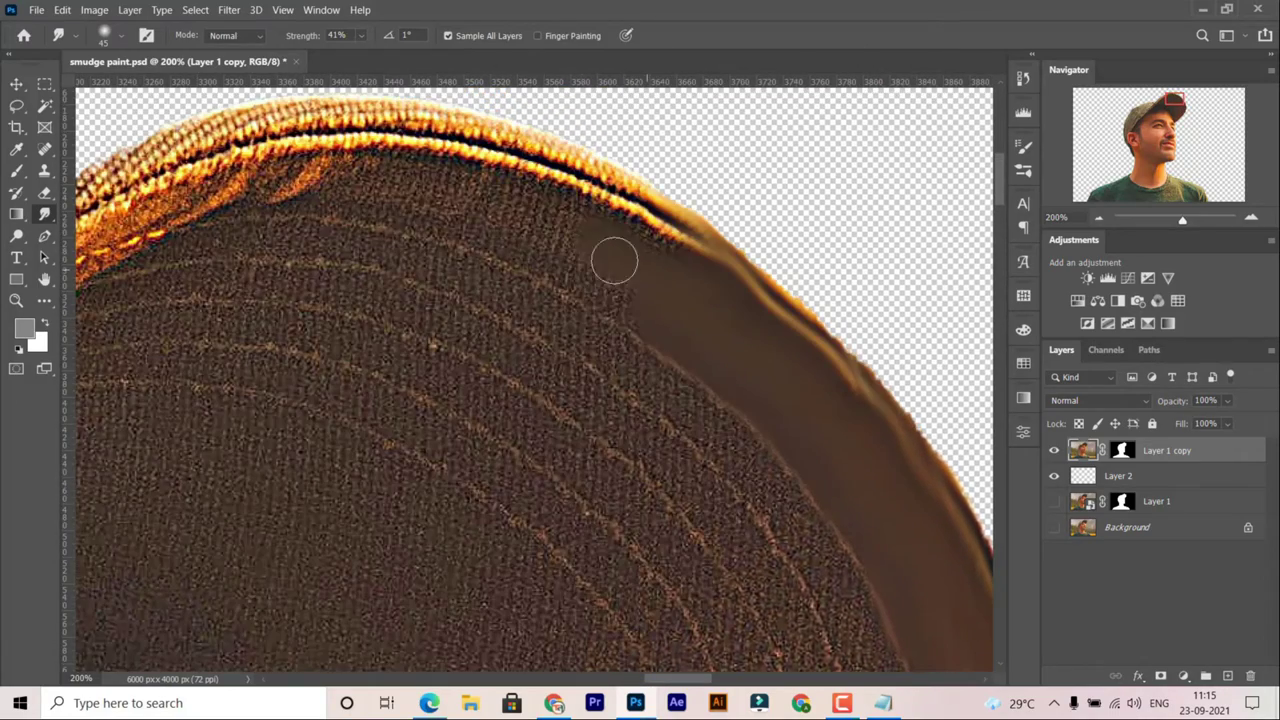
scroll(582, 238, up, 2)
drag(582, 238, 433, 242)
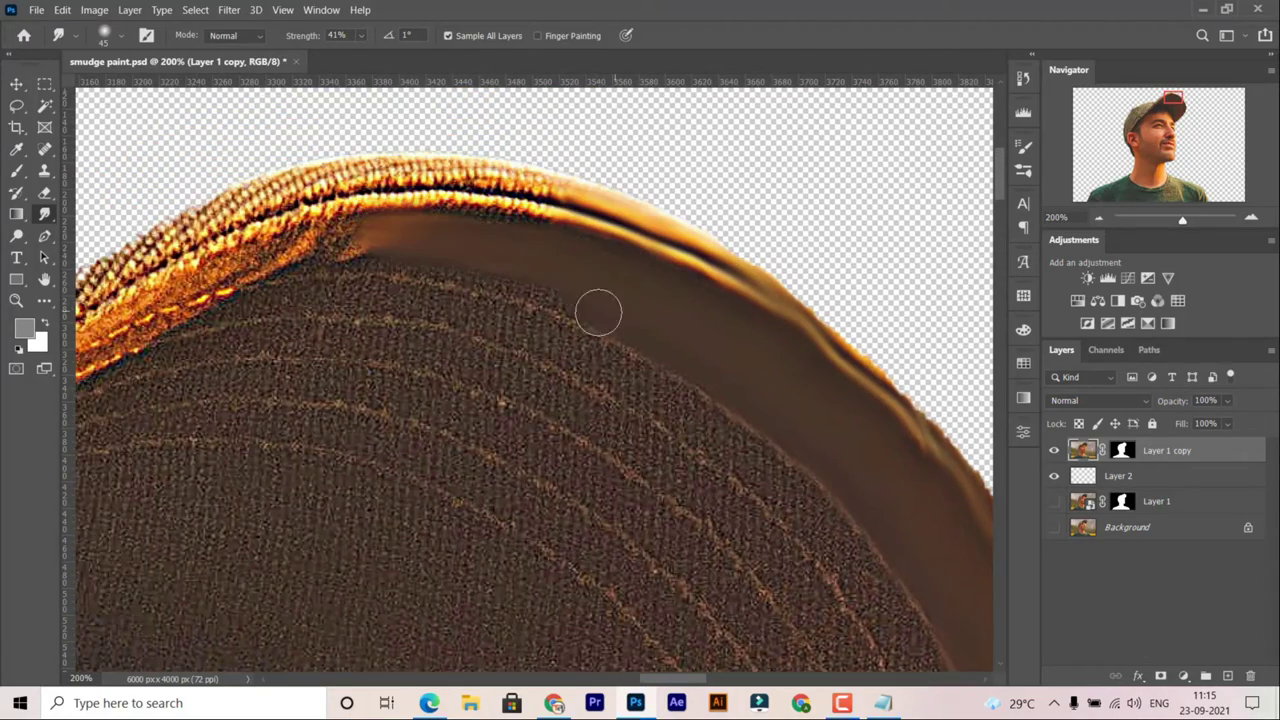
scroll(598, 313, up, 2)
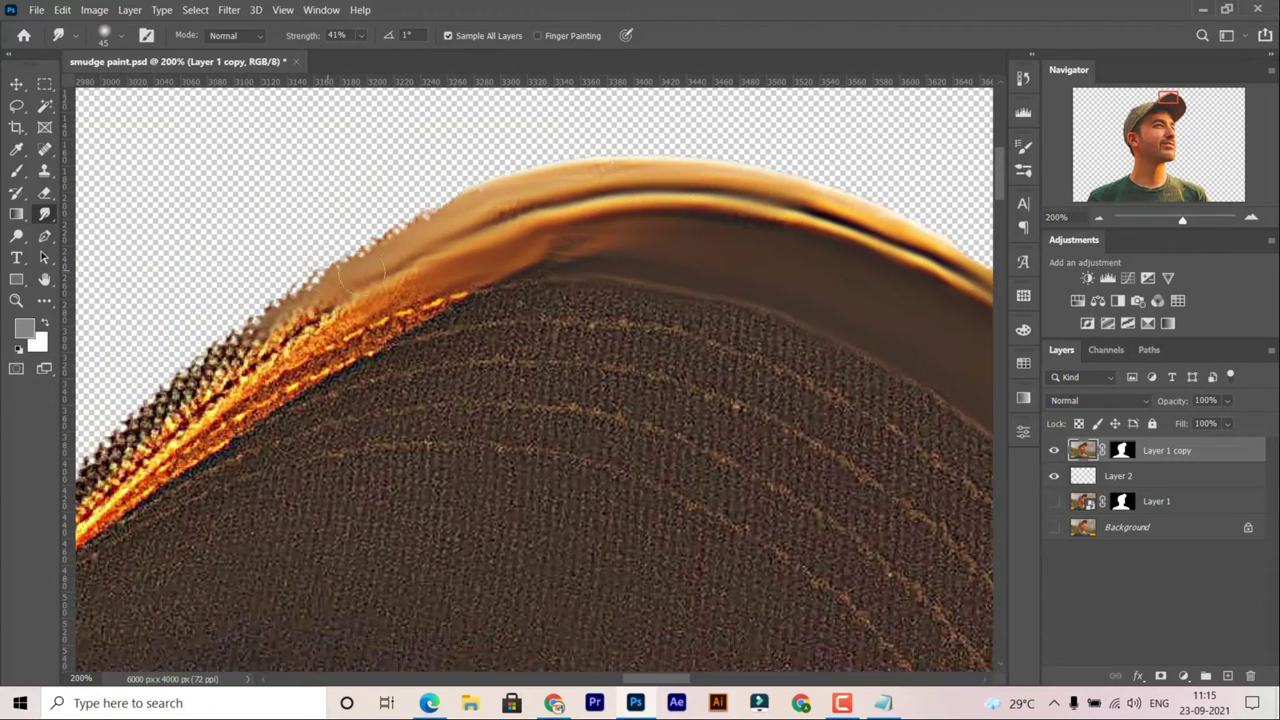
drag(360, 320, 518, 280)
scroll(720, 206, left, 2)
Pan to the stitched brim edge and smear it into a light band.
scroll(434, 337, left, 2)
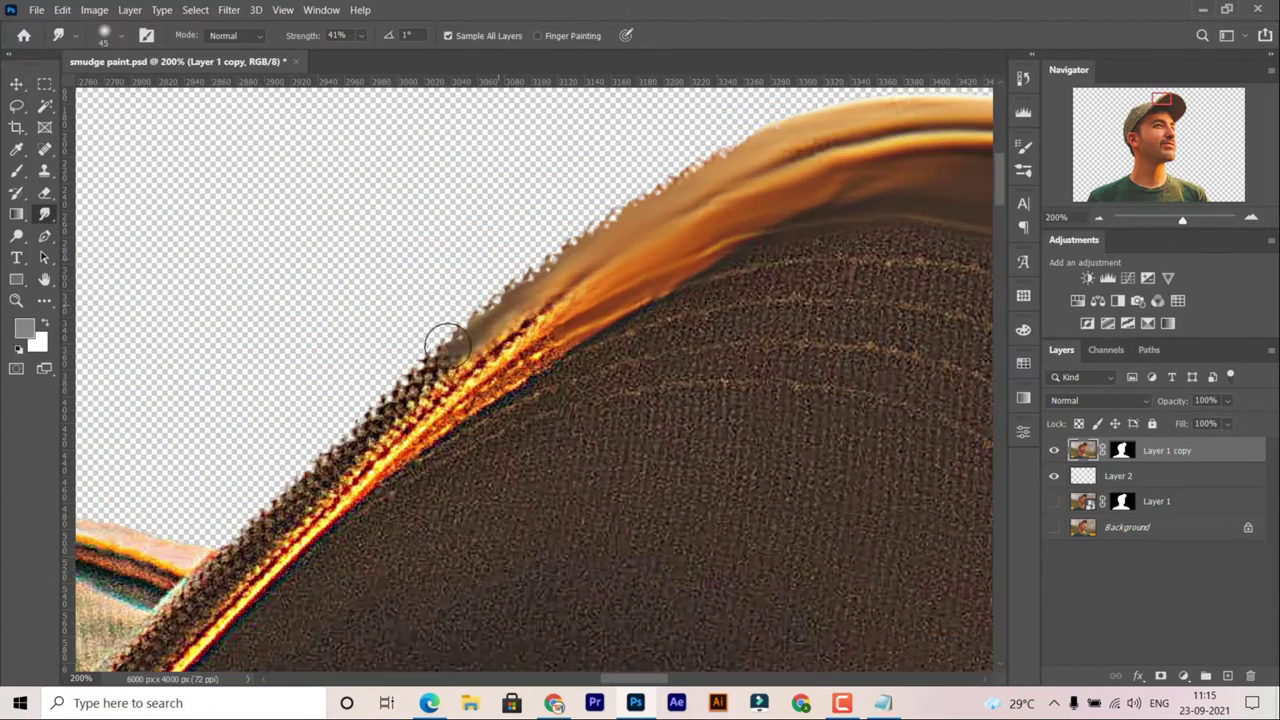
scroll(434, 337, left, 2)
scroll(690, 205, down, 2)
scroll(640, 225, left, 2)
scroll(600, 240, down, 2)
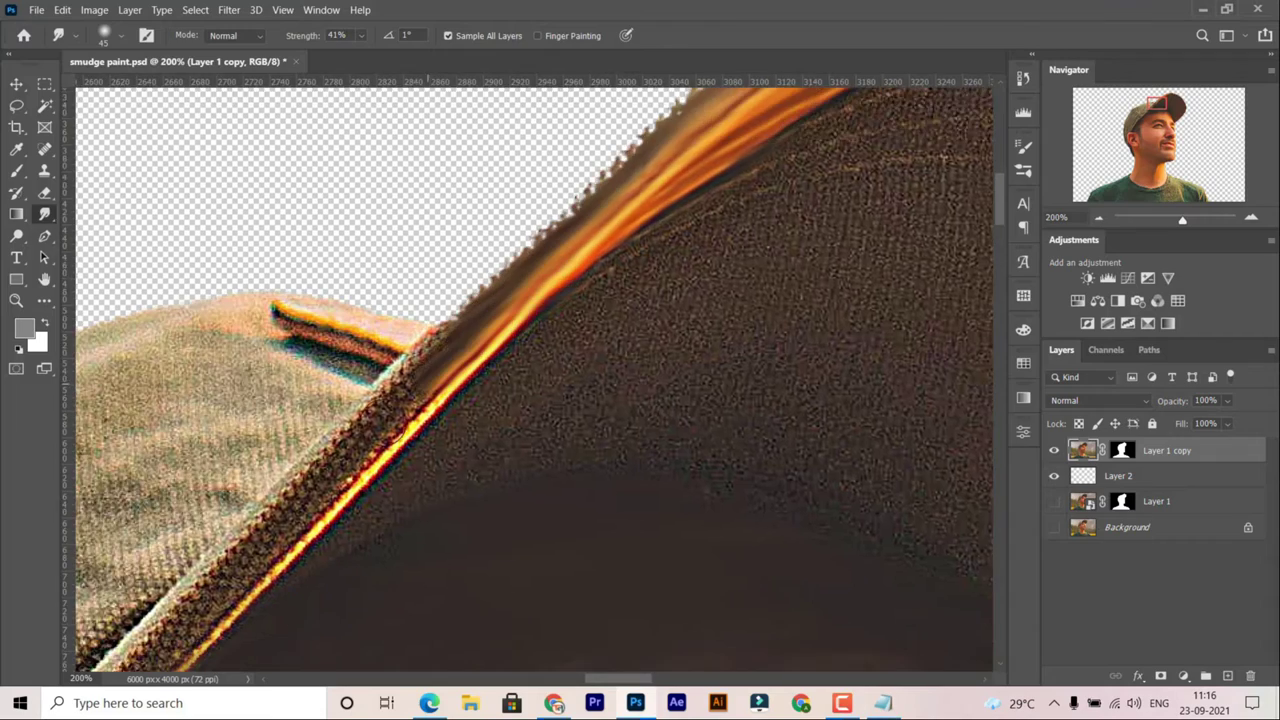
scroll(540, 265, down, 2)
scroll(480, 285, left, 2)
scroll(475, 285, down, 2)
scroll(530, 235, left, 2)
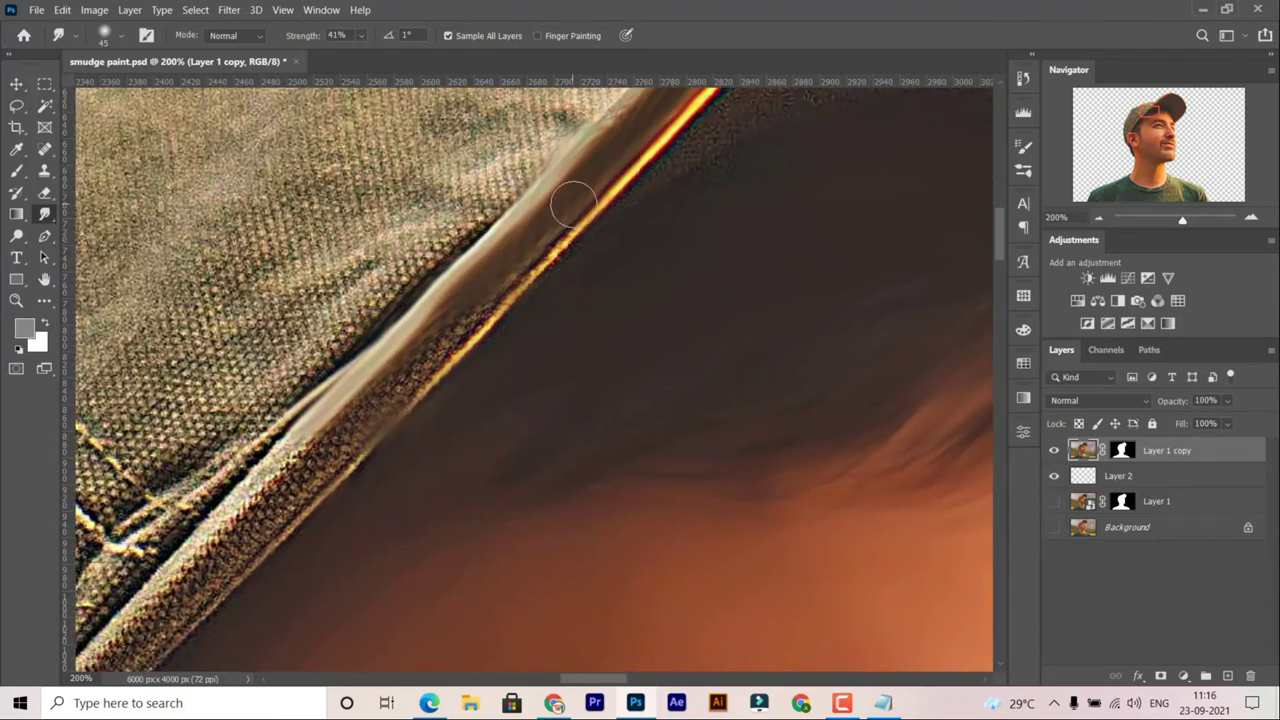
scroll(550, 205, down, 2)
scroll(490, 215, left, 2)
drag(462, 220, 305, 395)
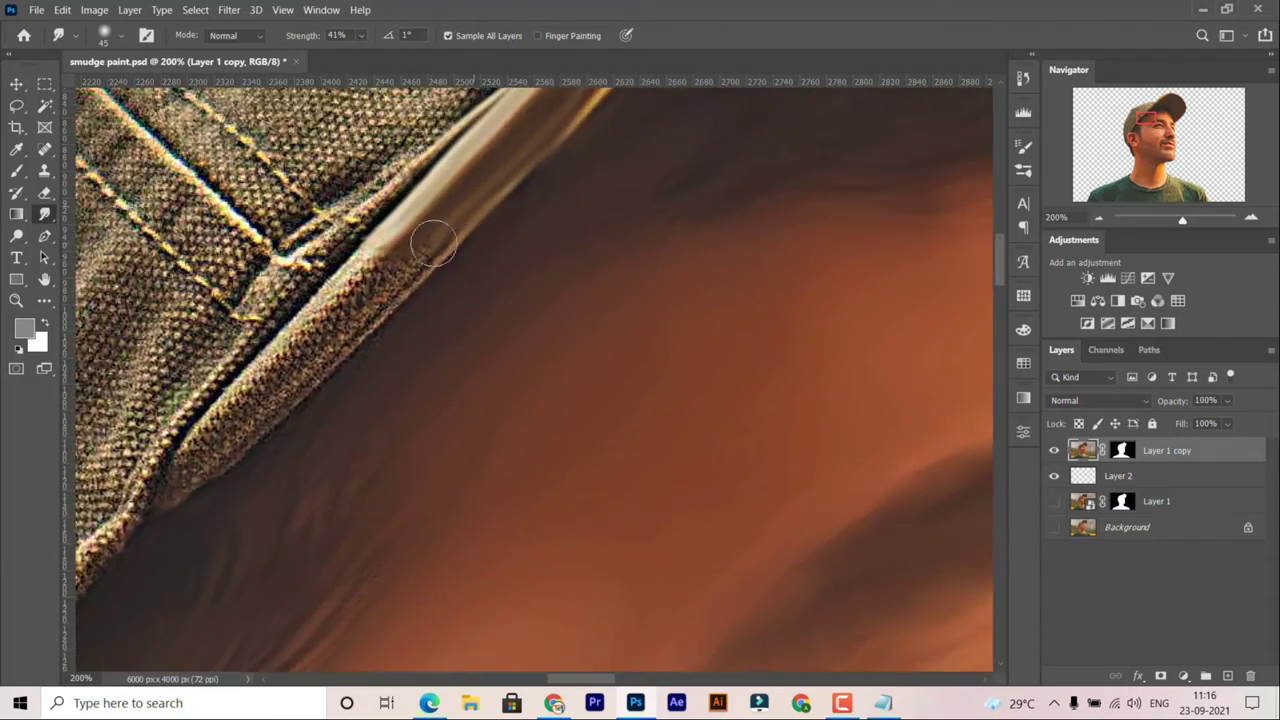
Smudge the woven cap fabric under the brim into smooth brown paint.
scroll(305, 395, down, 1)
scroll(330, 400, down, 1)
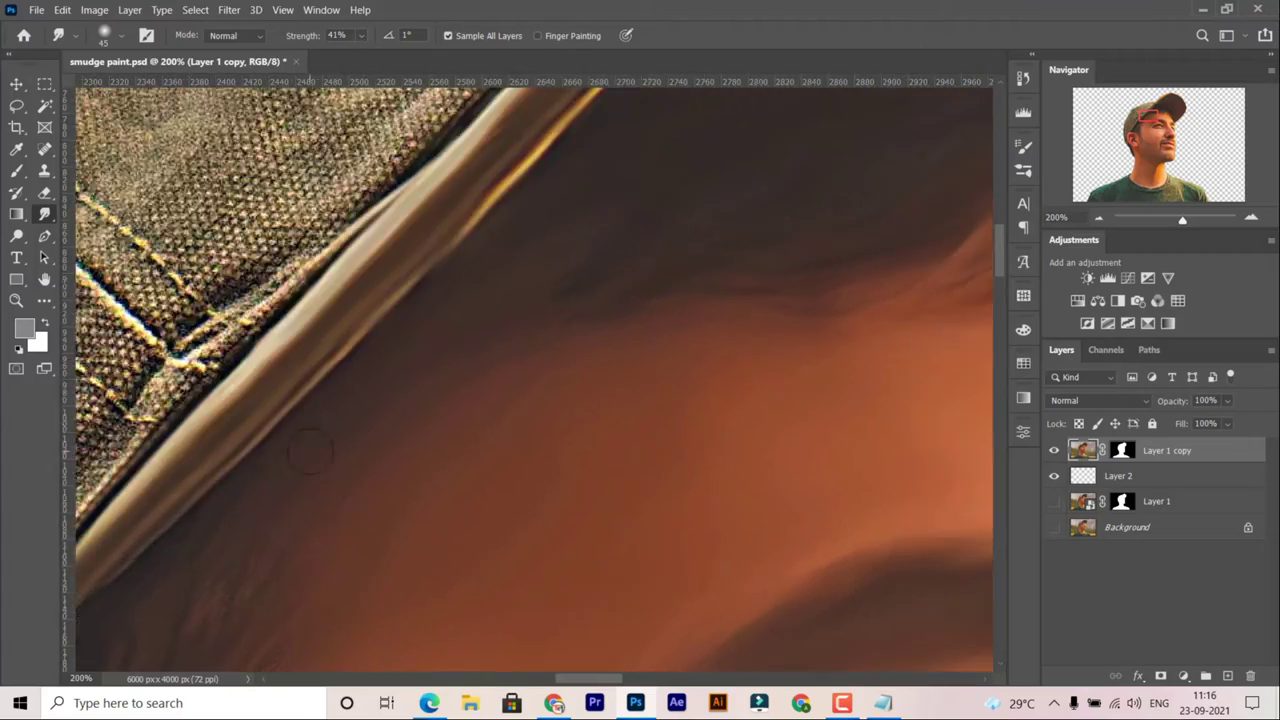
scroll(368, 404, down, 2)
scroll(368, 404, up, 1)
scroll(586, 286, up, 1)
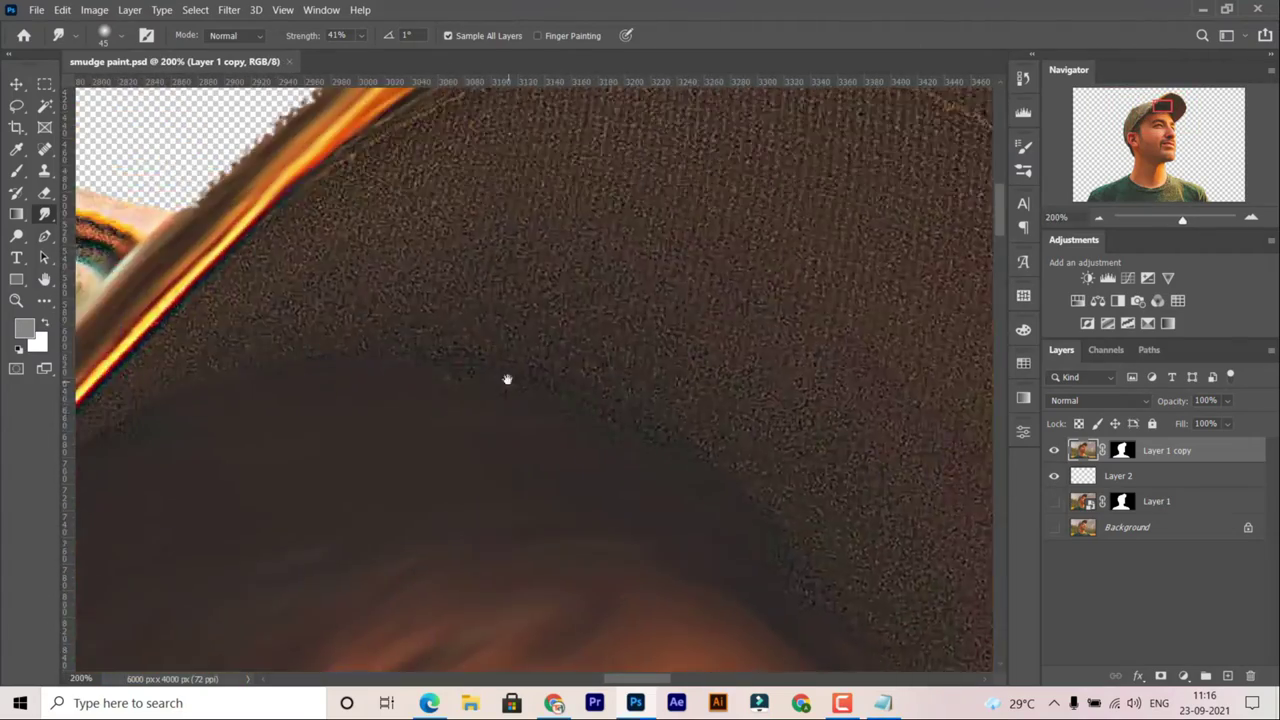
scroll(508, 377, left, 2)
drag(407, 350, 446, 266)
scroll(400, 278, right, 2)
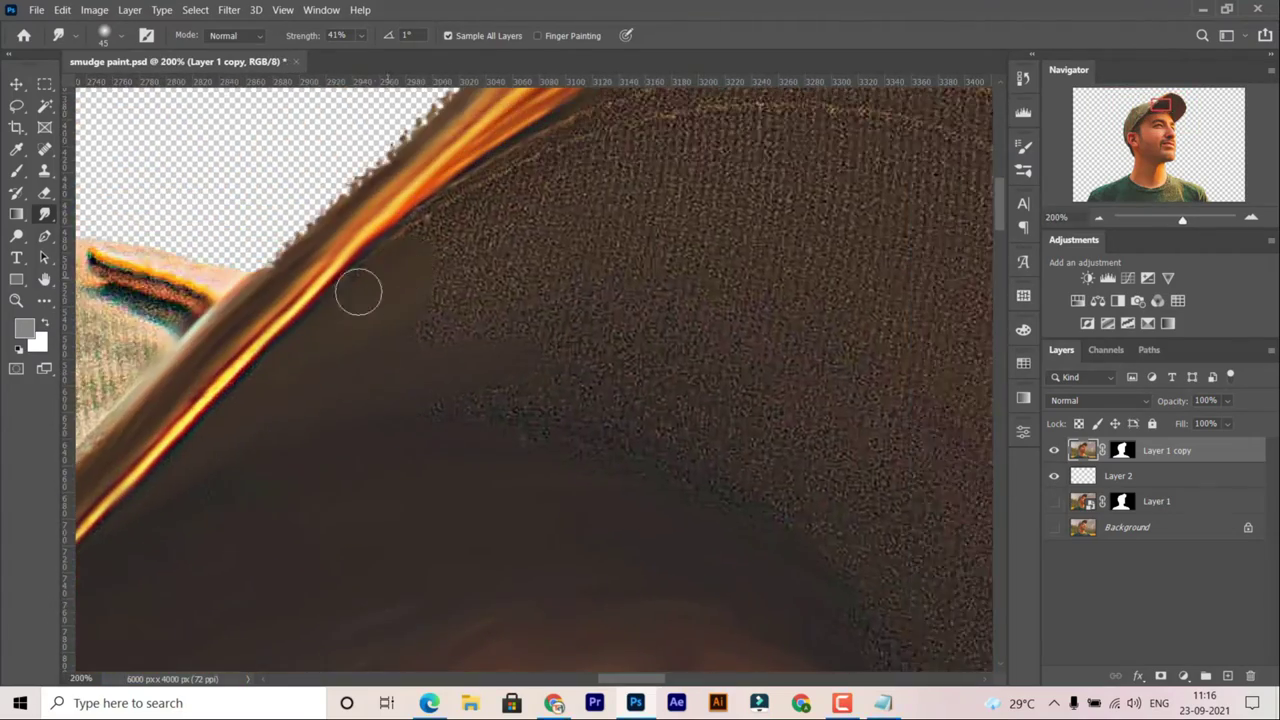
drag(357, 289, 424, 384)
scroll(740, 468, right, 2)
mouse_move(391, 326)
mouse_down()
mouse_move(506, 234)
mouse_move(571, 154)
mouse_move(559, 274)
mouse_up()
Enlarge the smudge brush and reposition the view over the cap crown.
scroll(691, 191, down, 2)
scroll(534, 363, down, 3)
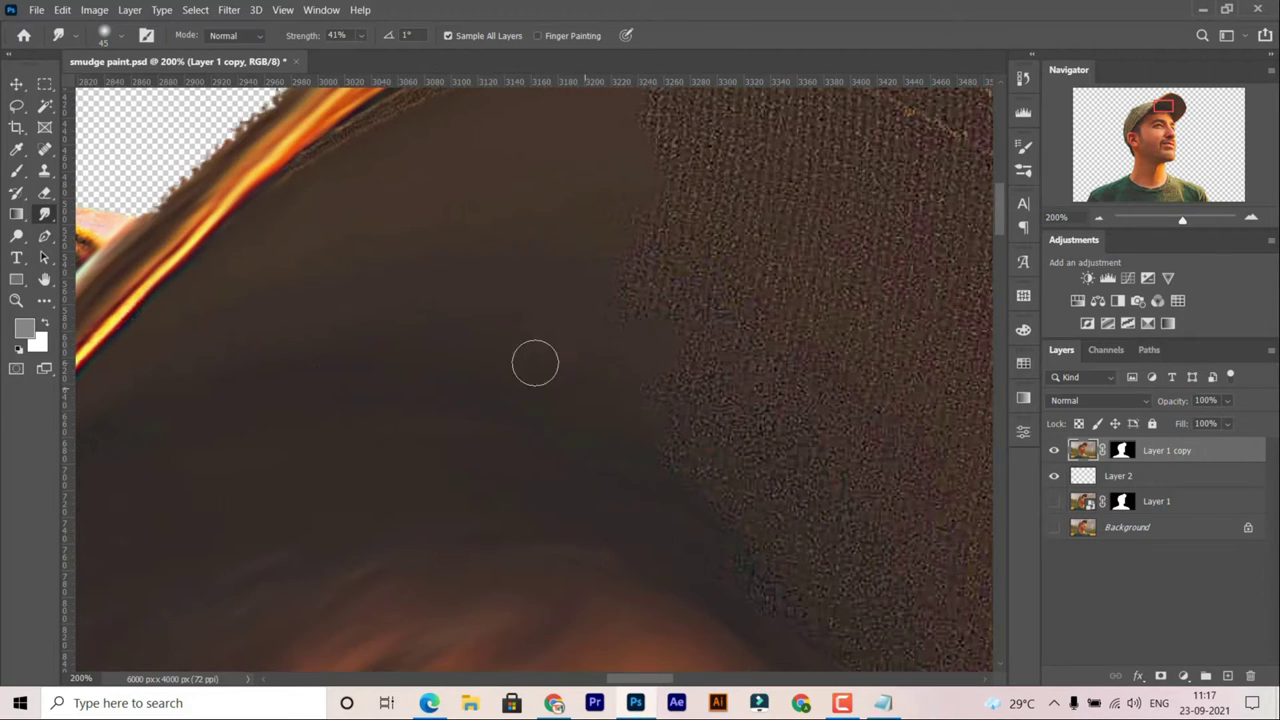
scroll(574, 397, right, 3)
scroll(656, 455, down, 2)
scroll(746, 534, down, 3)
scroll(746, 534, right, 3)
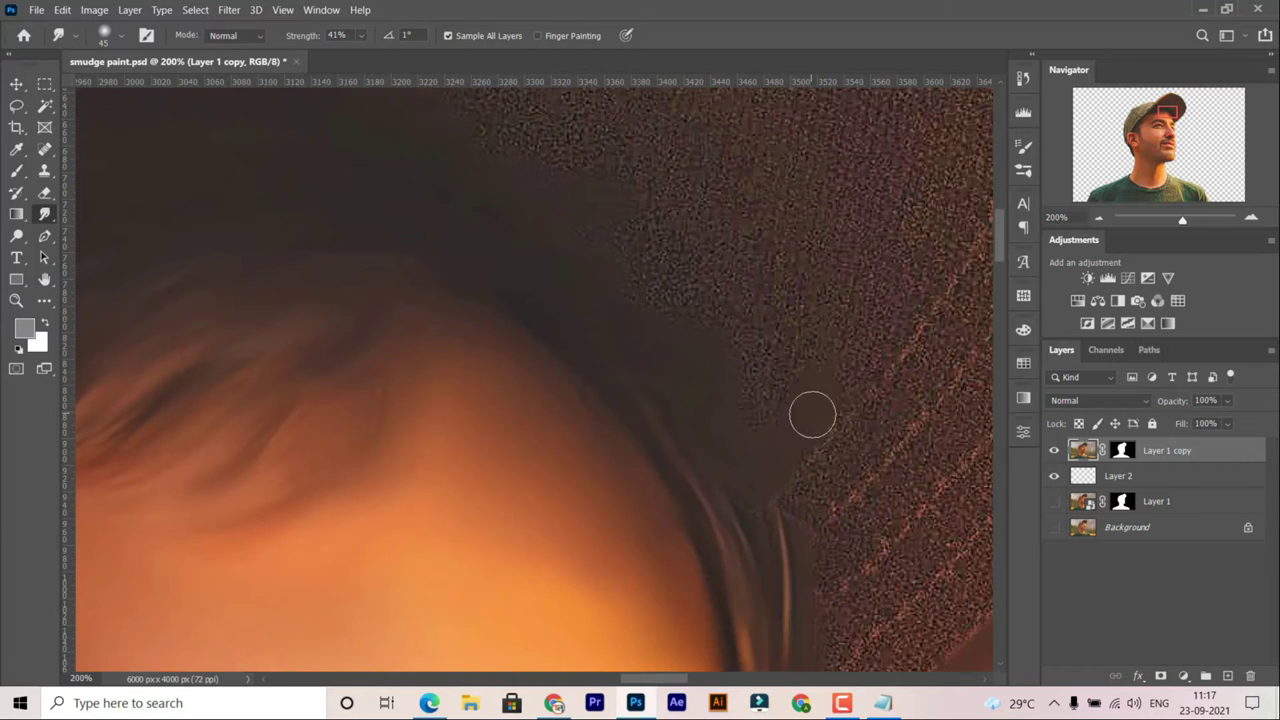
scroll(760, 380, up, 2)
key(bracketright)
key(bracketright)
key(bracketright)
scroll(654, 300, left, 3)
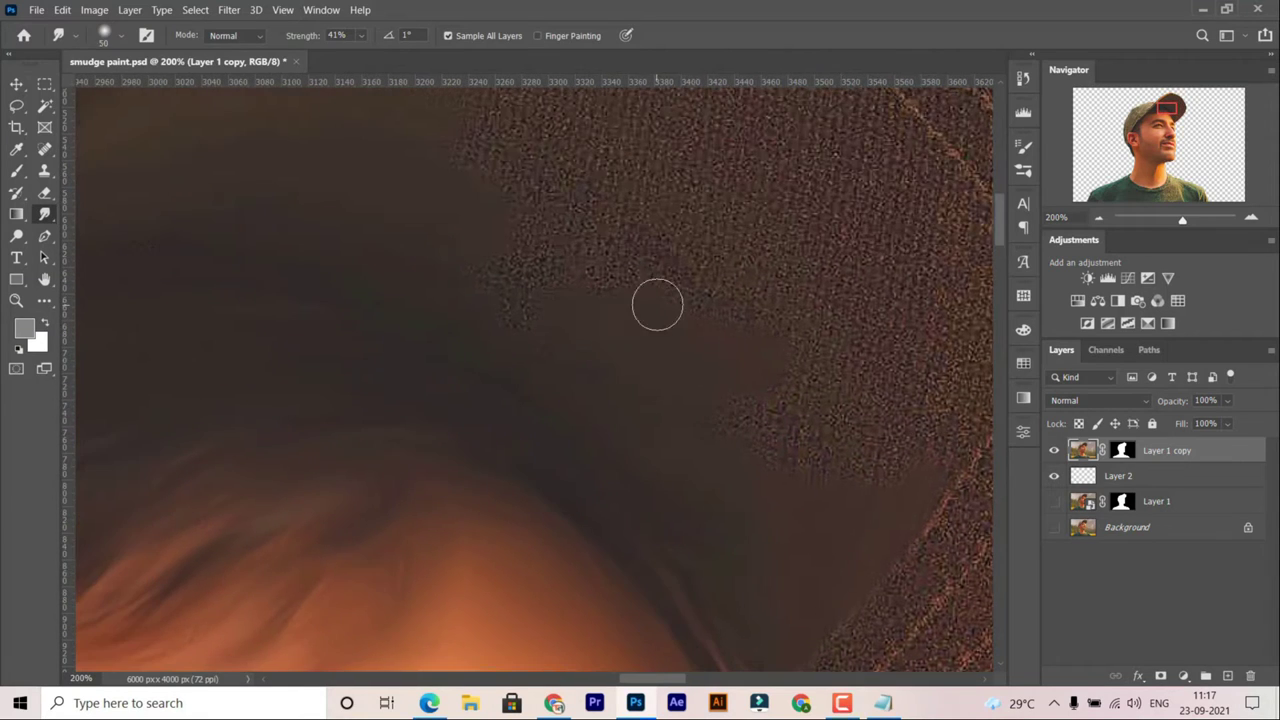
scroll(642, 356, up, 2)
scroll(642, 356, up, 1)
scroll(642, 356, right, 3)
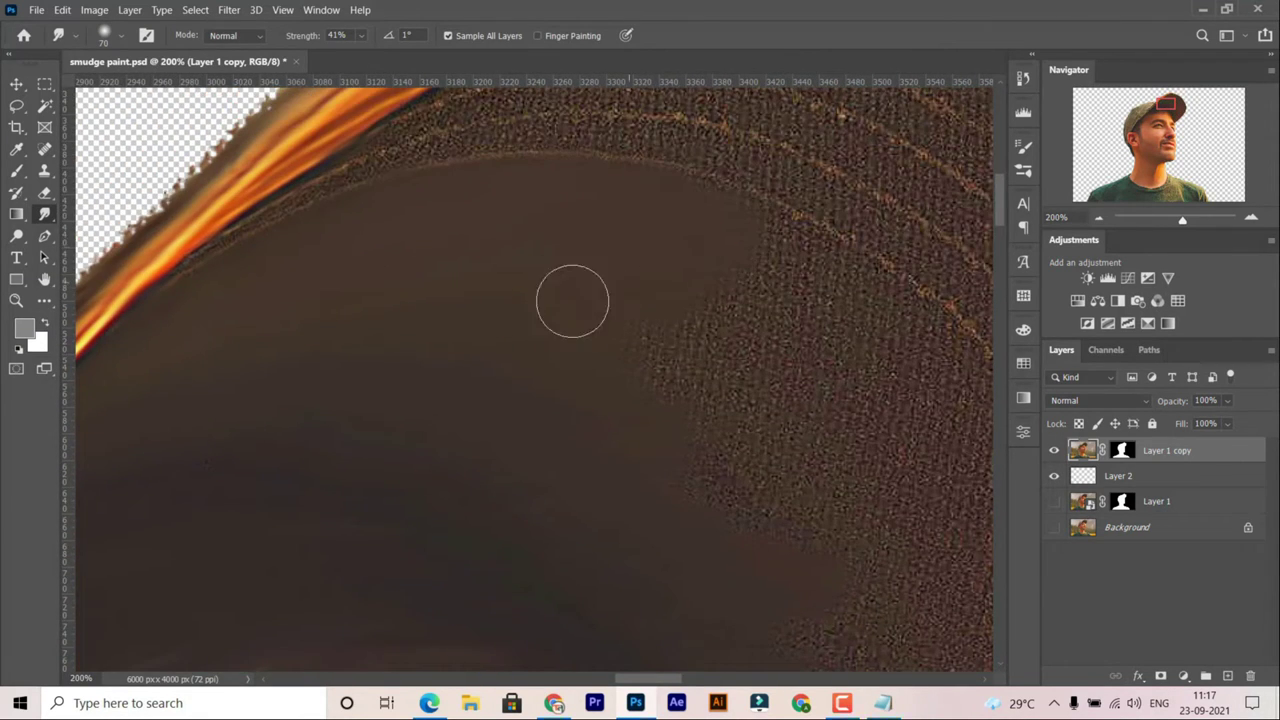
Smear more of the stitched under-brim texture smooth and save the painting.
drag(750, 260, 594, 323)
scroll(766, 266, down, 1)
scroll(857, 451, down, 1)
scroll(857, 451, right, 1)
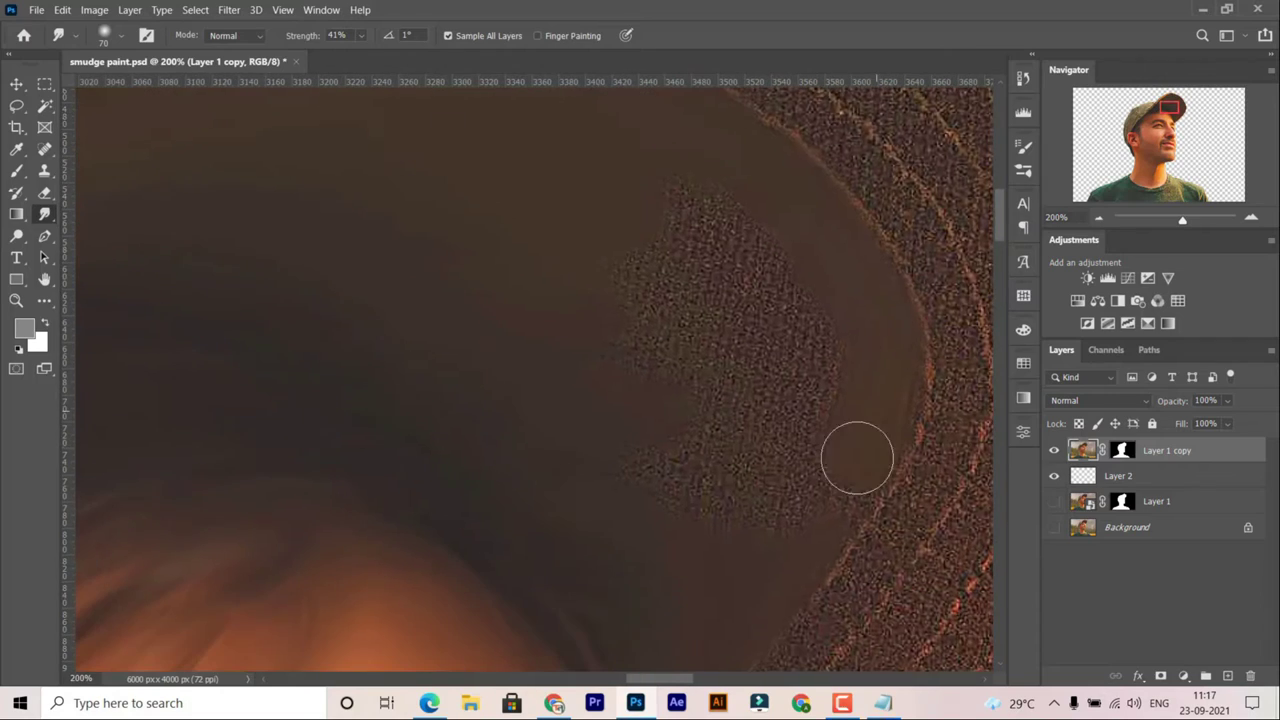
mouse_move(857, 451)
mouse_down()
mouse_move(752, 431)
mouse_move(646, 191)
mouse_move(729, 317)
mouse_up()
key(ctrl+s)
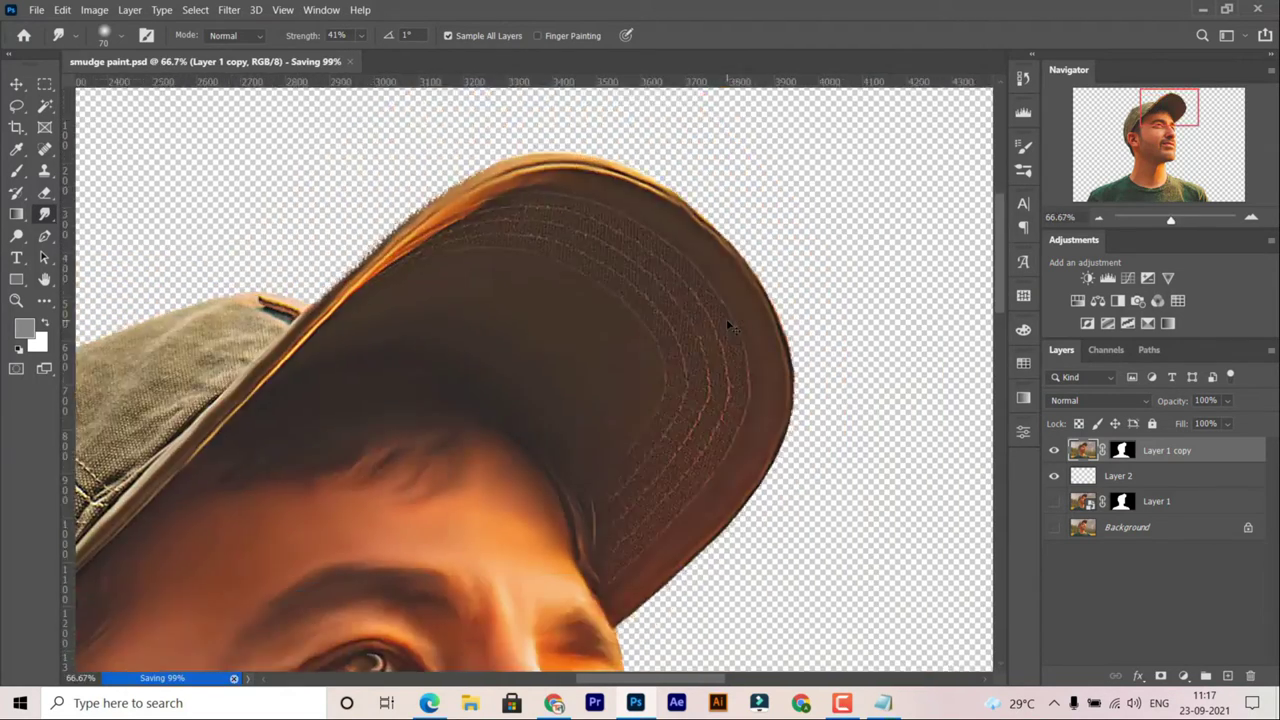
Blend the dark brim edge into the surrounding brown paint.
scroll(417, 414, up, 1)
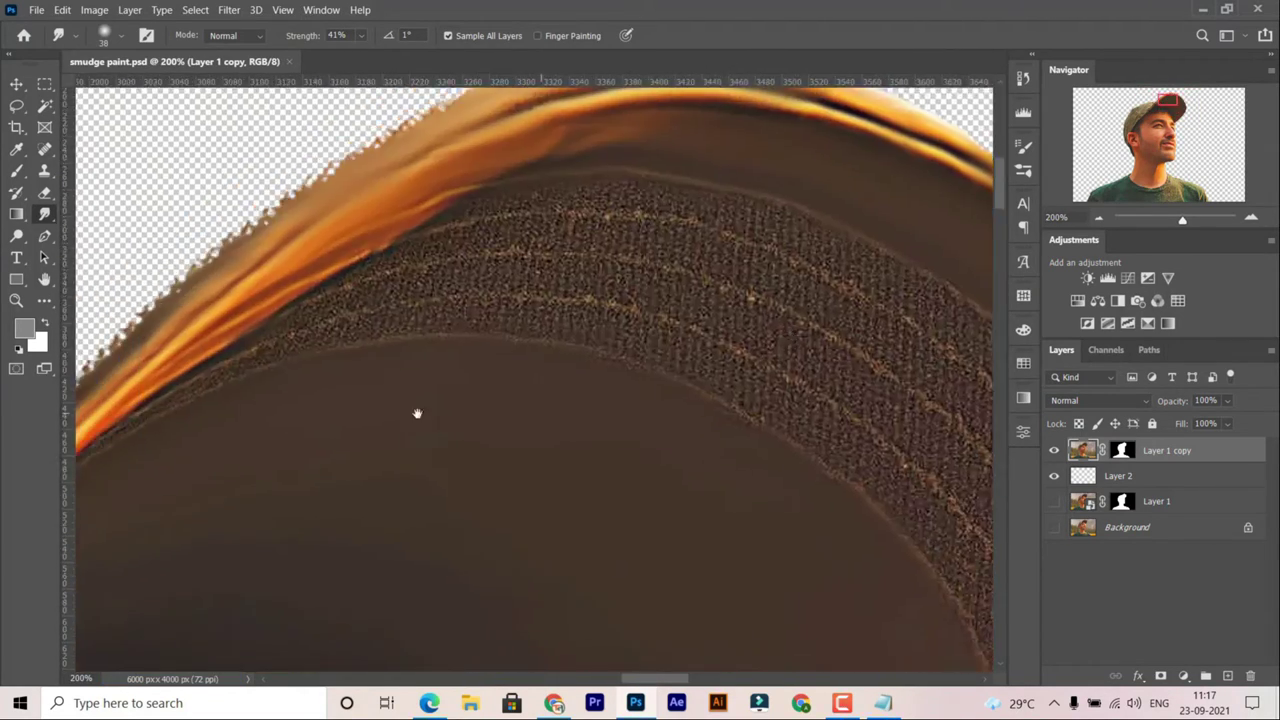
scroll(677, 343, up, 1)
scroll(550, 360, up, 1)
drag(347, 418, 381, 438)
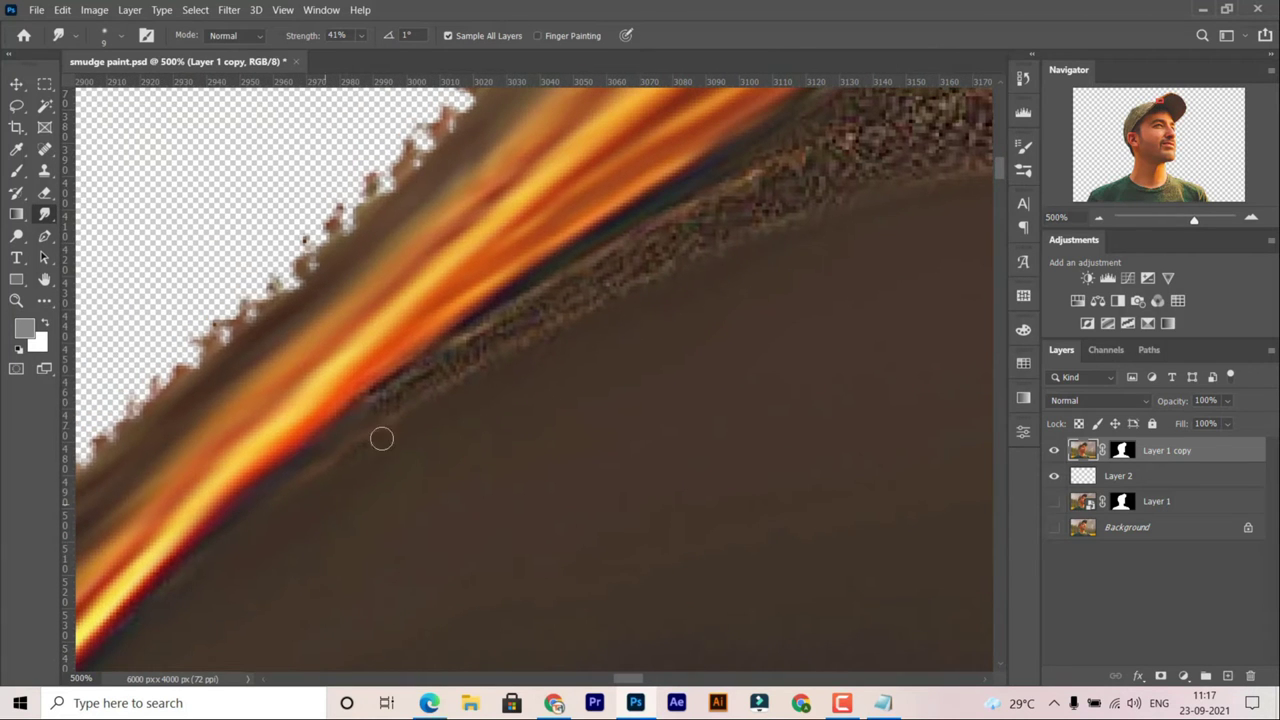
scroll(694, 228, down, 2)
scroll(650, 242, right, 3)
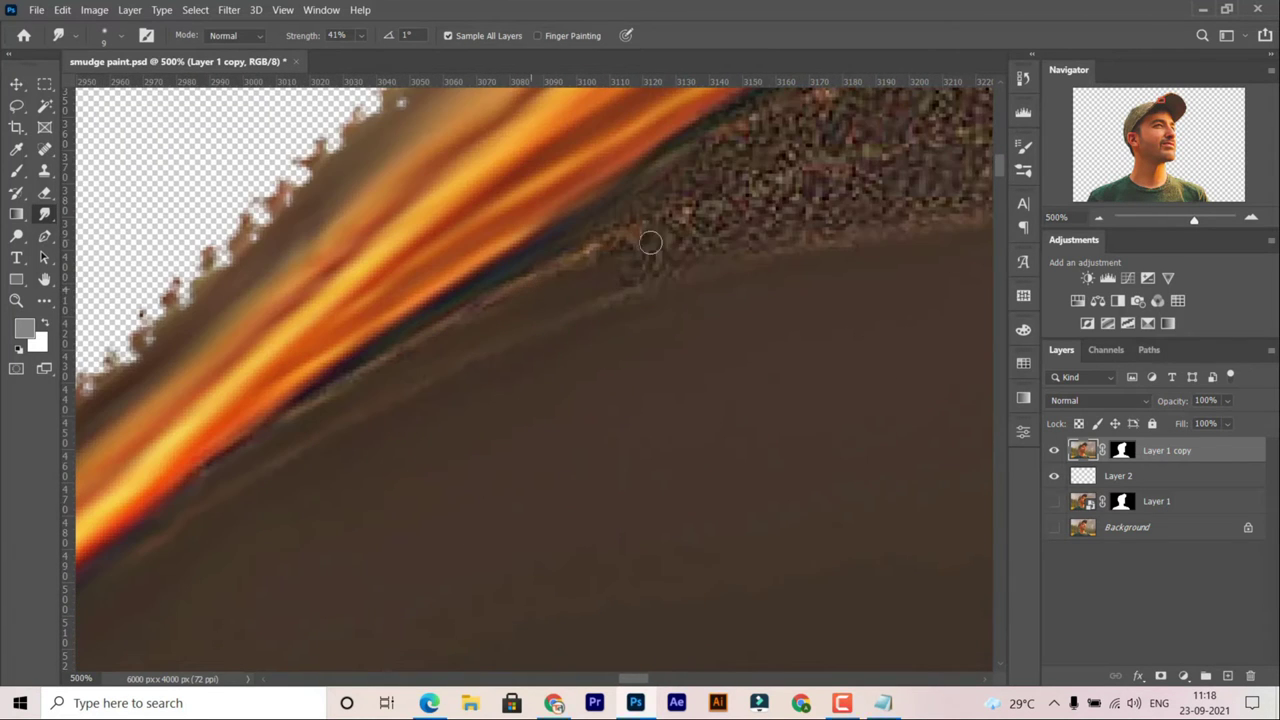
scroll(529, 271, right, 3)
scroll(771, 271, right, 3)
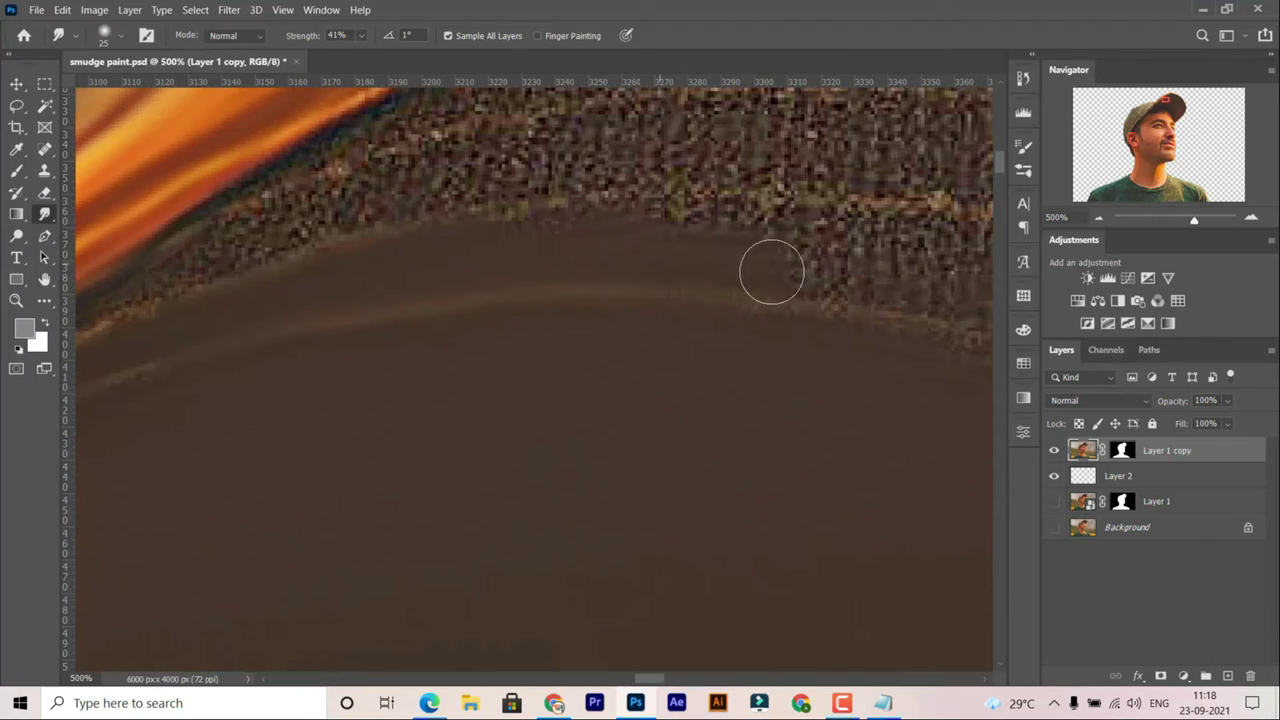
scroll(658, 295, right, 3)
scroll(658, 295, down, 1)
scroll(566, 280, right, 2)
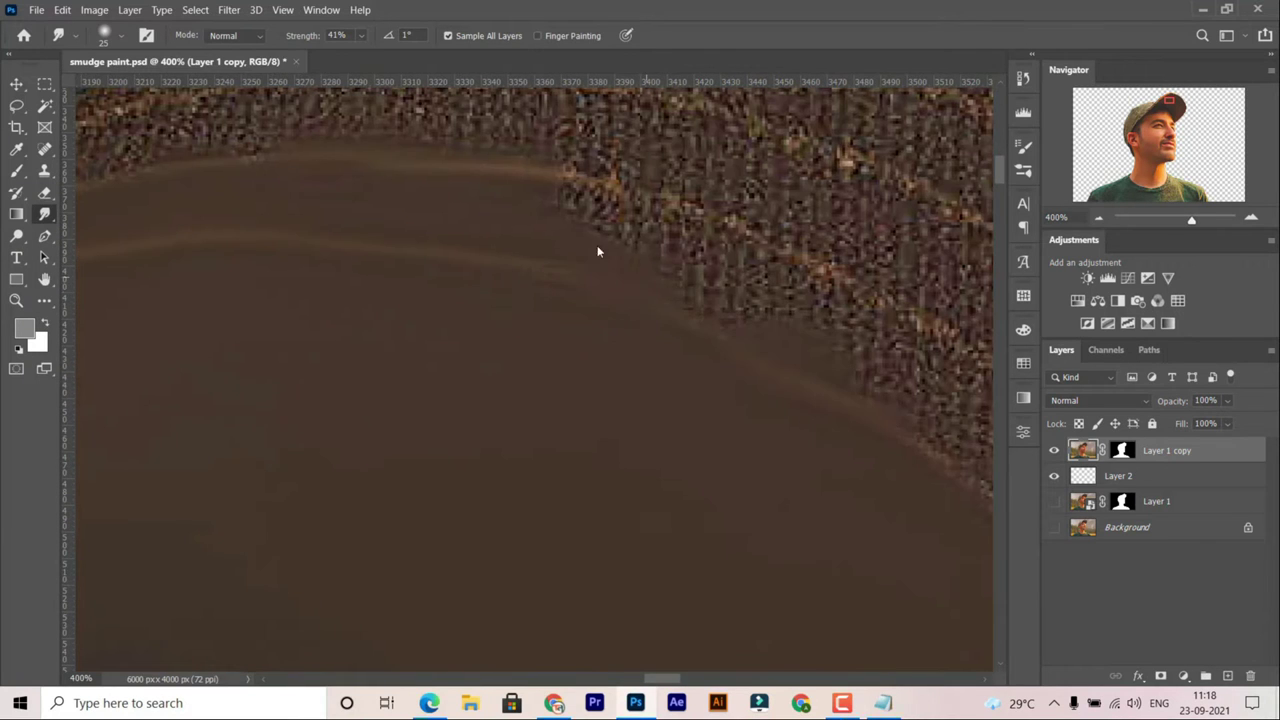
scroll(829, 310, down, 2)
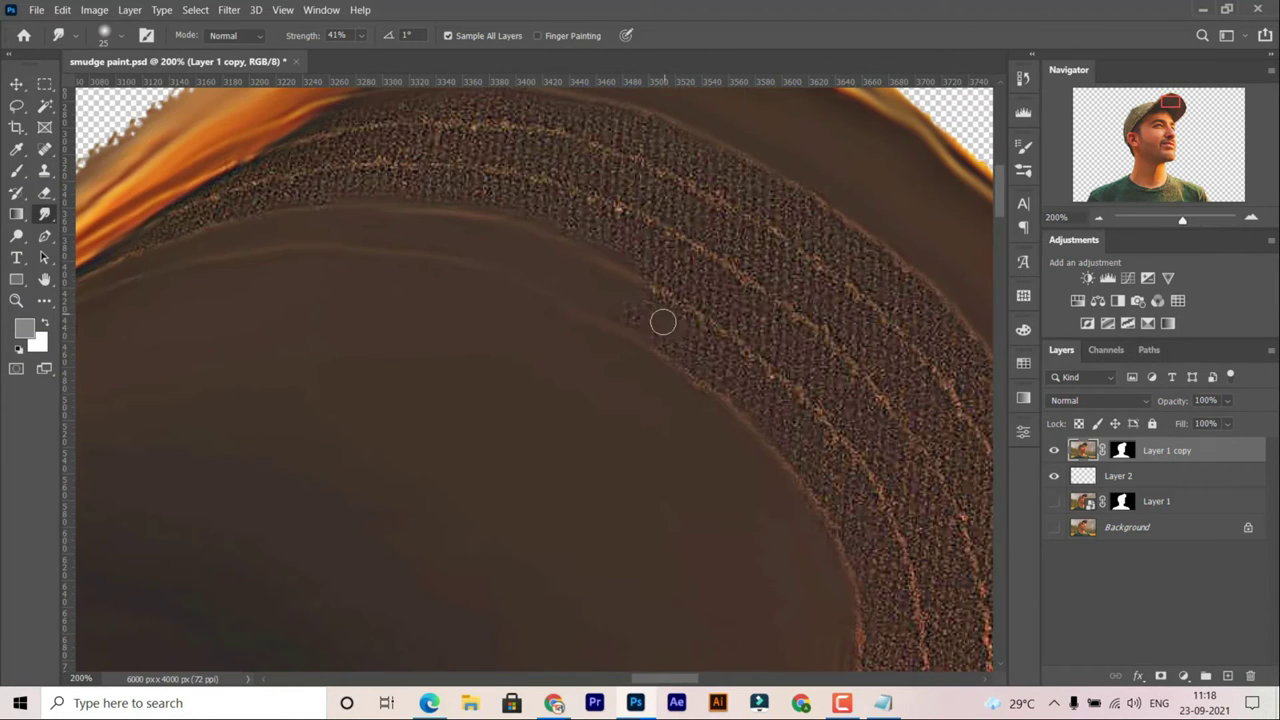
Smooth the cap edge toward the lower right with several short strokes.
drag(726, 377, 843, 466)
scroll(794, 394, down, 2)
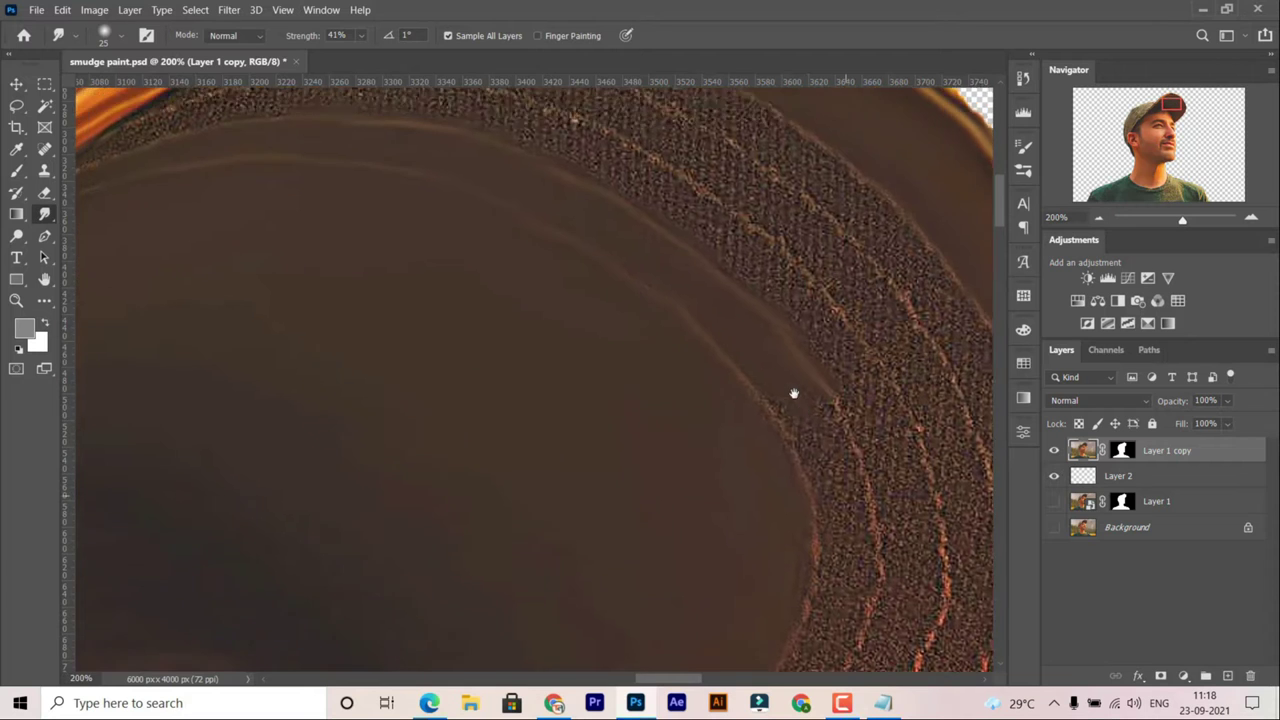
drag(794, 394, 757, 386)
scroll(796, 439, down, 2)
mouse_move(796, 439)
mouse_down()
mouse_move(753, 438)
mouse_move(812, 367)
mouse_up()
scroll(755, 439, down, 2)
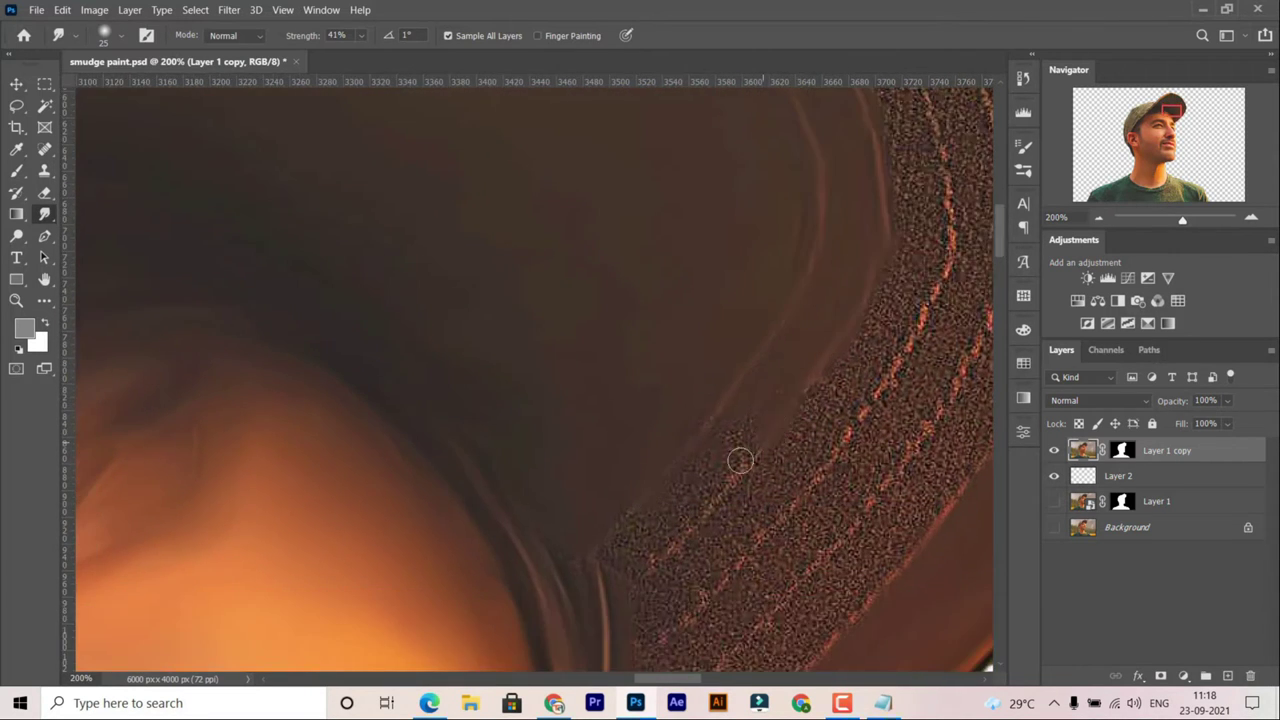
Enlarge the smudge brush to size 35 and smear the edge of the textured band.
drag(773, 348, 677, 290)
key(bracketright)
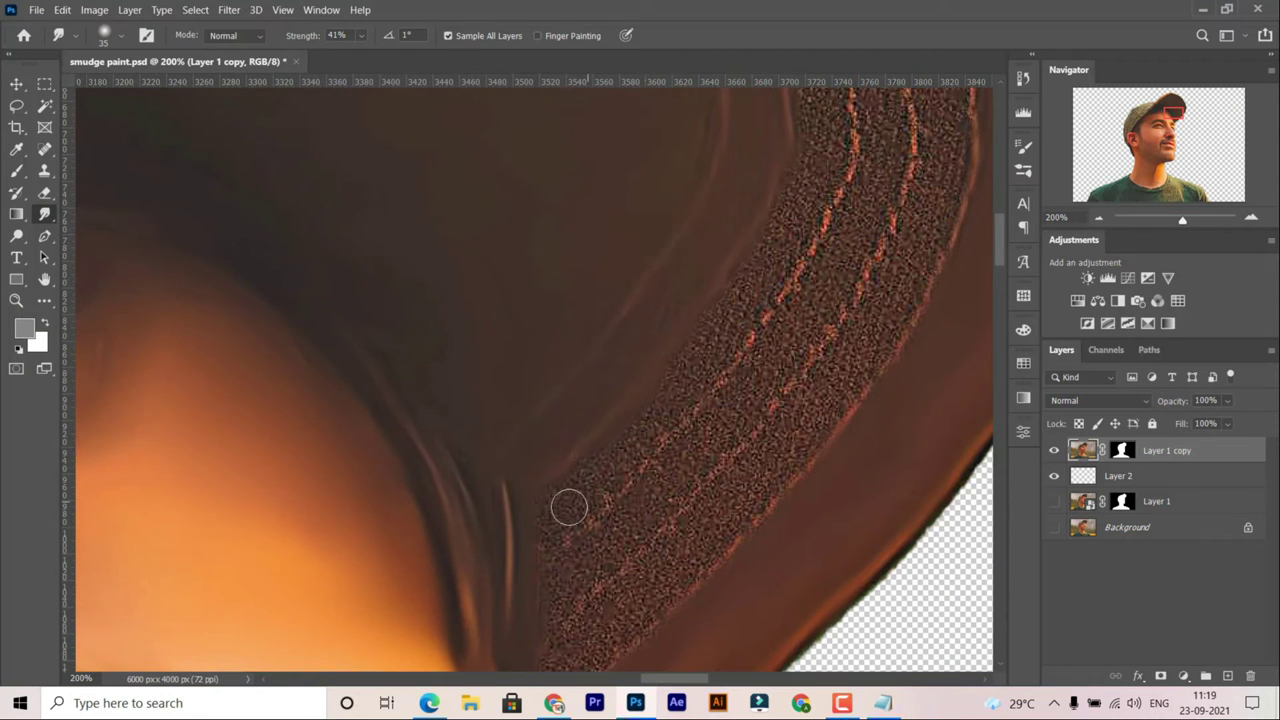
drag(571, 508, 640, 422)
scroll(695, 386, up, 2)
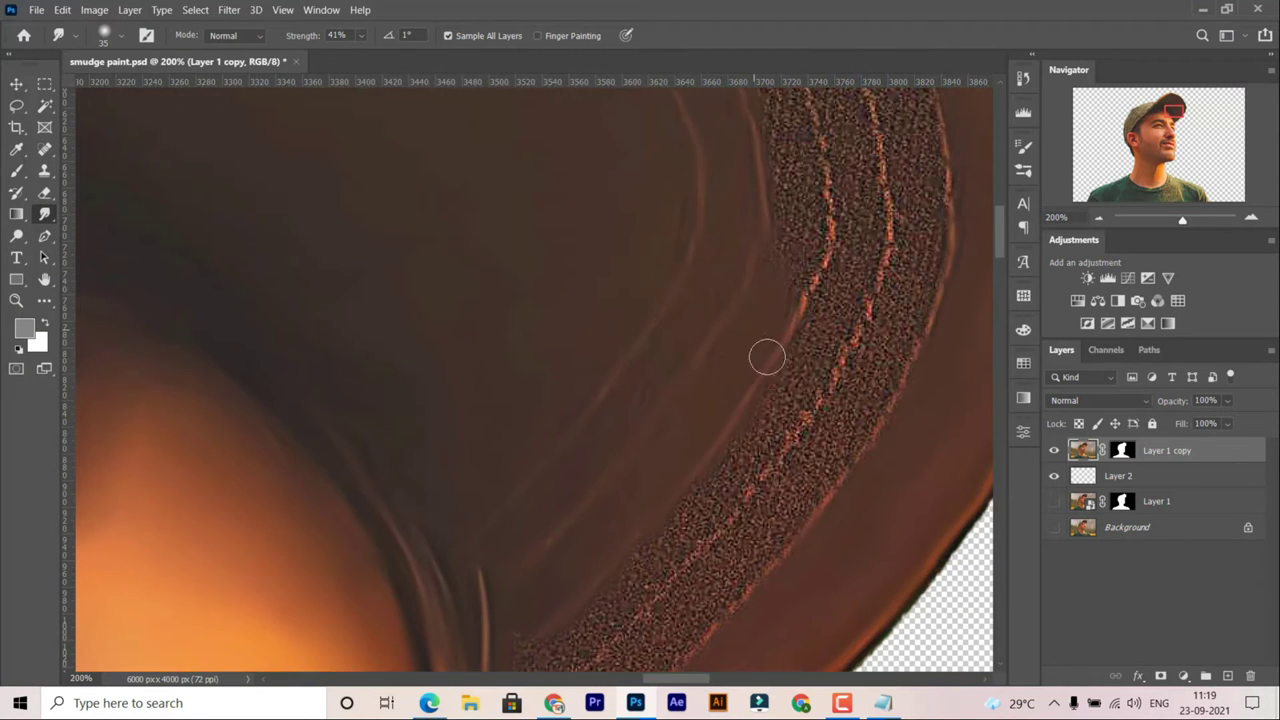
scroll(767, 357, up, 5)
scroll(783, 394, up, 3)
scroll(766, 303, up, 2)
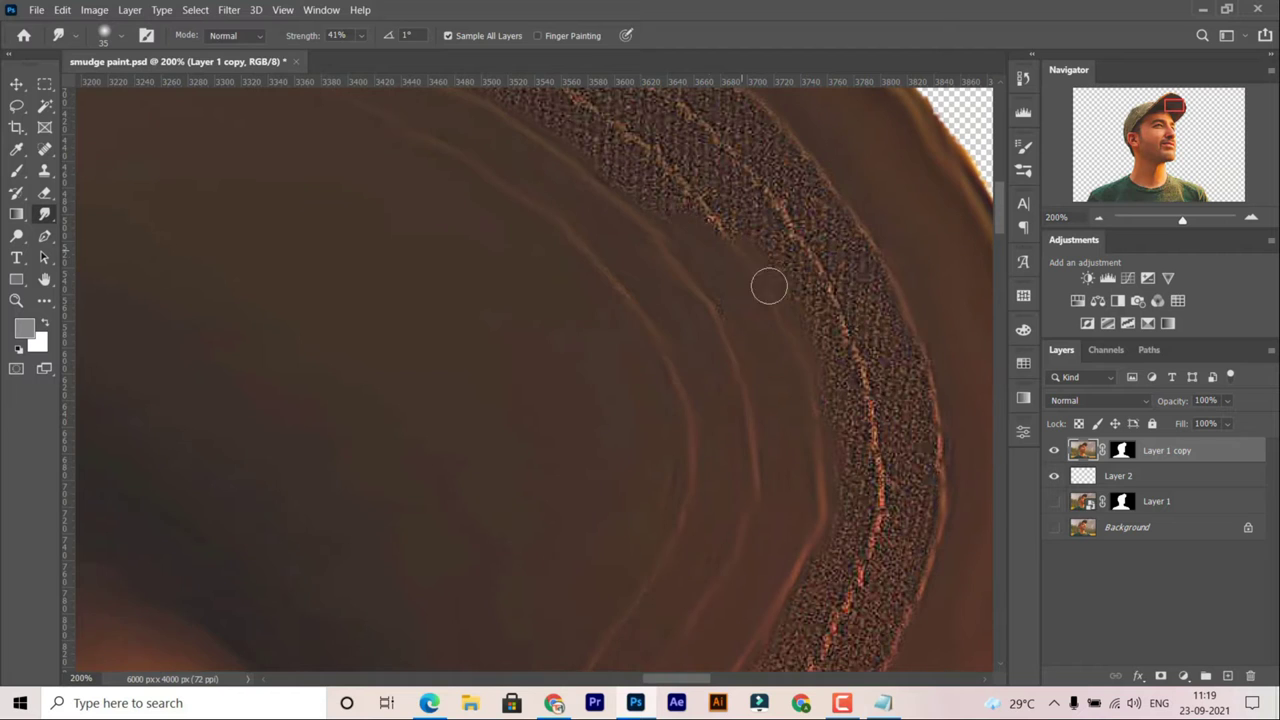
scroll(769, 287, up, 3)
scroll(786, 257, left, 4)
scroll(450, 190, up, 2)
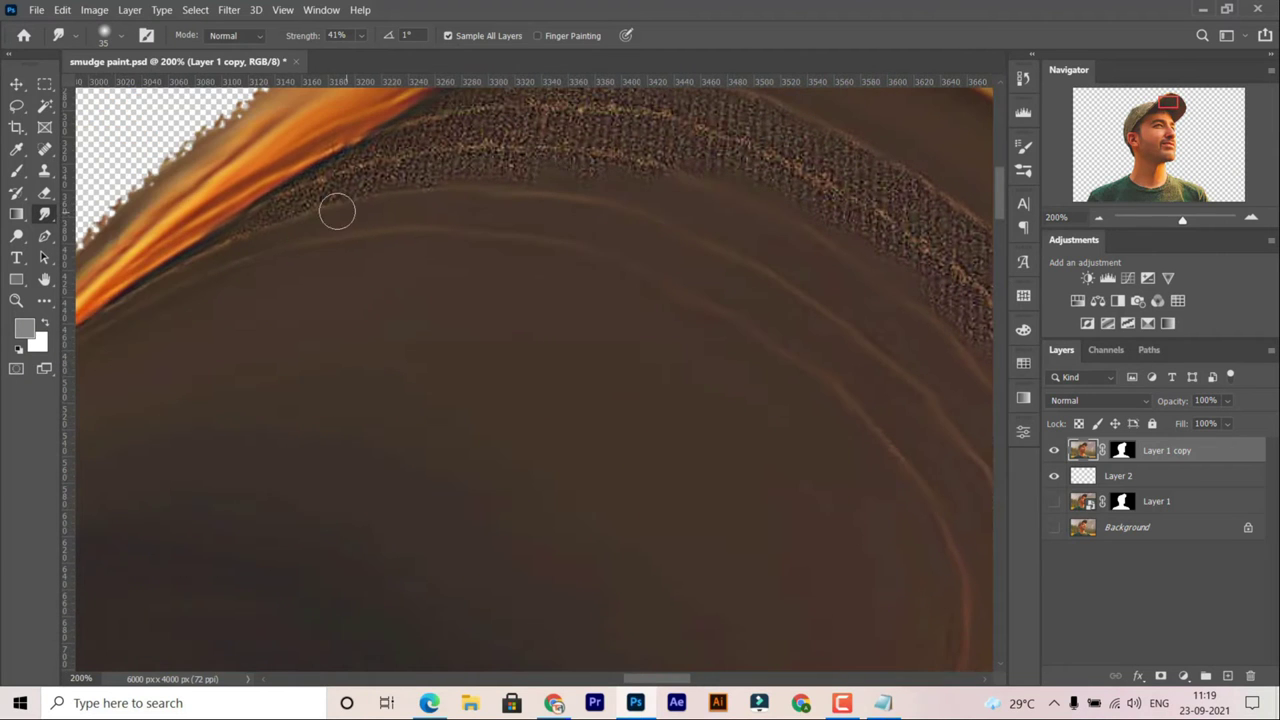
scroll(200, 309, up, 2)
scroll(322, 249, up, 2)
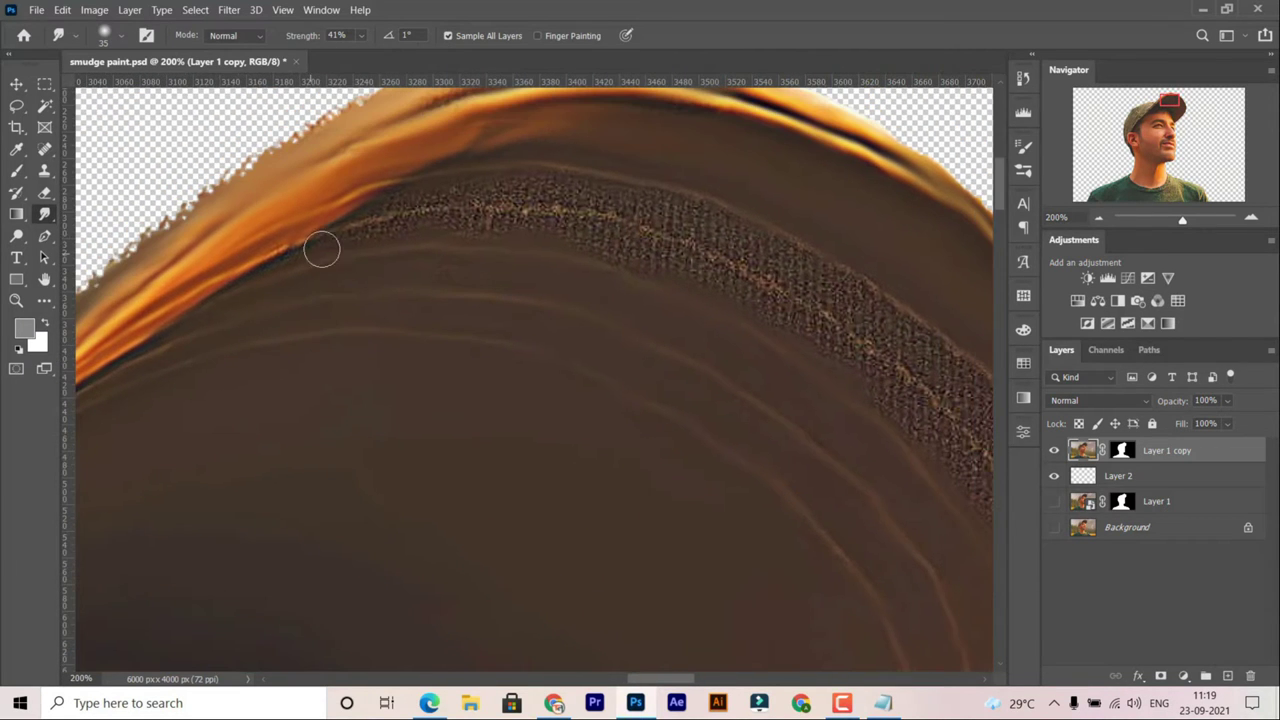
Smooth away the left part of the textured band.
mouse_move(383, 231)
mouse_down()
mouse_move(500, 277)
mouse_move(608, 233)
mouse_up()
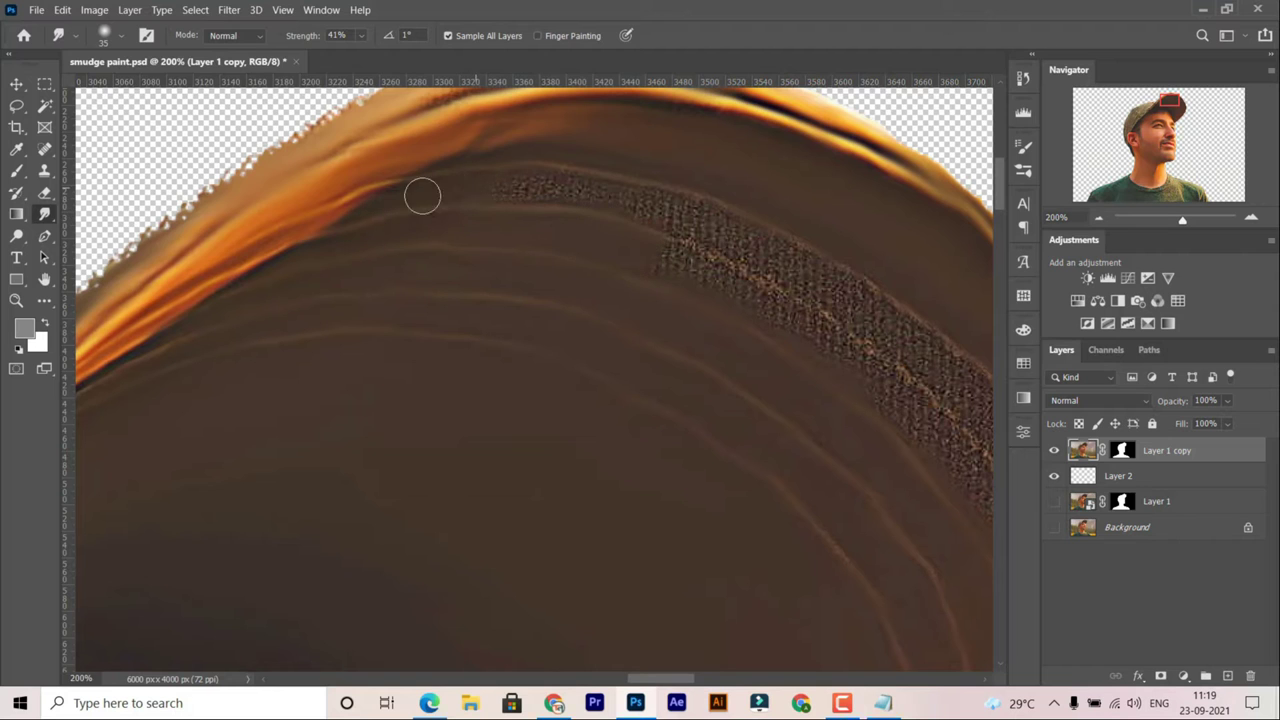
scroll(314, 234, right, 4)
scroll(314, 234, up, 2)
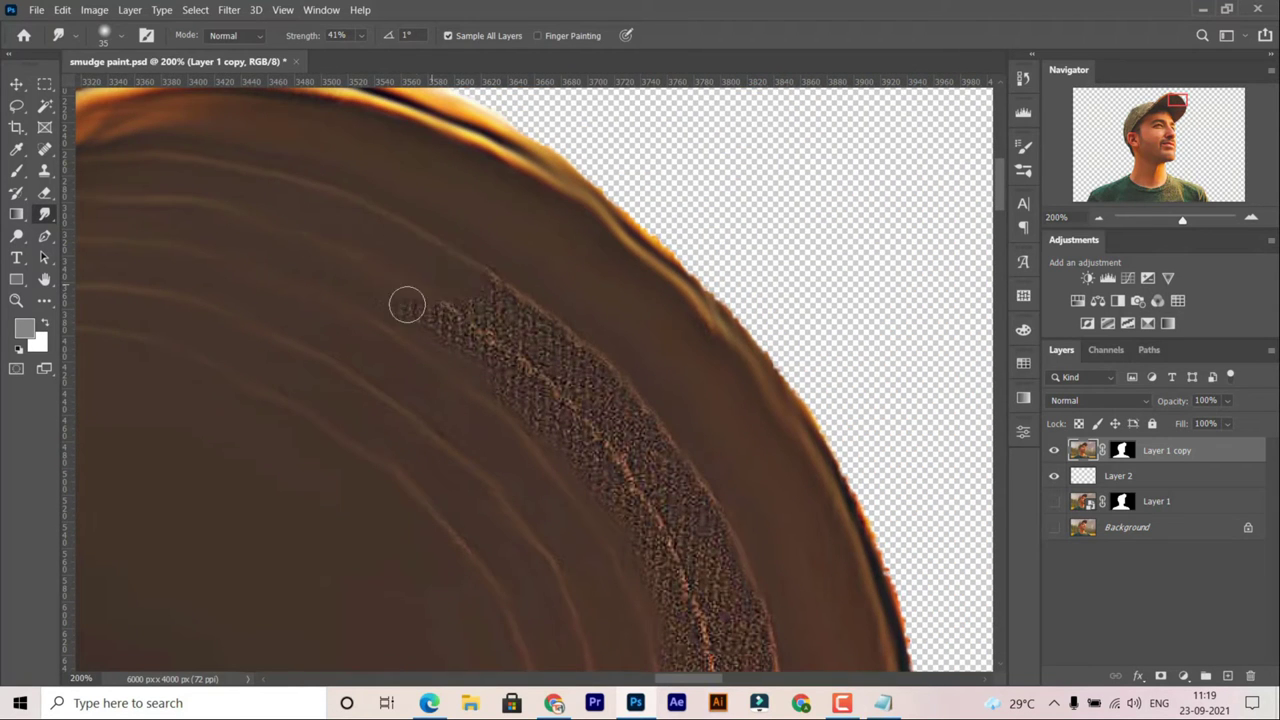
scroll(503, 357, down, 1)
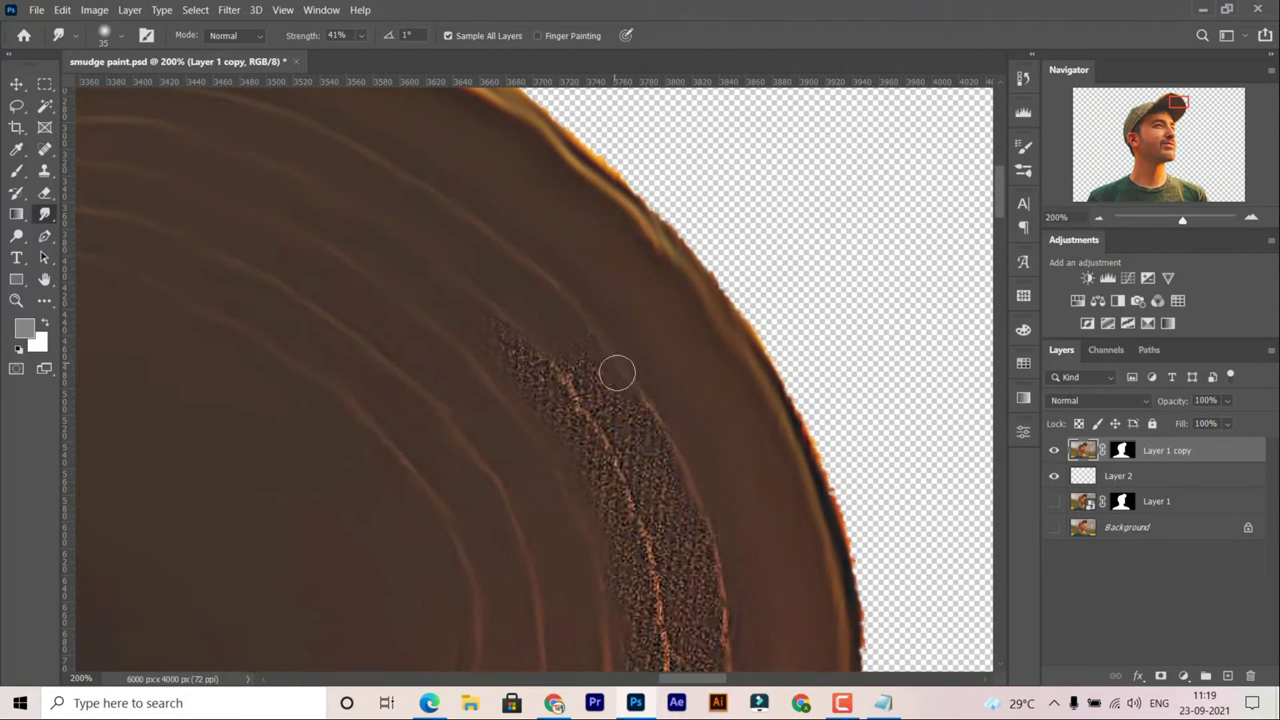
scroll(600, 430, right, 2)
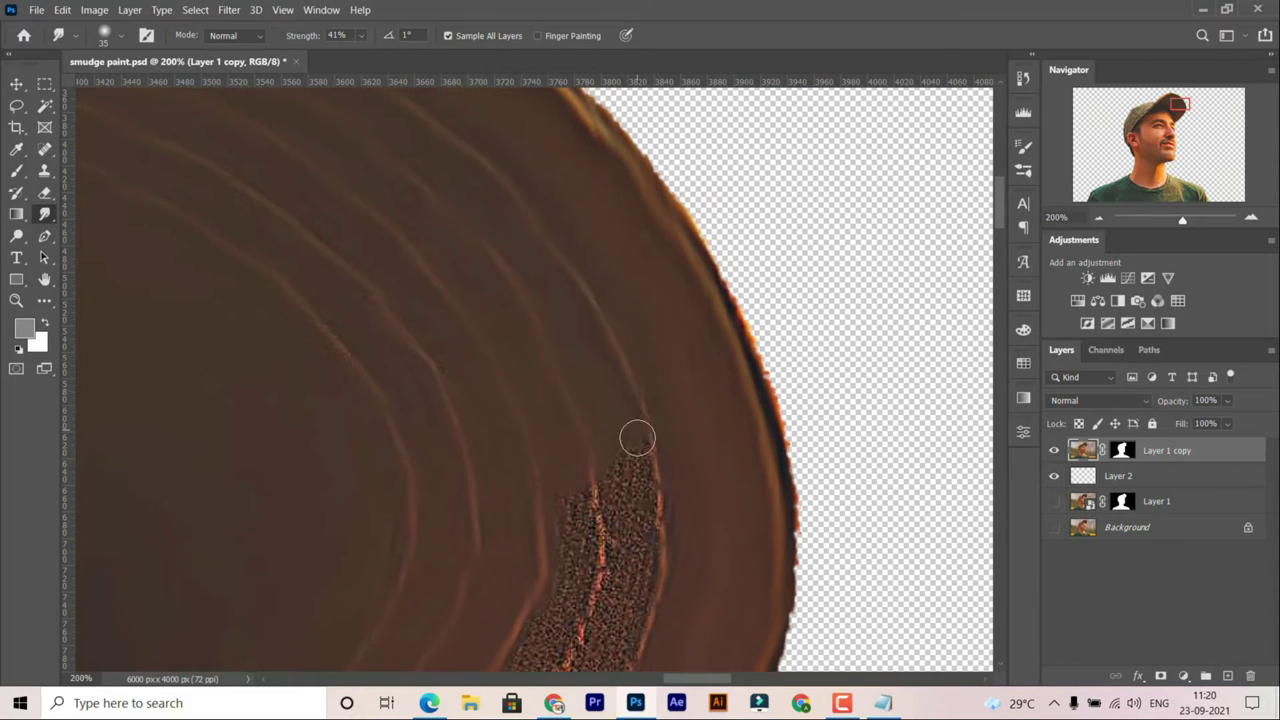
scroll(625, 450, up, 2)
scroll(600, 450, down, 2)
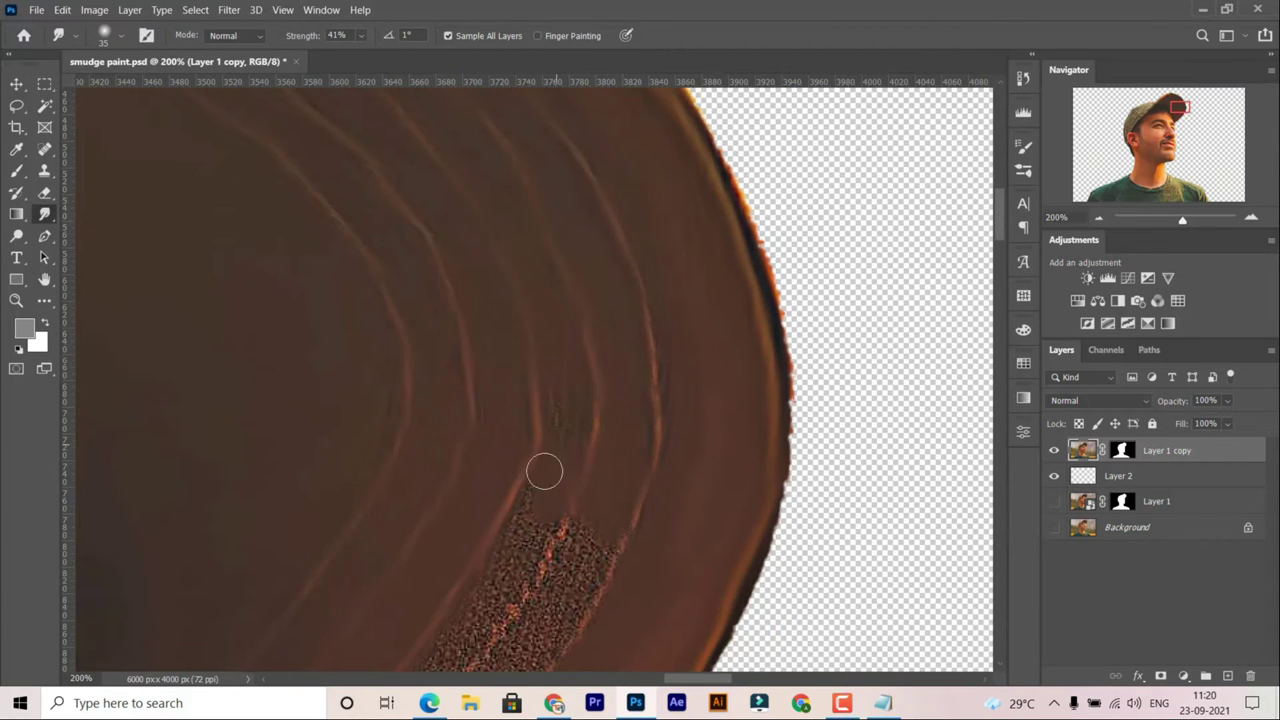
Smudge away most of the remaining noisy band, then zoom out to review the cap.
scroll(560, 440, left, 1)
scroll(630, 340, left, 1)
scroll(675, 400, down, 2)
scroll(680, 398, left, 1)
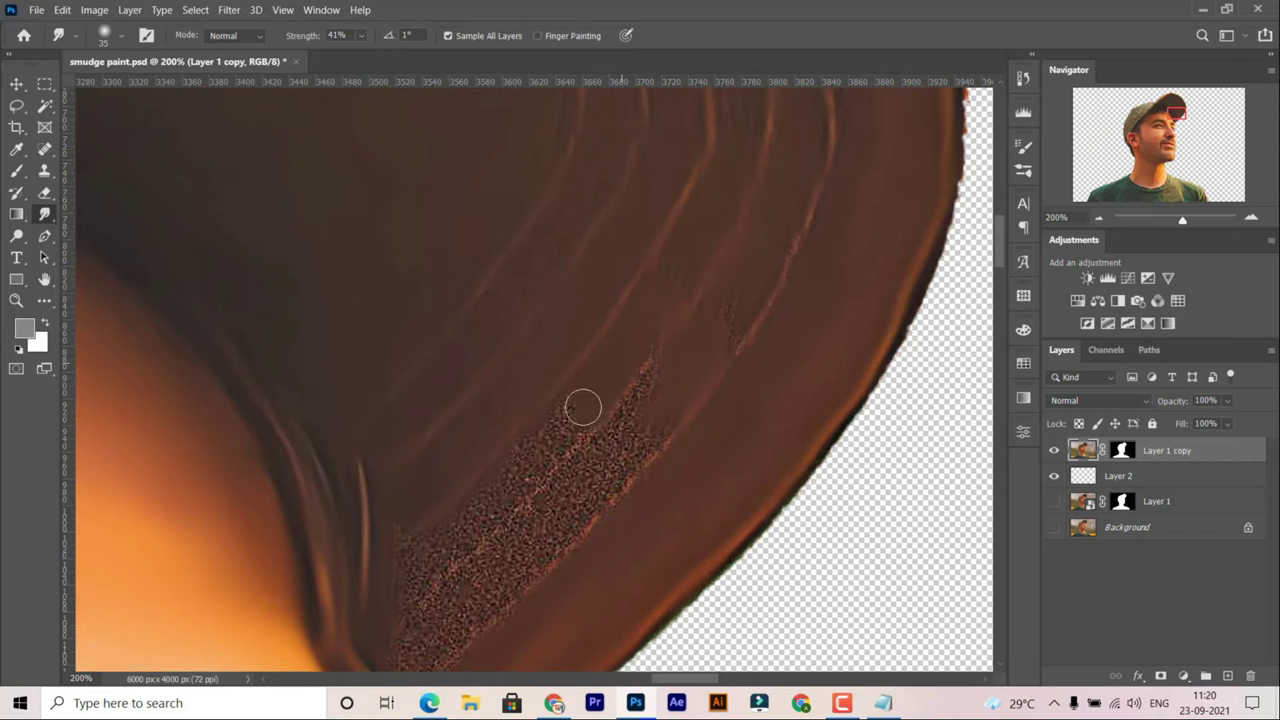
scroll(565, 425, down, 2)
scroll(555, 440, left, 1)
mouse_move(460, 550)
mouse_down()
mouse_move(660, 389)
mouse_move(565, 415)
mouse_up()
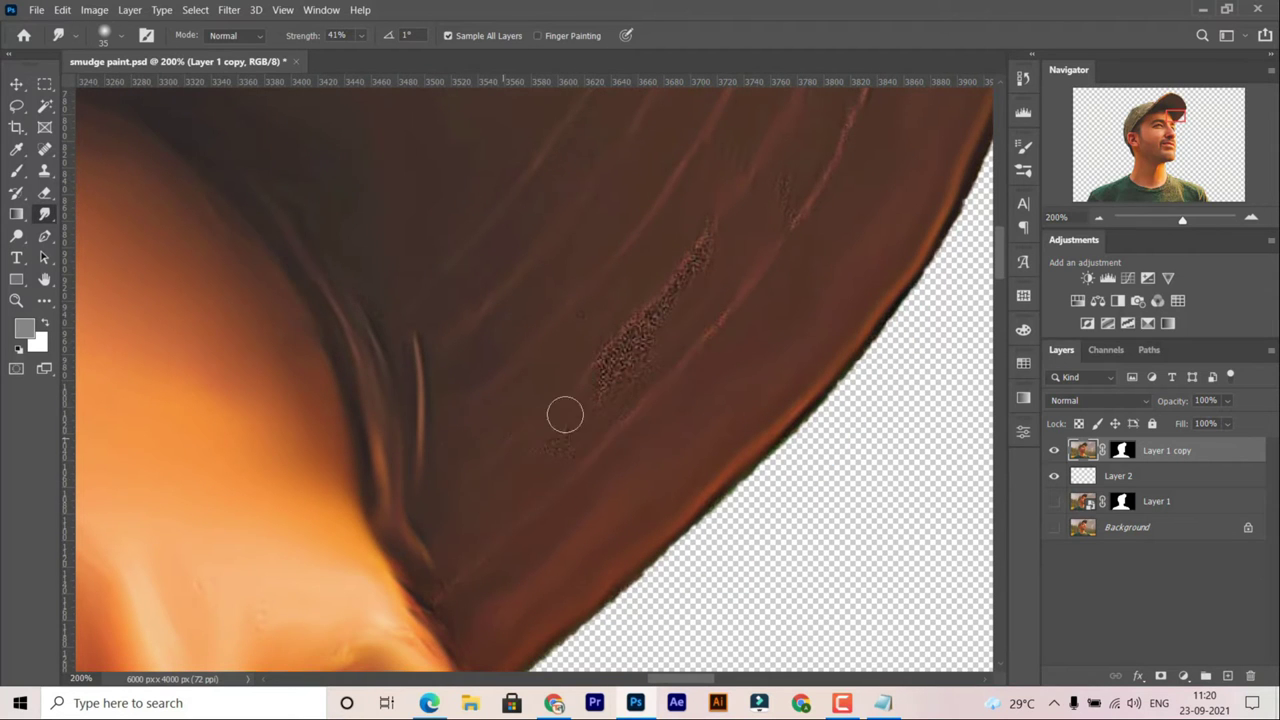
key(ctrl+minus)
key(ctrl+minus)
key(ctrl+minus)
key(ctrl+minus)
key(ctrl+minus)
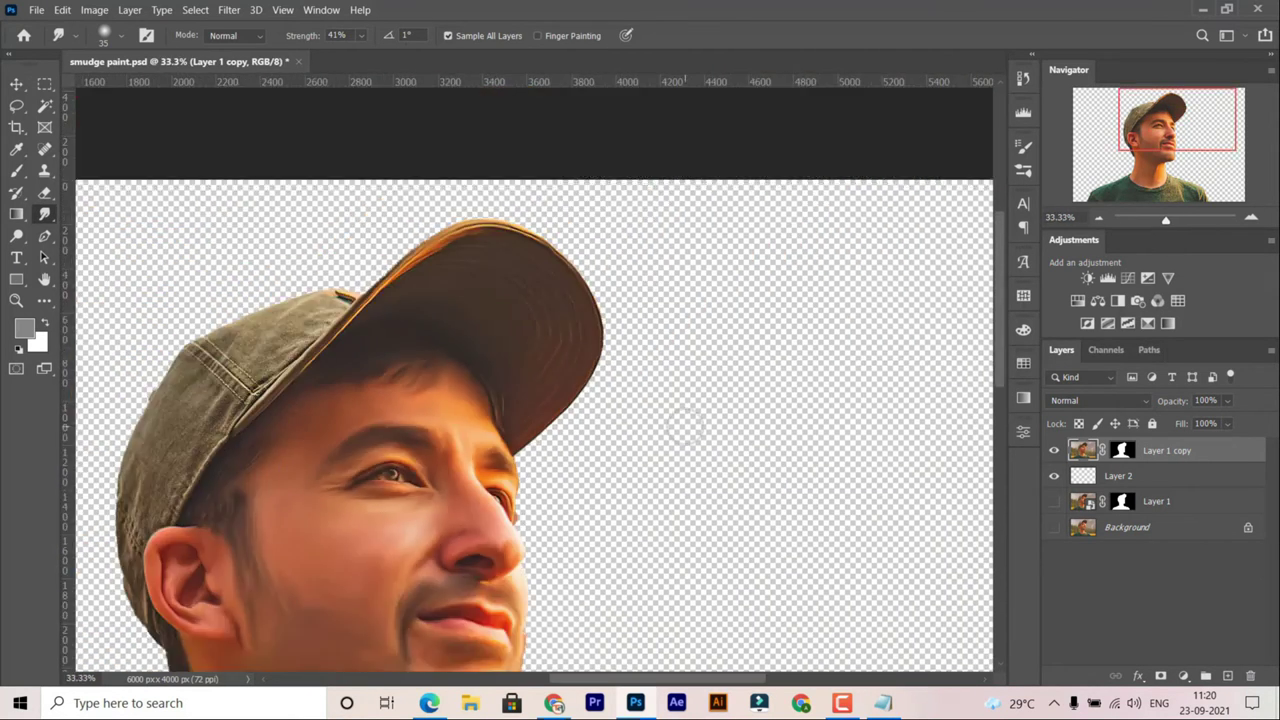
key(ctrl+minus)
Save the file and re-target Layer 1 copy's image pixels for smudging.
key(ctrl+s)
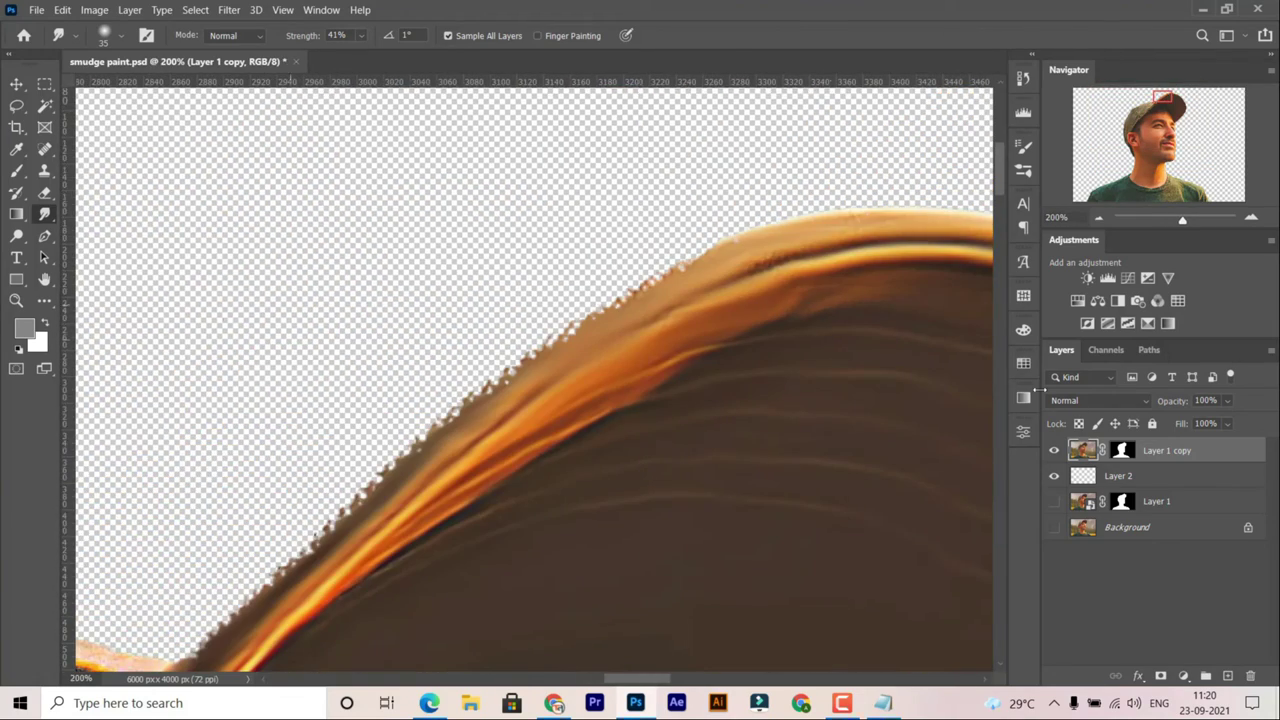
click(1122, 450)
right_click(16, 170)
click(100, 176)
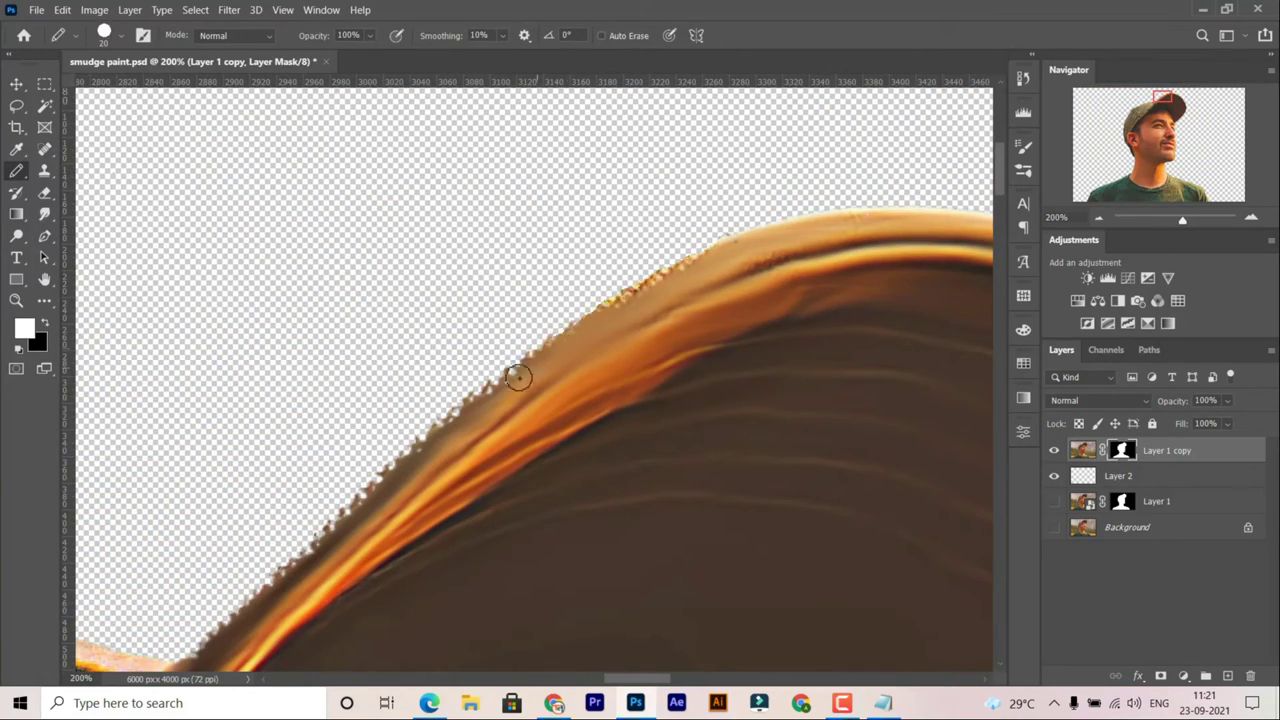
key(ctrl+2)
click(44, 214)
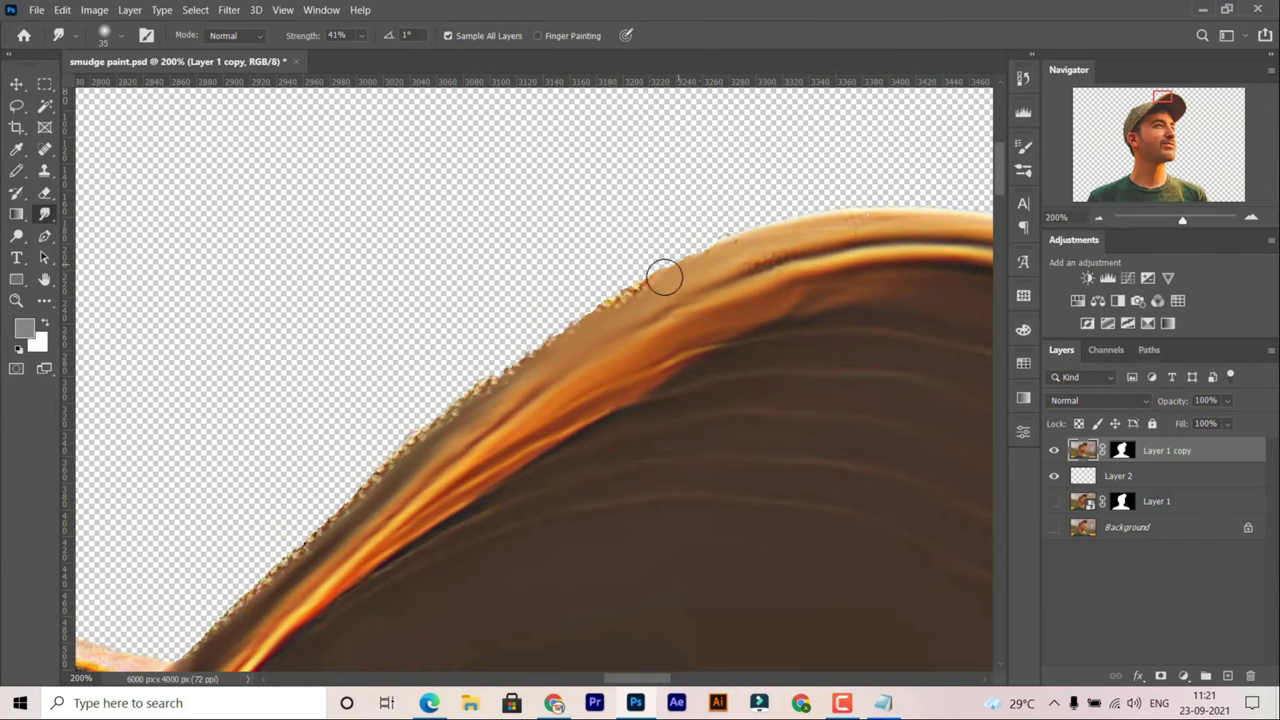
Pan to the woven cap fabric above the brim at 200% zoom.
scroll(508, 380, left, 5)
scroll(690, 330, left, 3)
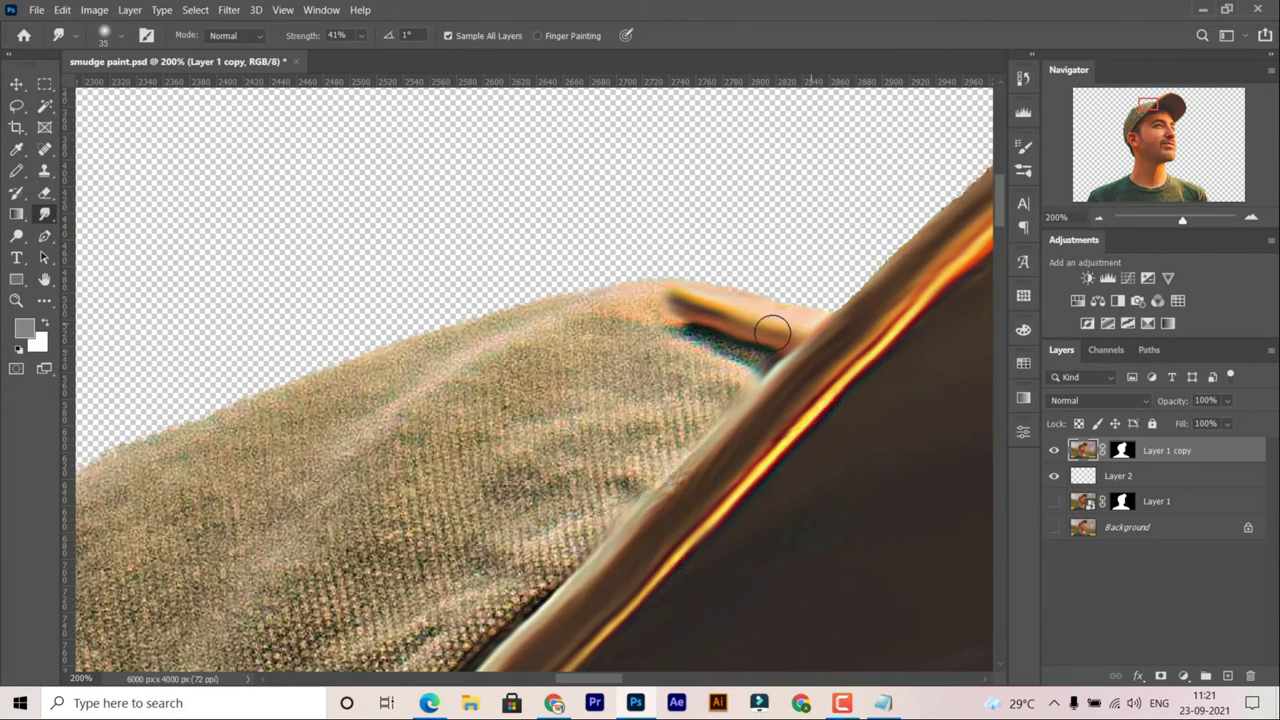
scroll(737, 363, left, 1)
scroll(645, 343, up, 1)
Smudge the woven cap fabric along the brim edge, enlarging the brush with ].
mouse_move(695, 392)
mouse_down()
mouse_move(706, 474)
mouse_move(560, 357)
mouse_move(425, 377)
mouse_up()
key(bracketright)
mouse_move(575, 470)
mouse_down()
mouse_move(651, 386)
mouse_move(409, 406)
mouse_move(686, 394)
mouse_up()
drag(599, 440, 629, 340)
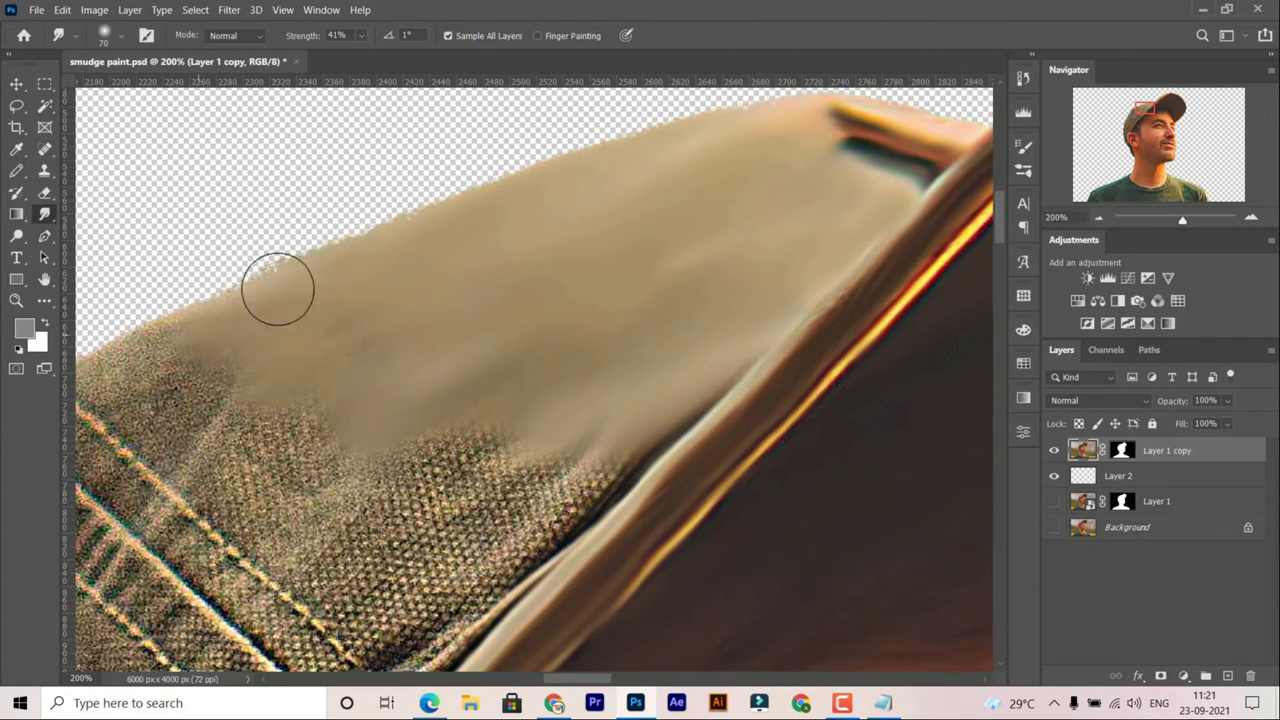
mouse_move(277, 286)
mouse_down()
mouse_move(617, 417)
mouse_move(569, 447)
mouse_up()
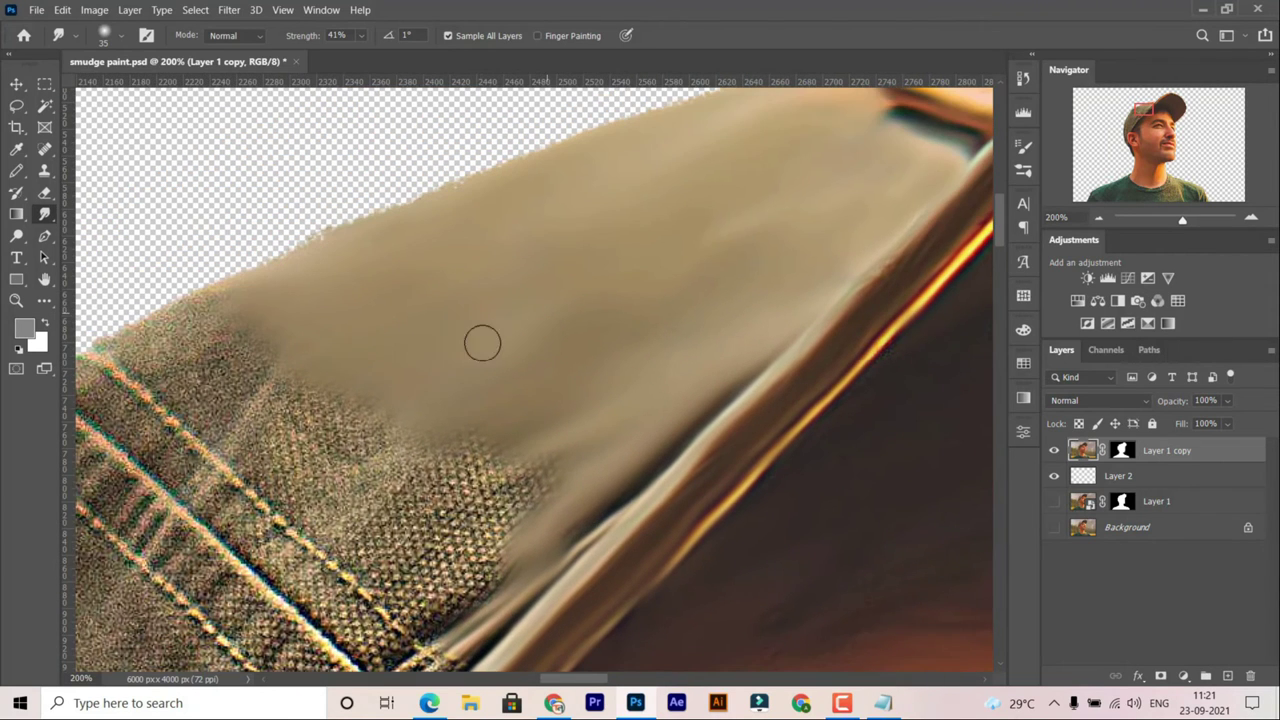
mouse_move(483, 340)
mouse_down()
mouse_move(557, 480)
mouse_move(485, 560)
mouse_move(580, 523)
mouse_up()
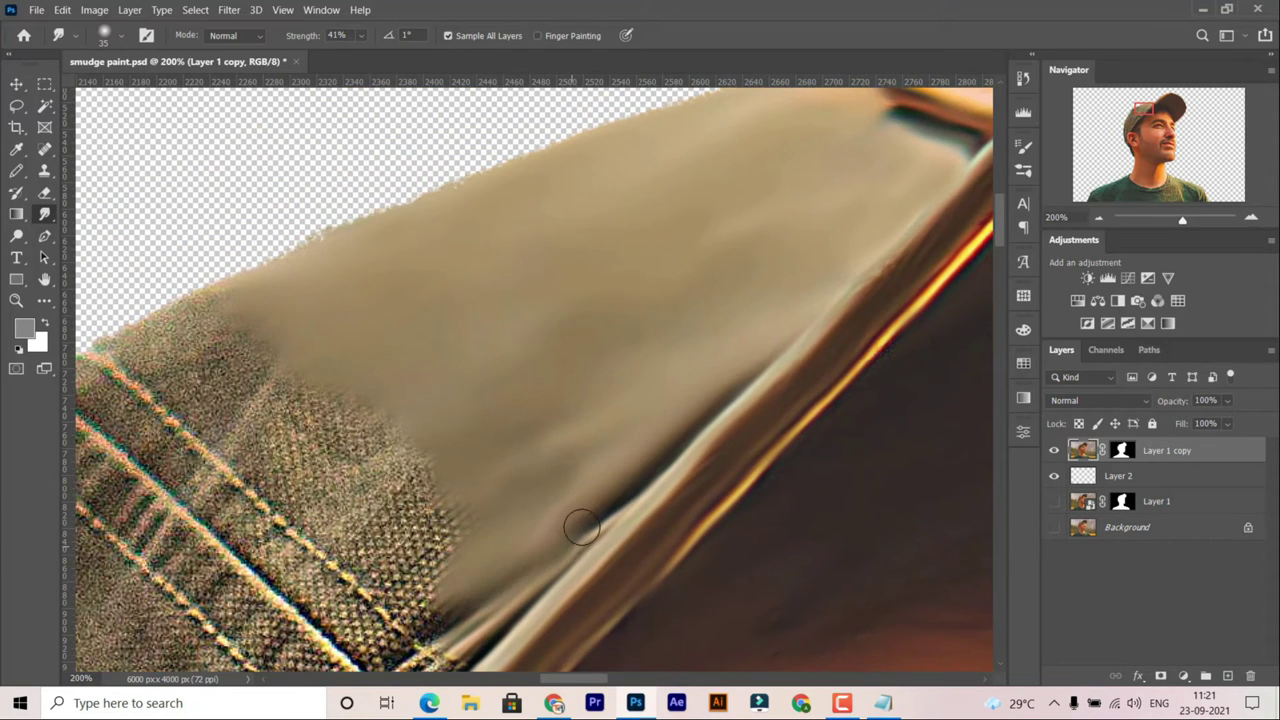
drag(247, 277, 343, 252)
mouse_move(198, 319)
mouse_down()
mouse_move(343, 349)
mouse_move(479, 439)
mouse_up()
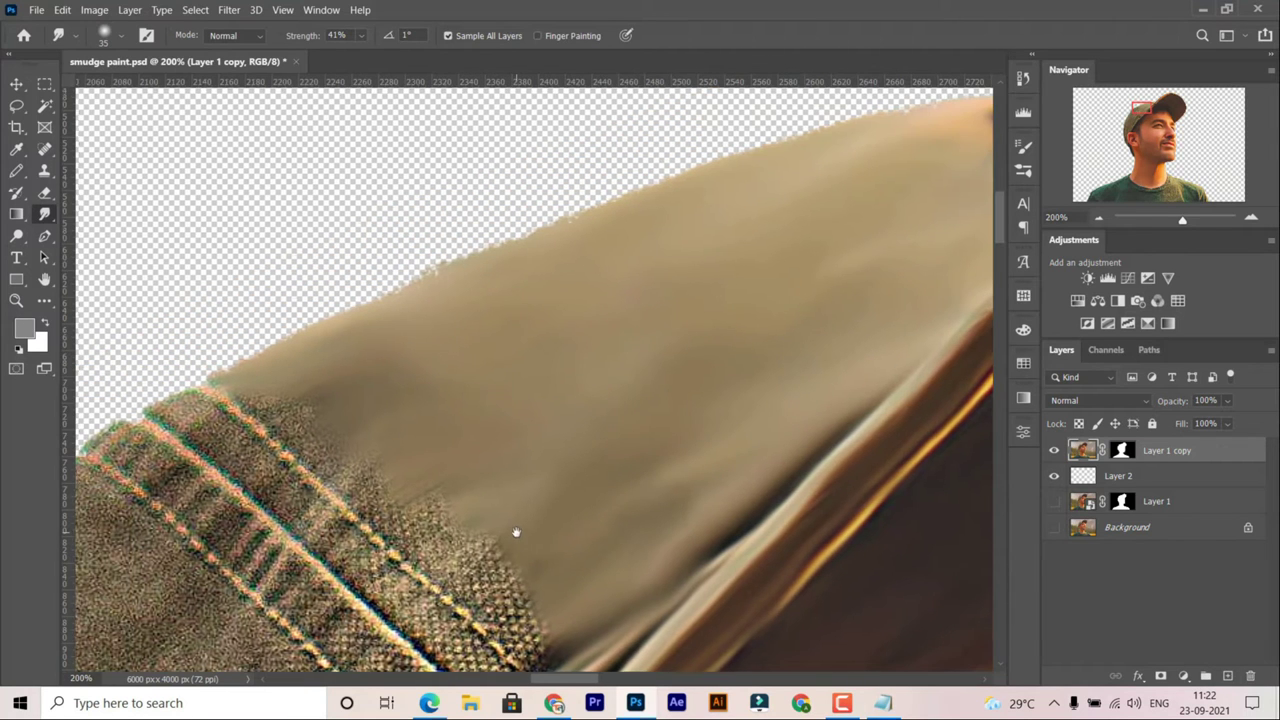
drag(490, 515, 517, 531)
mouse_move(250, 415)
mouse_down()
mouse_move(370, 480)
mouse_move(485, 498)
mouse_move(520, 571)
mouse_move(451, 486)
mouse_move(553, 537)
mouse_up()
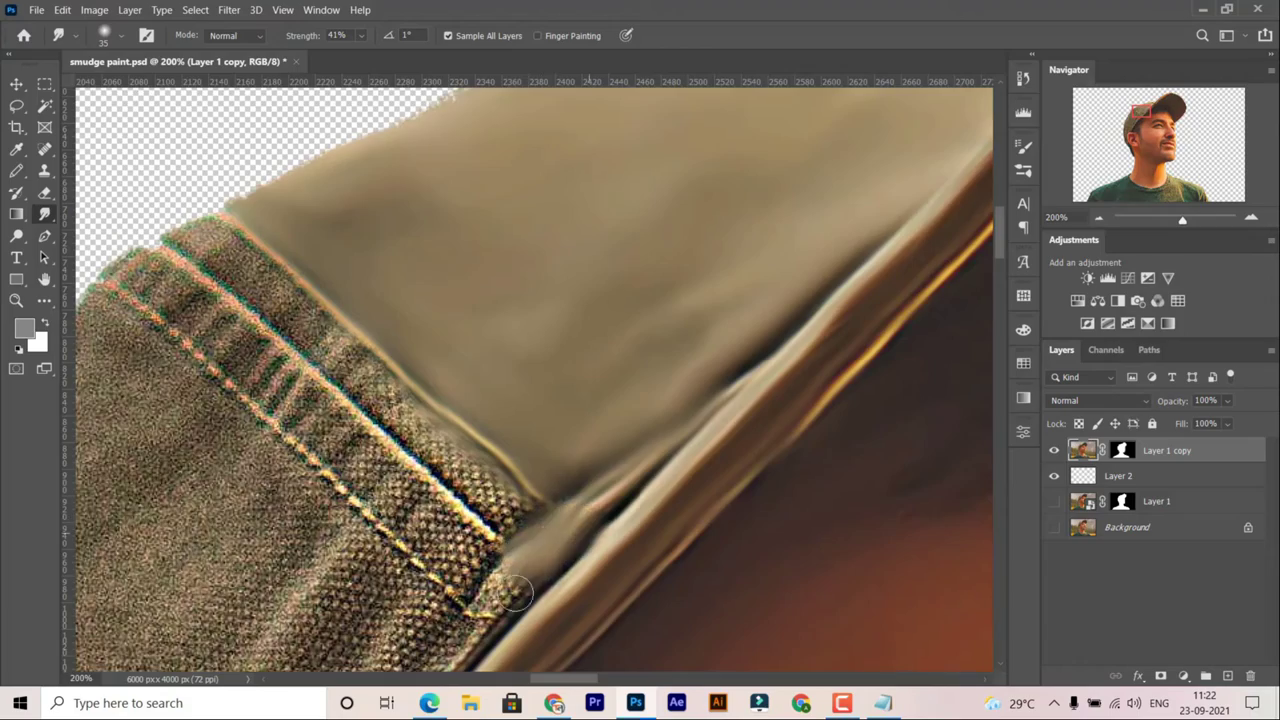
Save progress, then smooth the brim edge and the striped stitched cap band.
scroll(550, 535, down, 3)
scroll(550, 535, left, 3)
scroll(580, 500, down, 2)
scroll(573, 525, down, 2)
scroll(573, 525, left, 2)
scroll(573, 525, left, 3)
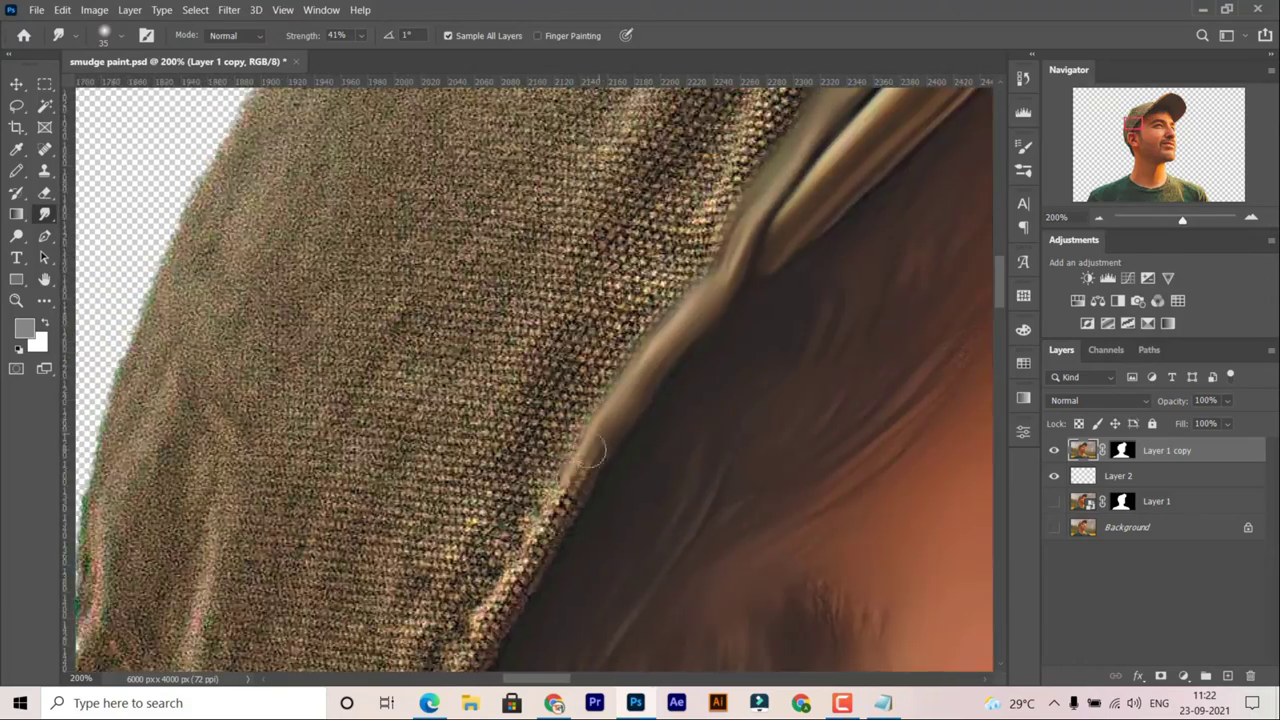
scroll(573, 525, down, 2)
key(ctrl+s)
mouse_move(634, 403)
mouse_down()
mouse_move(570, 490)
mouse_move(508, 630)
mouse_up()
scroll(507, 628, right, 3)
scroll(507, 628, up, 3)
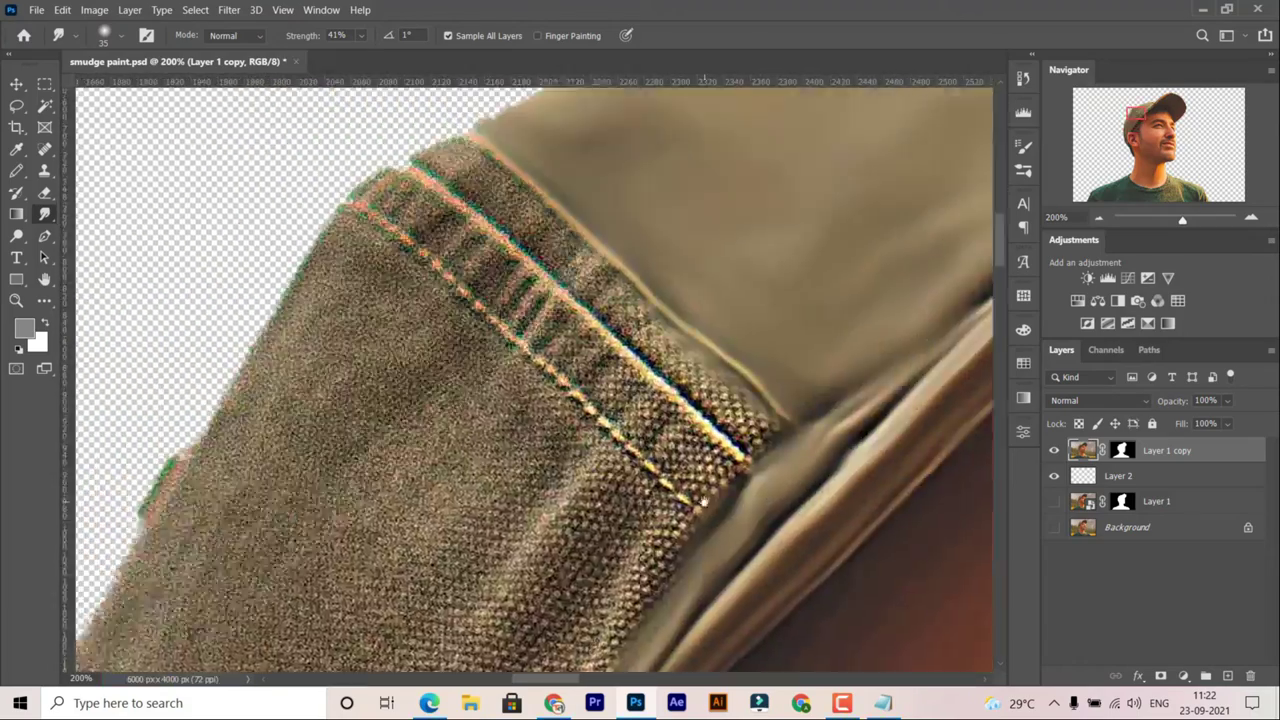
mouse_move(470, 240)
mouse_down()
mouse_move(726, 488)
mouse_move(545, 335)
mouse_move(470, 290)
mouse_up()
drag(402, 240, 750, 560)
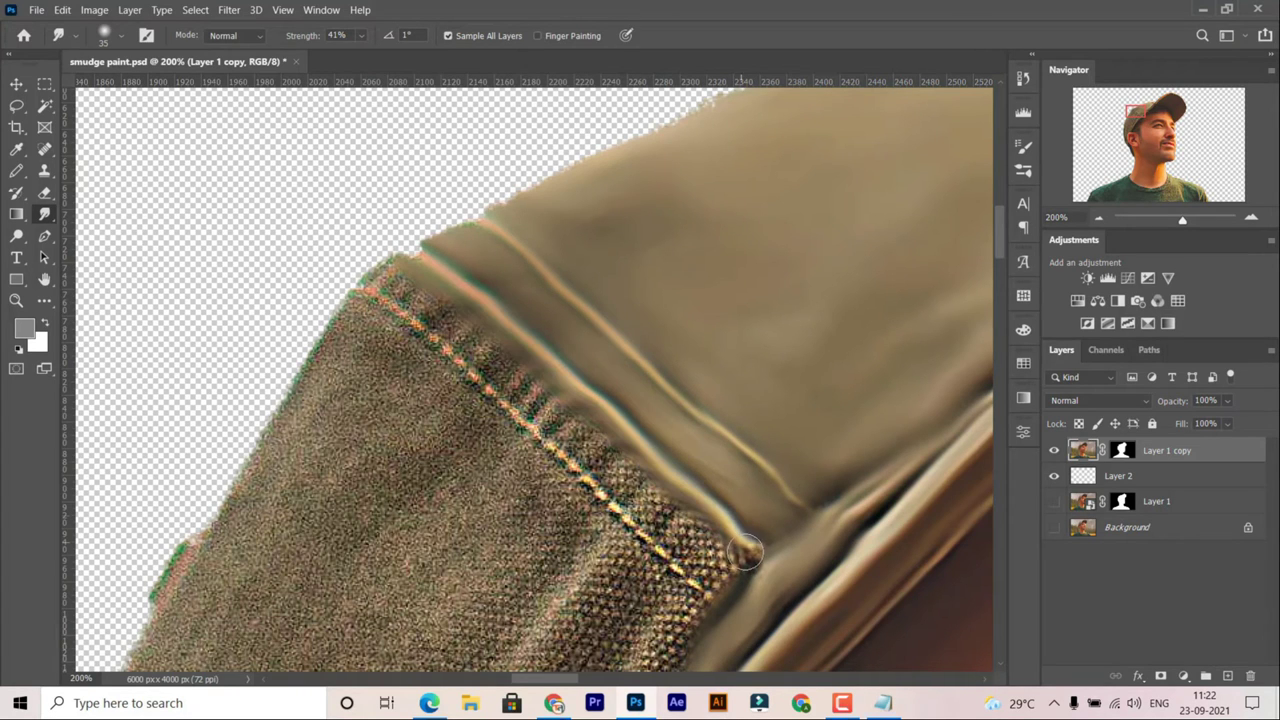
mouse_move(400, 280)
mouse_down()
mouse_move(724, 573)
mouse_move(543, 423)
mouse_move(663, 491)
mouse_move(623, 471)
mouse_up()
Smooth the knit texture along the band edges and cap side toward the ear, saving again.
scroll(623, 471, down, 3)
scroll(623, 471, left, 2)
drag(490, 323, 466, 150)
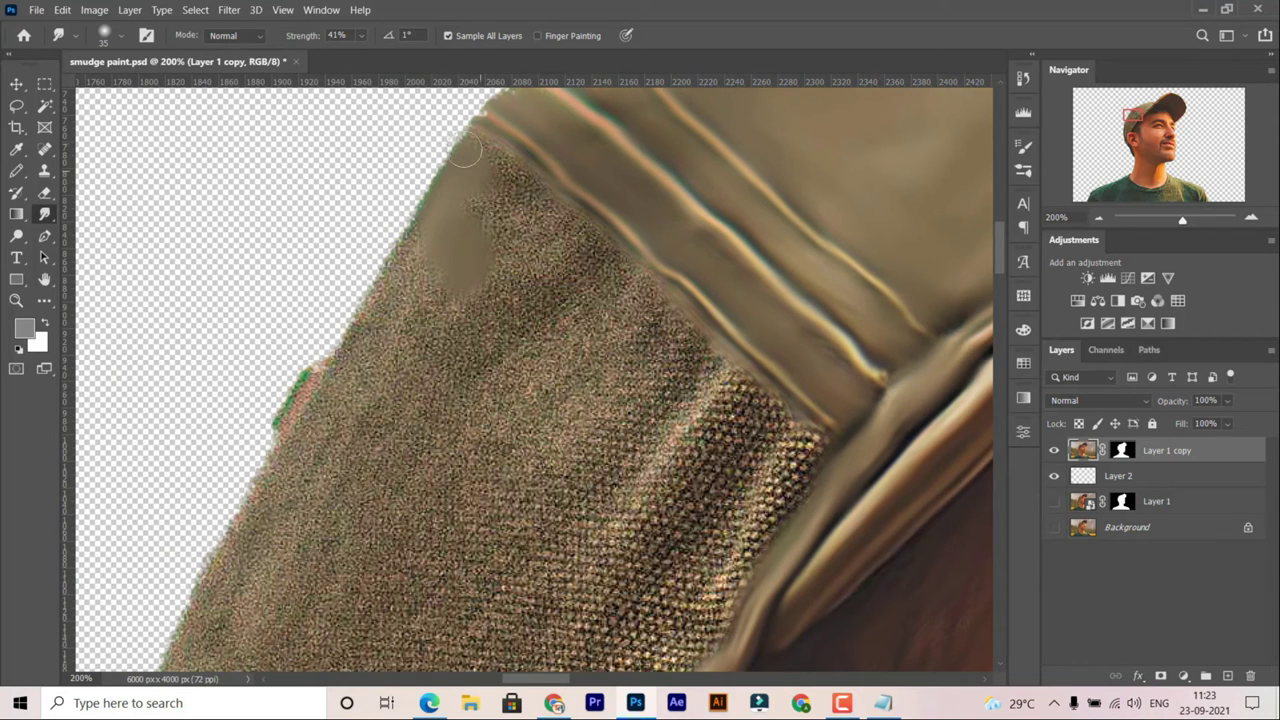
mouse_move(522, 237)
mouse_down()
mouse_move(608, 266)
mouse_move(709, 366)
mouse_move(760, 540)
mouse_up()
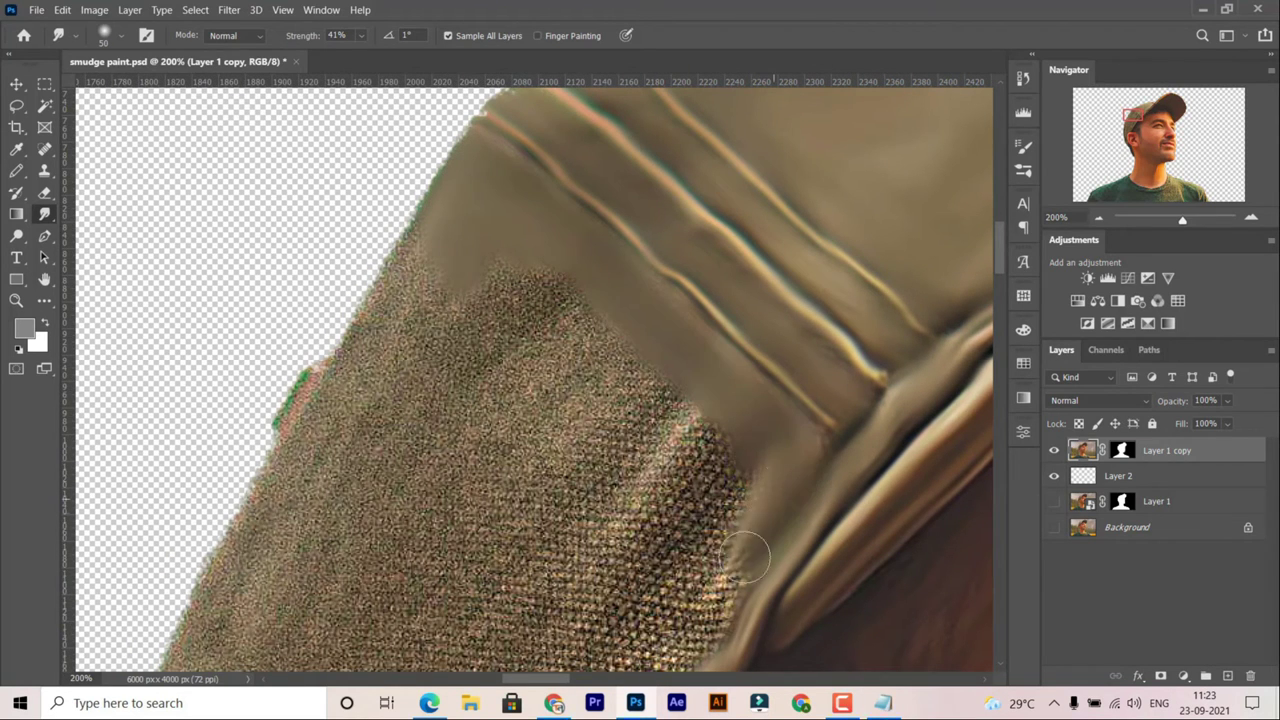
scroll(760, 540, down, 2)
scroll(760, 540, left, 1)
mouse_move(742, 463)
mouse_down()
mouse_move(677, 334)
mouse_move(457, 166)
mouse_move(443, 260)
mouse_move(572, 305)
mouse_move(694, 320)
mouse_move(677, 517)
mouse_up()
scroll(709, 354, down, 1)
scroll(709, 354, left, 1)
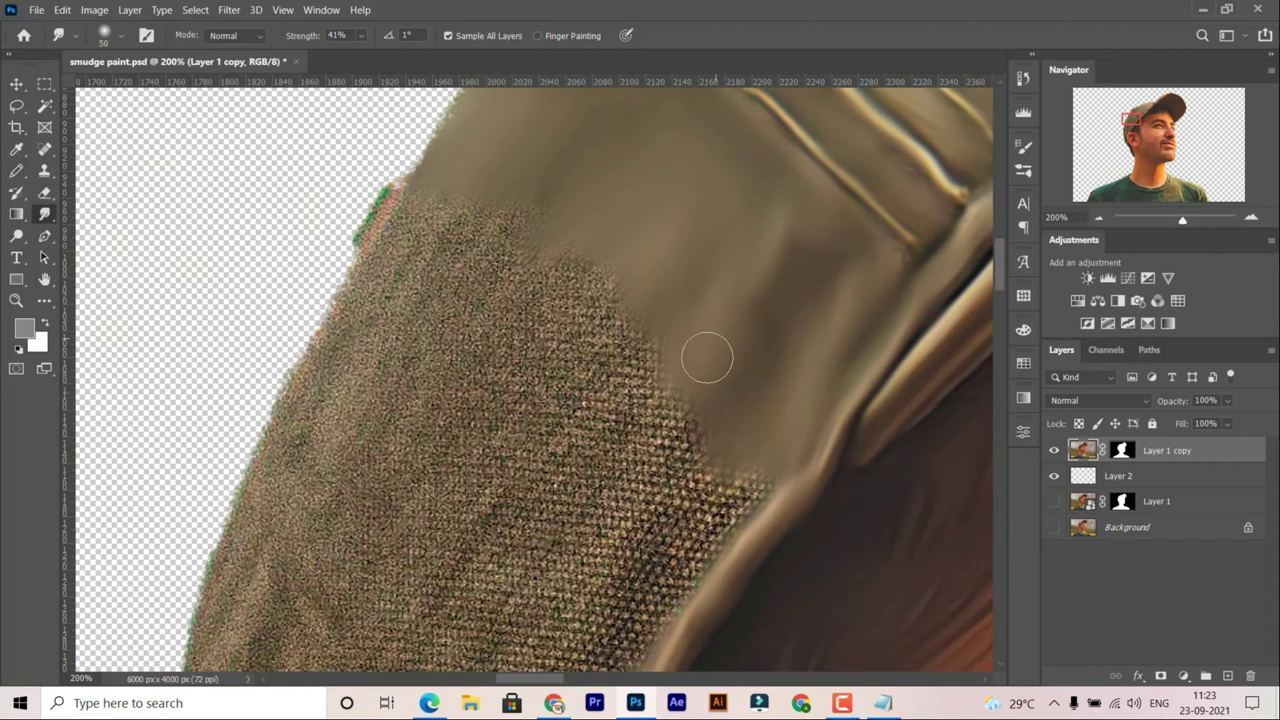
mouse_move(709, 354)
mouse_down()
mouse_move(692, 385)
mouse_move(571, 237)
mouse_move(380, 215)
mouse_move(471, 240)
mouse_move(620, 454)
mouse_move(706, 471)
mouse_up()
scroll(706, 471, down, 1)
scroll(706, 471, left, 1)
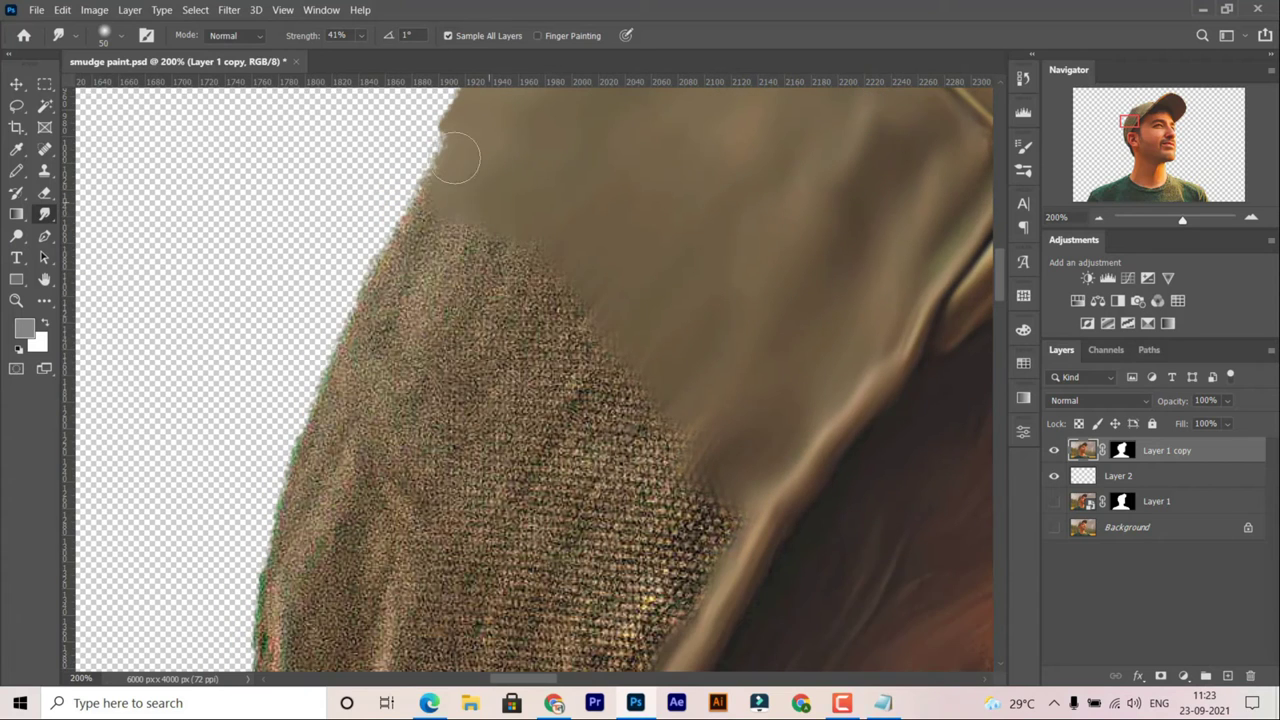
mouse_move(449, 163)
mouse_down()
mouse_move(529, 242)
mouse_move(714, 517)
mouse_up()
scroll(714, 517, down, 1)
scroll(714, 517, left, 1)
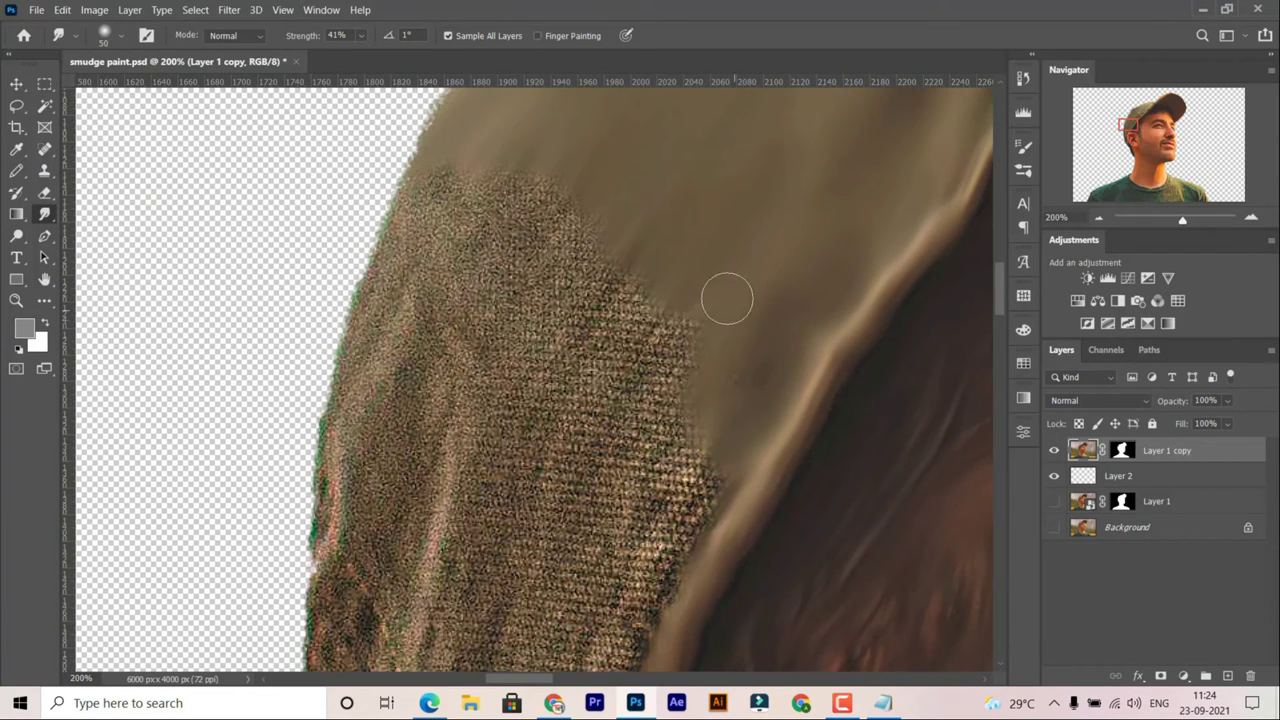
mouse_move(755, 355)
mouse_down()
mouse_move(676, 510)
mouse_move(640, 257)
mouse_move(540, 214)
mouse_move(471, 234)
mouse_up()
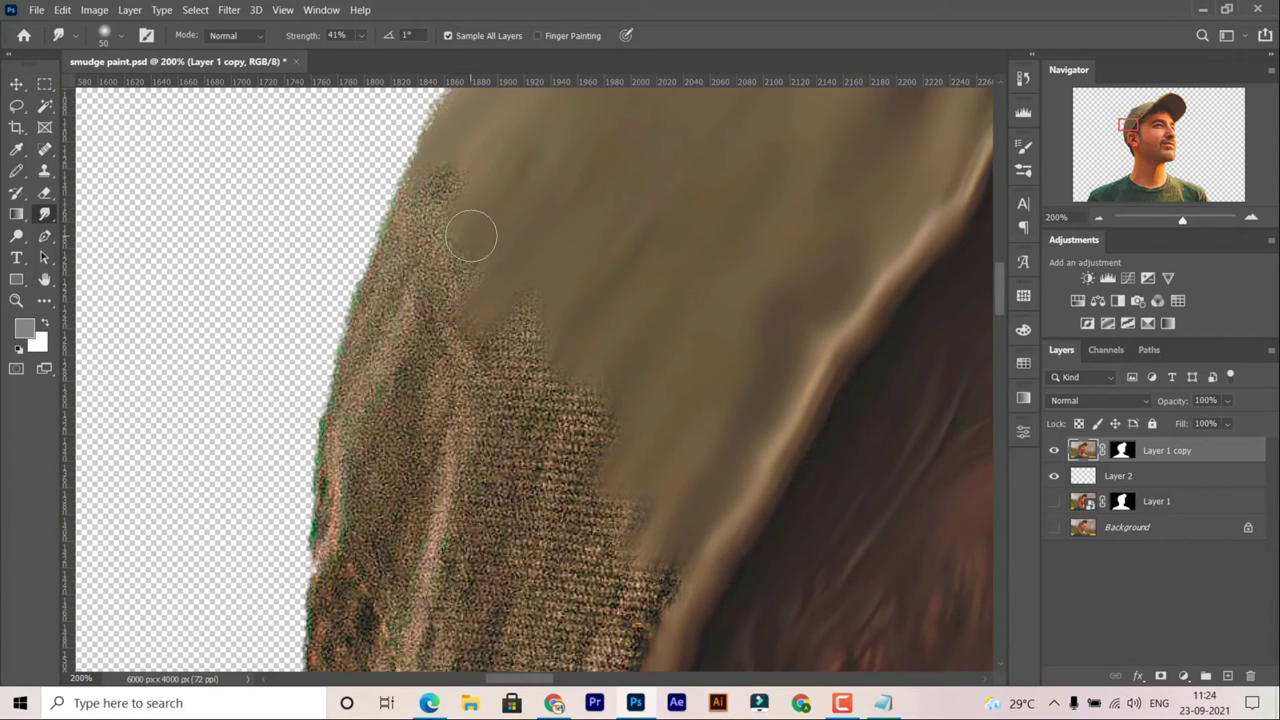
scroll(471, 234, left, 1)
key(ctrl+s)
scroll(471, 234, down, 1)
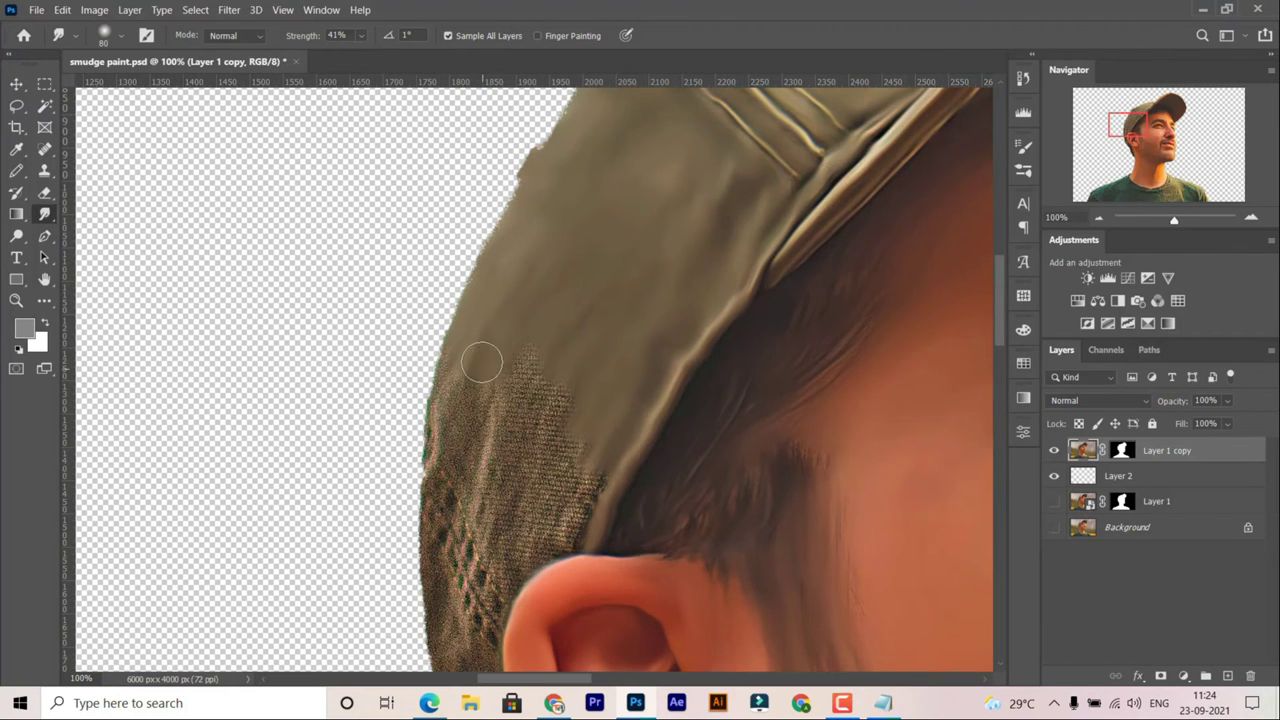
mouse_move(481, 362)
mouse_down()
mouse_move(590, 530)
mouse_move(471, 428)
mouse_move(488, 550)
mouse_up()
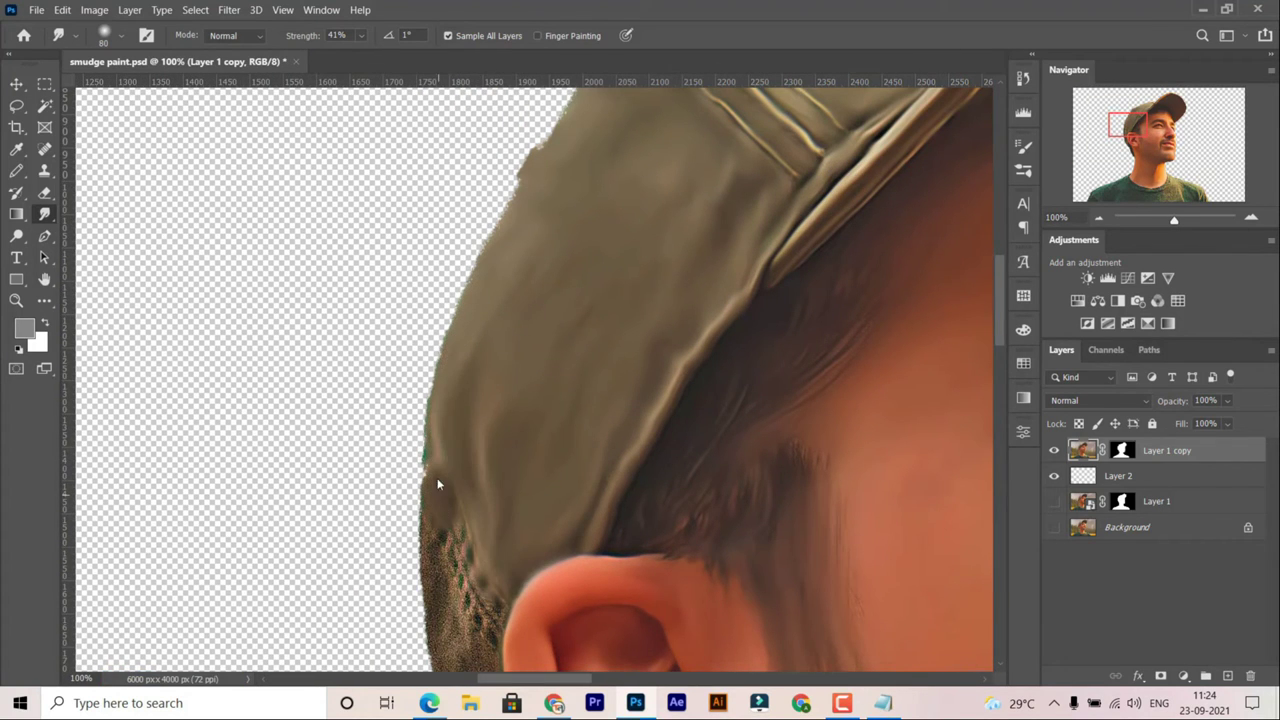
scroll(450, 500, down, 1)
scroll(477, 534, down, 1)
scroll(457, 457, down, 2)
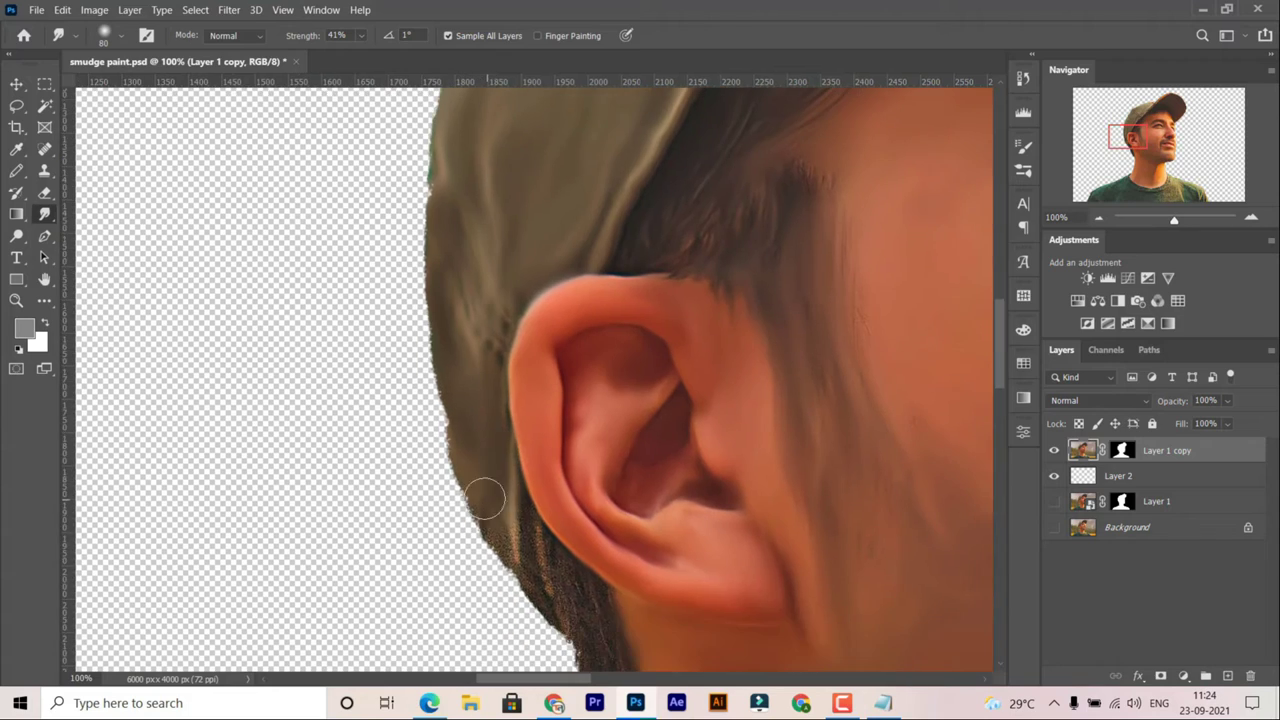
scroll(539, 582, down, 1)
scroll(563, 474, down, 1)
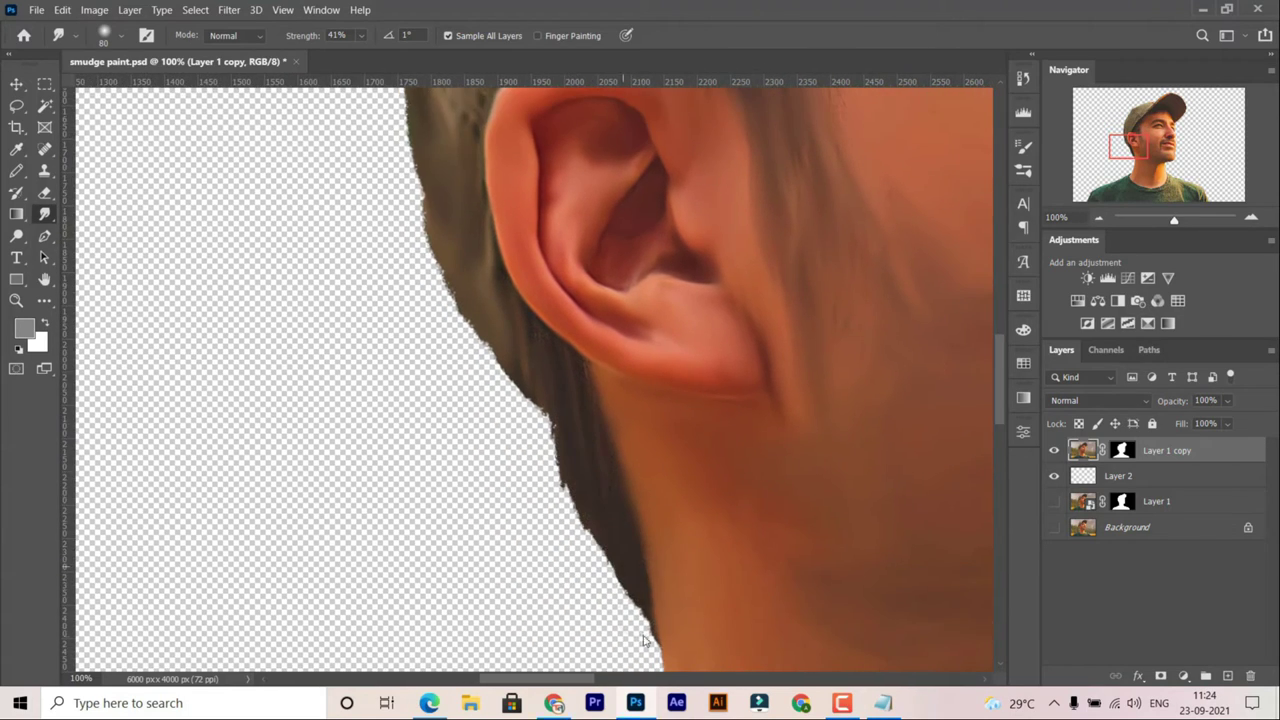
scroll(645, 640, down, 1)
scroll(566, 557, down, 3)
Smear the shirt's shoulder edge and its textured top boundary into smooth fabric.
scroll(566, 557, up, 2)
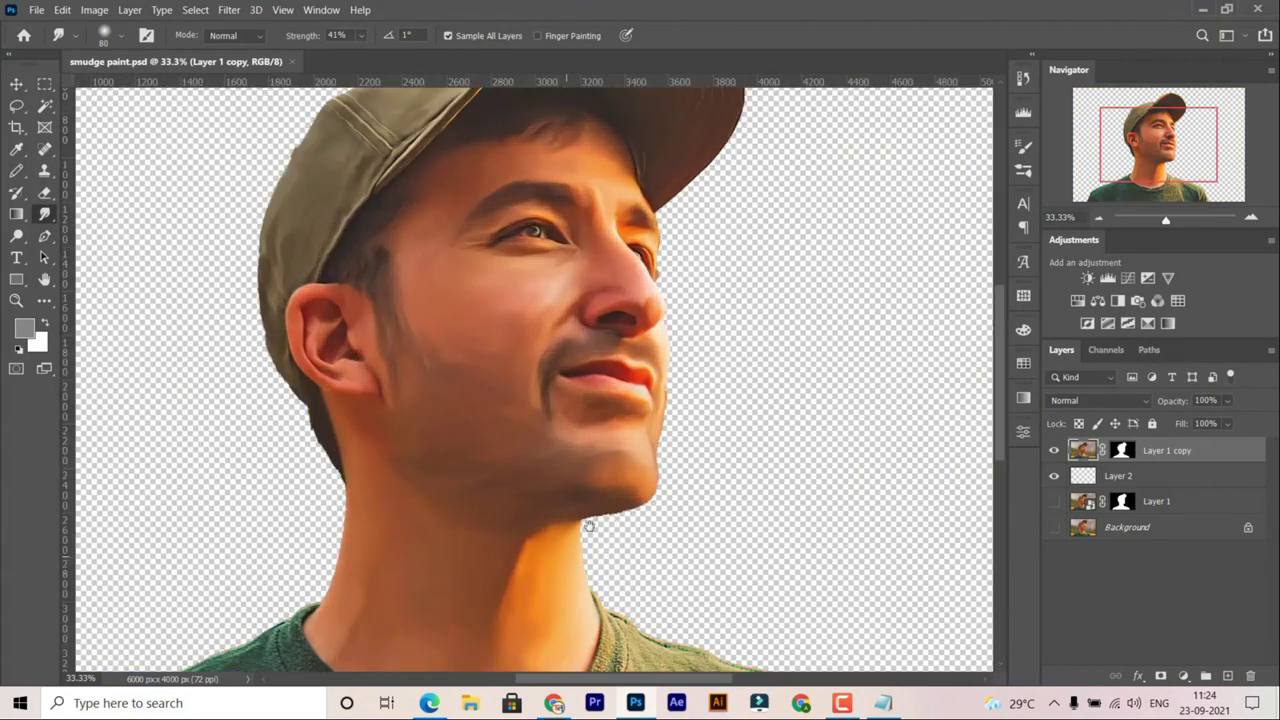
scroll(566, 557, down, 5)
scroll(645, 306, up, 1)
drag(620, 200, 650, 320)
scroll(655, 330, up, 1)
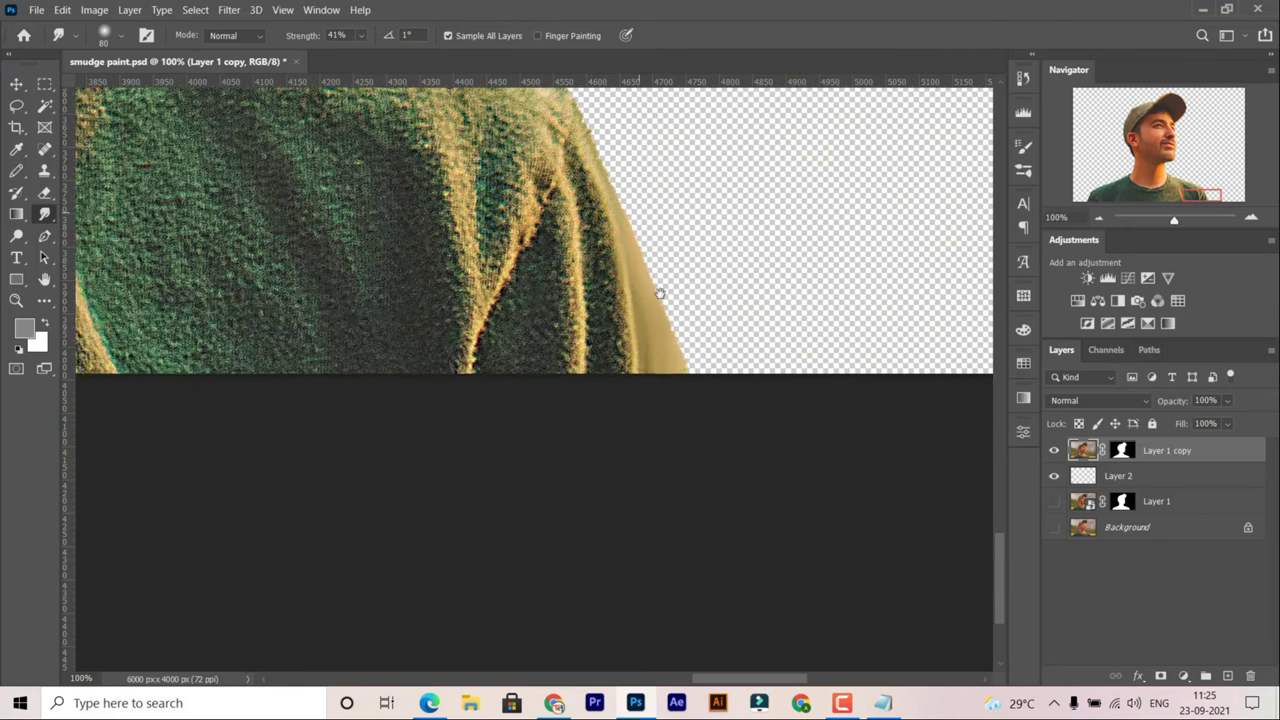
scroll(655, 330, up, 2)
drag(600, 210, 640, 290)
mouse_move(640, 440)
mouse_down()
mouse_move(610, 378)
mouse_move(528, 329)
mouse_move(543, 389)
mouse_up()
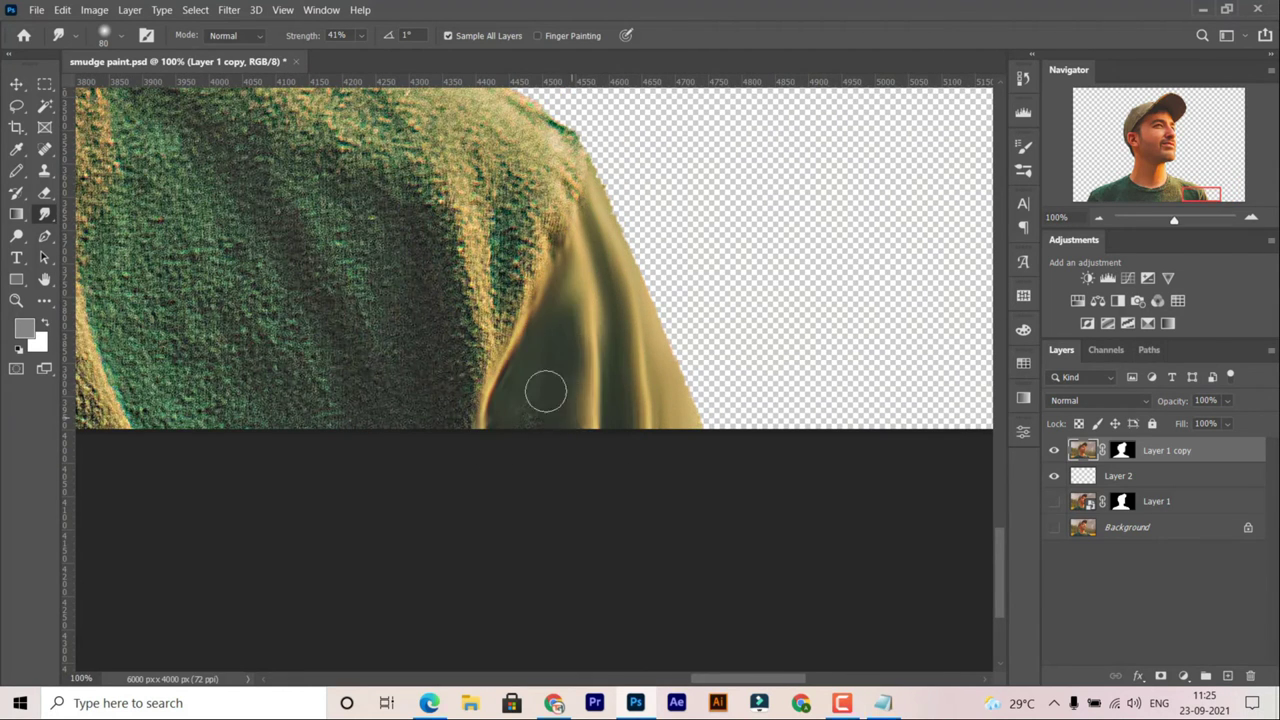
scroll(543, 389, up, 1)
mouse_move(560, 190)
mouse_down()
mouse_move(480, 434)
mouse_move(446, 471)
mouse_up()
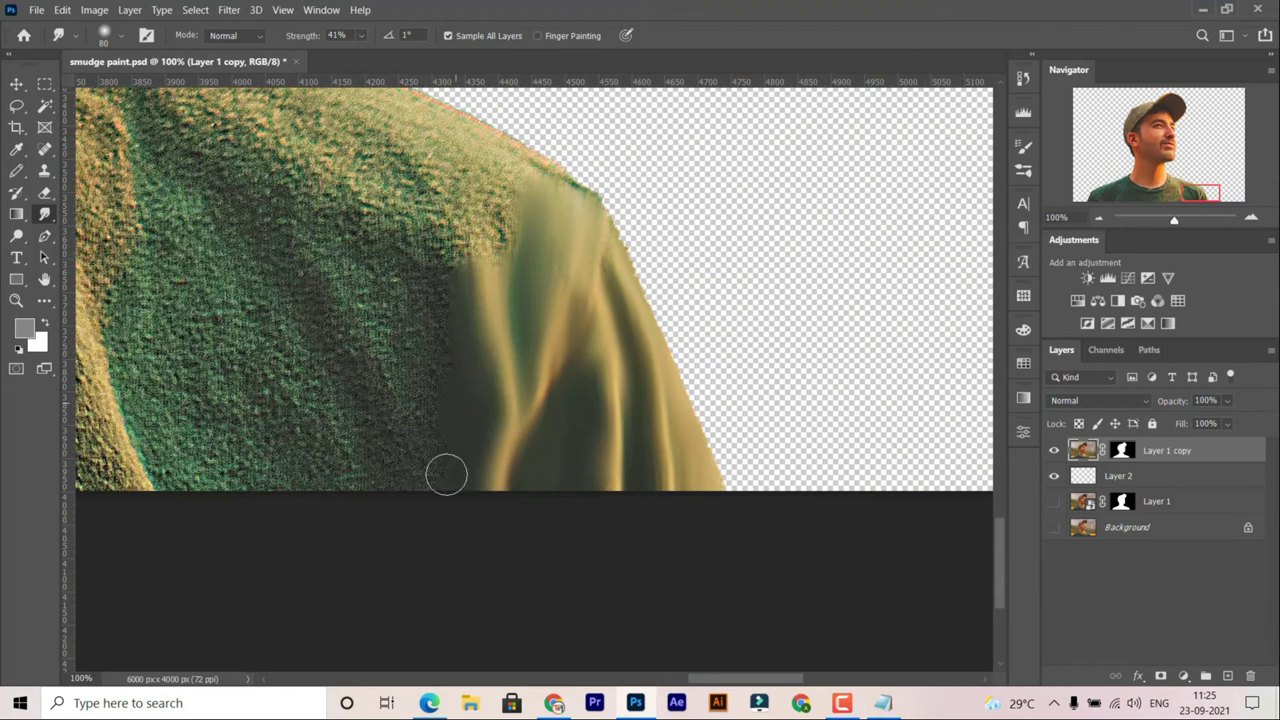
scroll(446, 471, up, 1)
drag(490, 320, 548, 243)
drag(474, 265, 431, 420)
scroll(477, 423, down, 1)
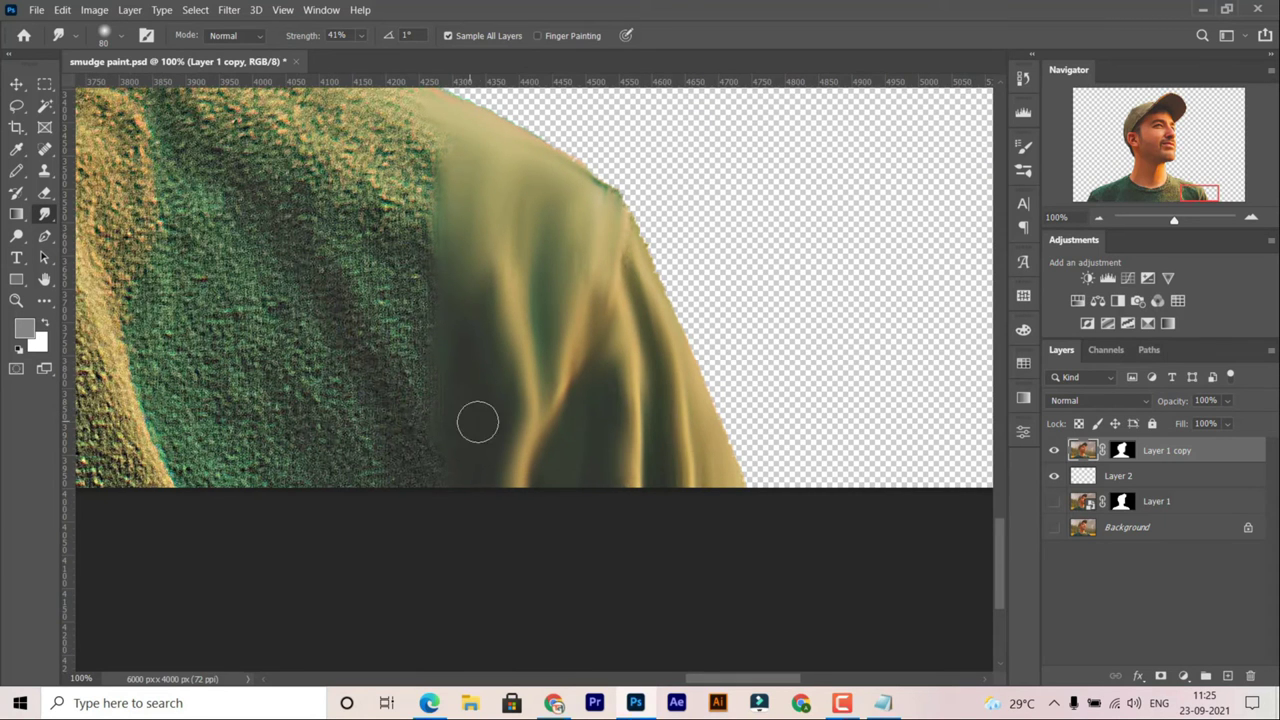
scroll(427, 346, up, 2)
drag(360, 170, 190, 135)
mouse_move(370, 215)
mouse_down()
mouse_move(420, 360)
mouse_move(345, 285)
mouse_move(200, 180)
mouse_up()
mouse_move(250, 220)
mouse_down()
mouse_move(351, 303)
mouse_move(320, 357)
mouse_move(286, 313)
mouse_up()
Smooth the textured patch near the shirt bottom, then zoom out and save.
scroll(400, 450, down, 1)
scroll(400, 450, left, 1)
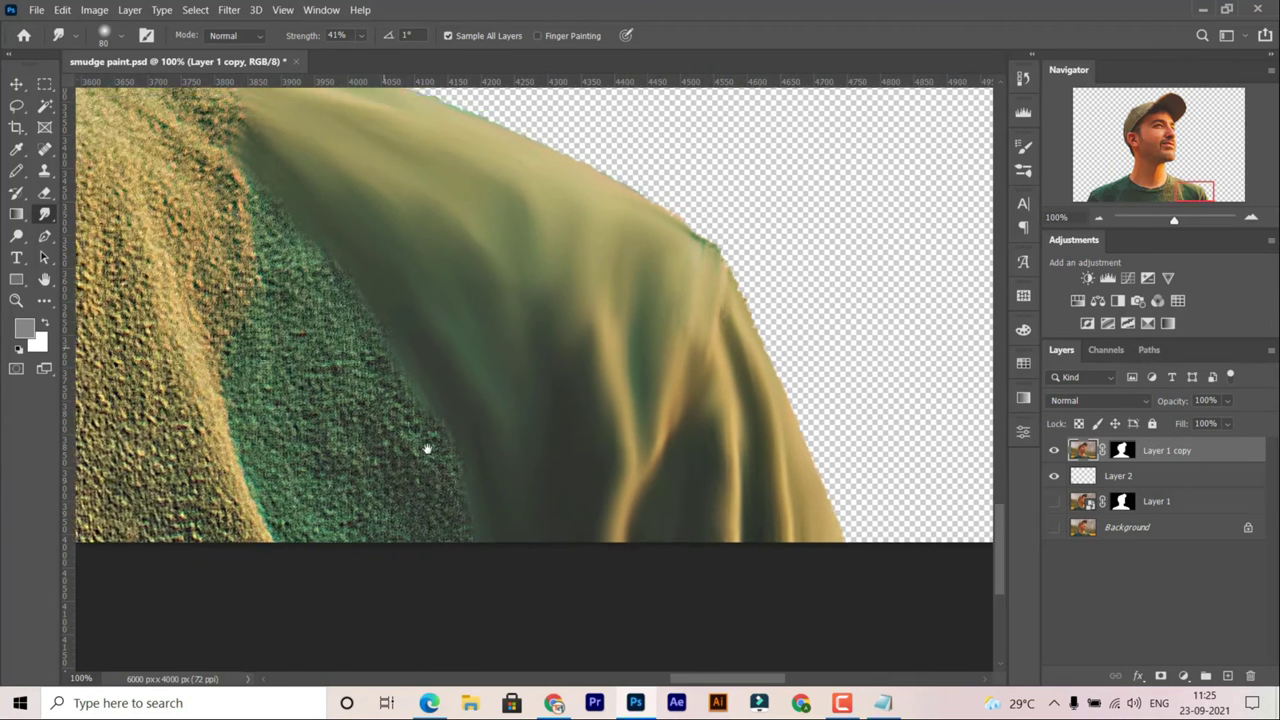
scroll(429, 449, up, 2)
scroll(394, 426, down, 1)
scroll(531, 528, down, 1)
scroll(531, 528, left, 1)
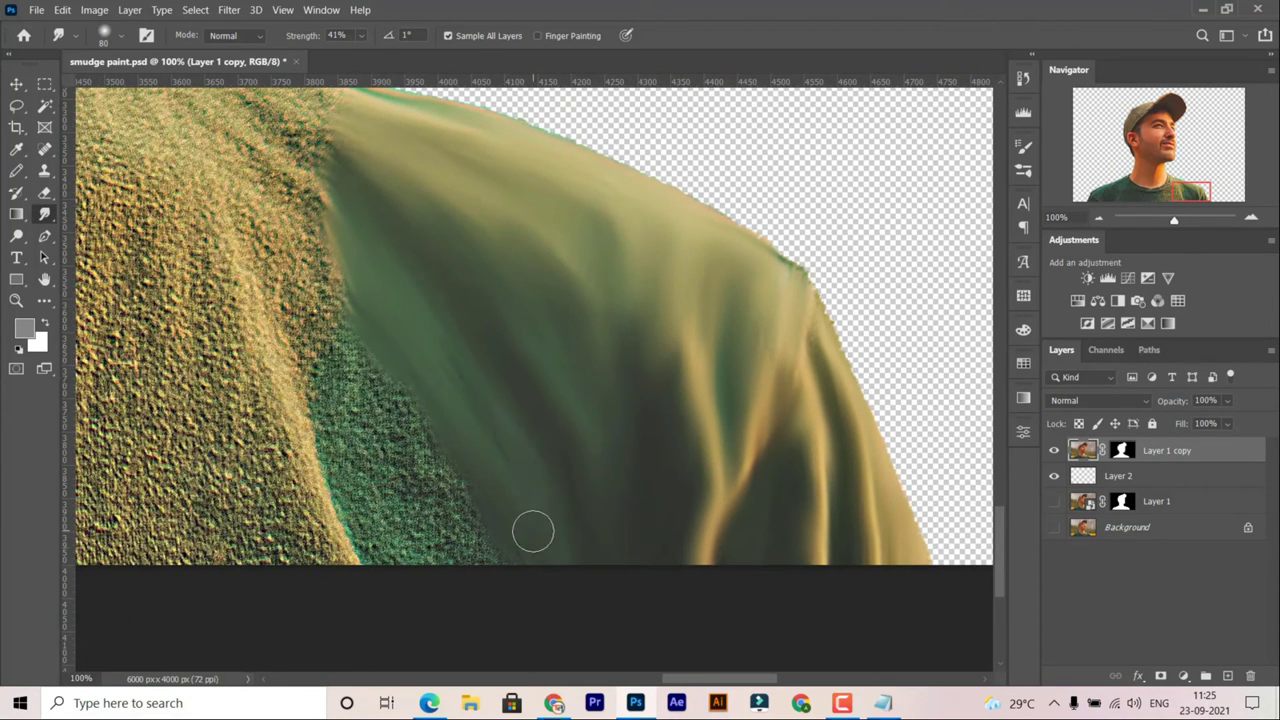
mouse_move(430, 456)
mouse_down()
mouse_move(380, 551)
mouse_move(443, 551)
mouse_up()
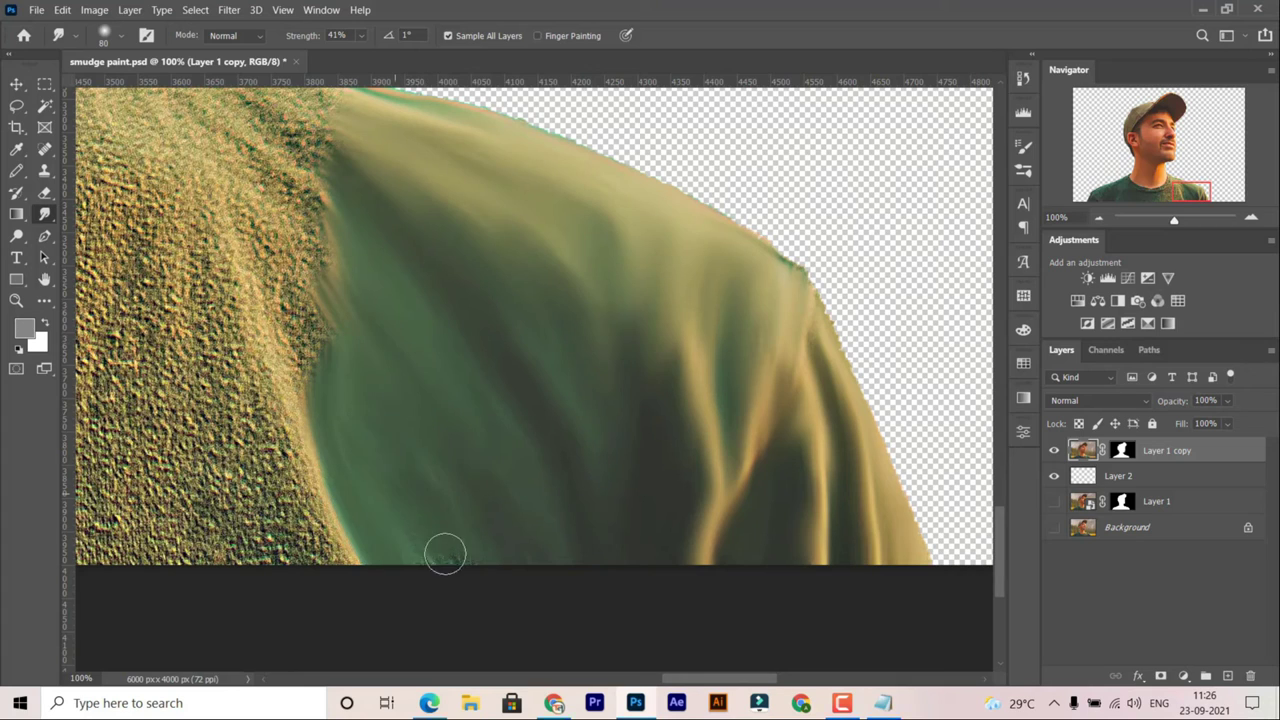
key(ctrl+minus)
key(ctrl+s)
scroll(568, 532, up, 3)
scroll(568, 532, left, 1)
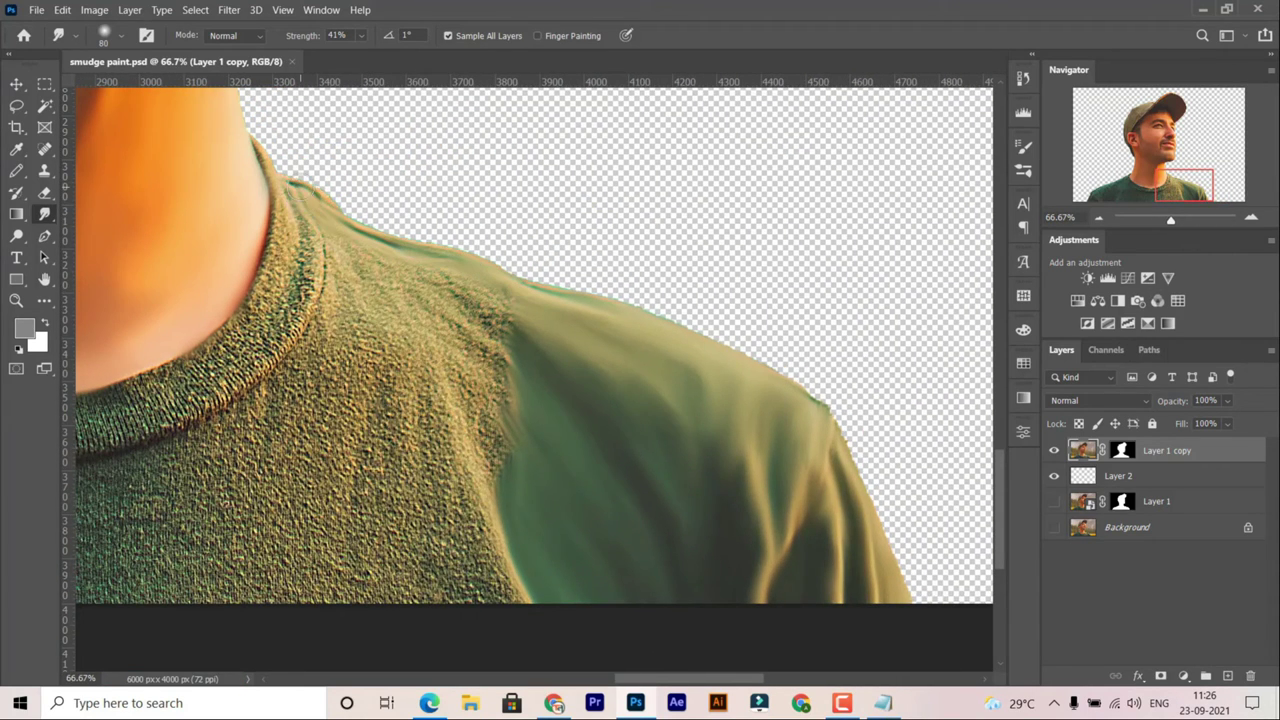
With an enlarged brush, blend the remaining knit texture into the smooth green shirt.
drag(520, 379, 480, 462)
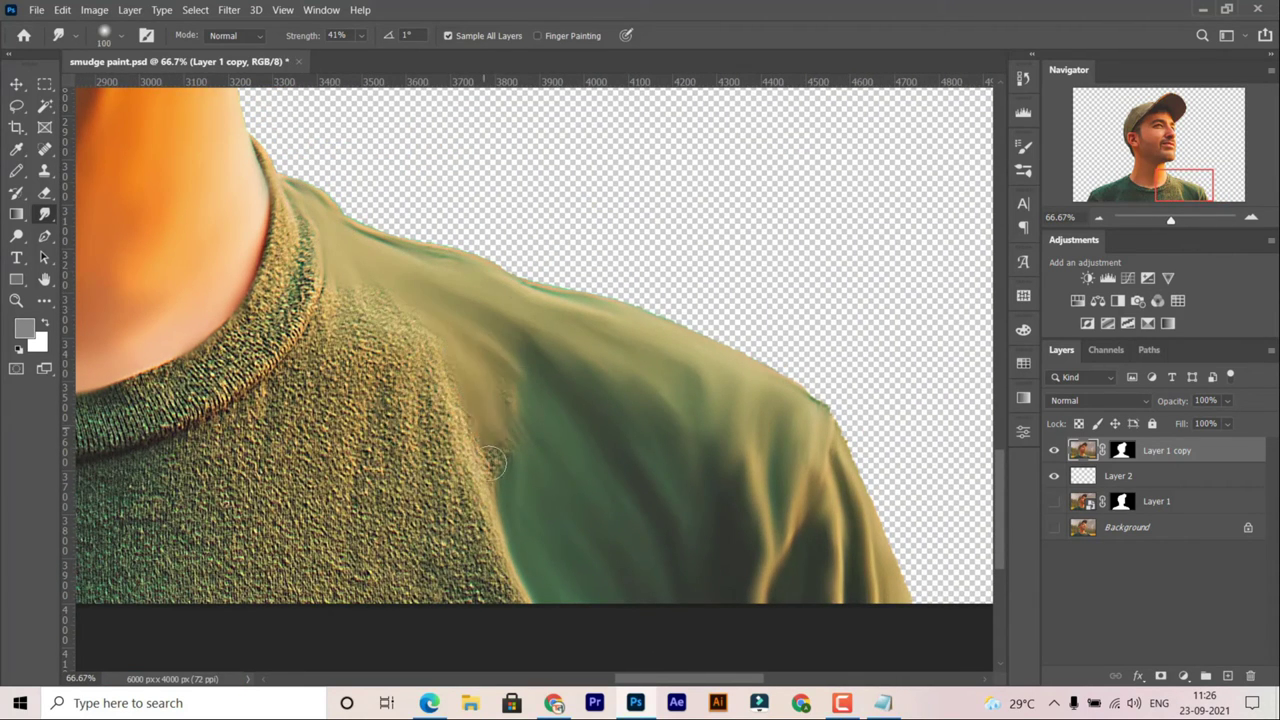
key(bracketright)
scroll(480, 462, up, 1)
scroll(480, 462, left, 1)
drag(384, 351, 500, 460)
scroll(500, 460, down, 2)
scroll(500, 460, right, 1)
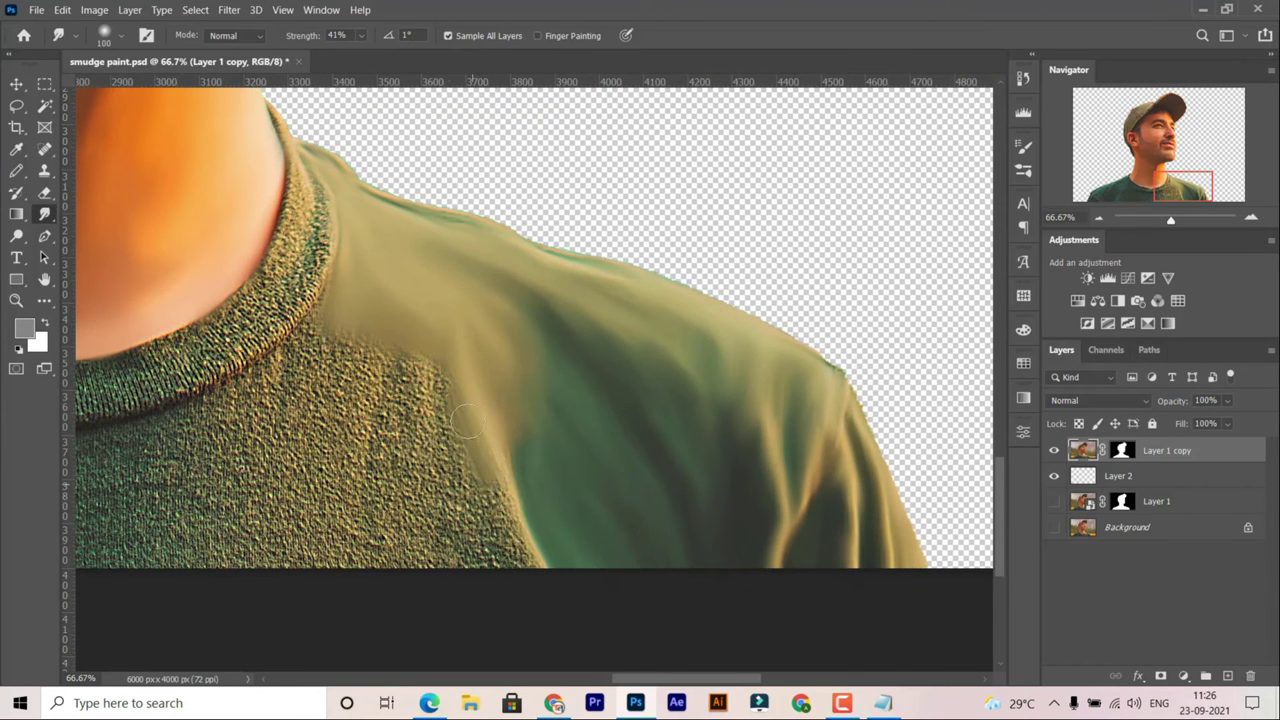
mouse_move(430, 380)
mouse_down()
mouse_move(500, 560)
mouse_move(417, 390)
mouse_move(429, 486)
mouse_move(392, 438)
mouse_up()
scroll(429, 486, down, 1)
scroll(429, 486, left, 1)
mouse_move(369, 318)
mouse_down()
mouse_move(394, 503)
mouse_move(389, 477)
mouse_move(334, 457)
mouse_move(362, 594)
mouse_up()
scroll(455, 469, up, 2)
scroll(455, 469, left, 2)
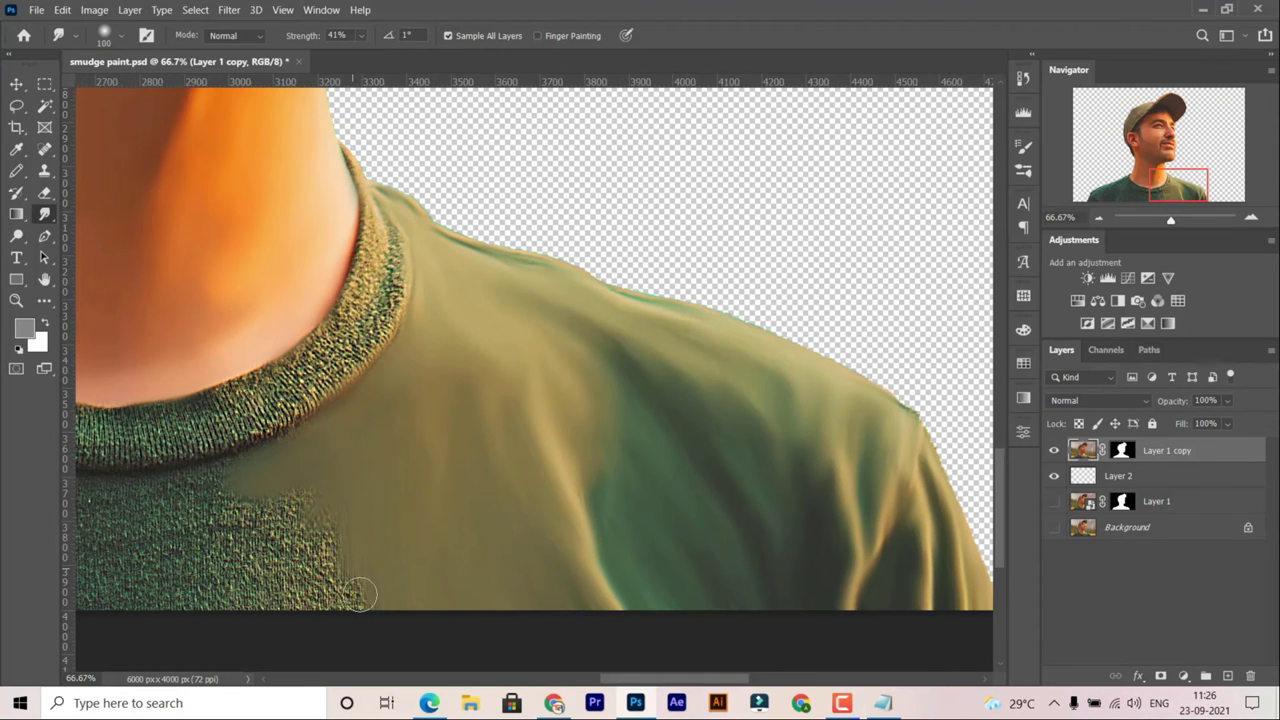
scroll(386, 253, up, 1)
scroll(386, 253, left, 1)
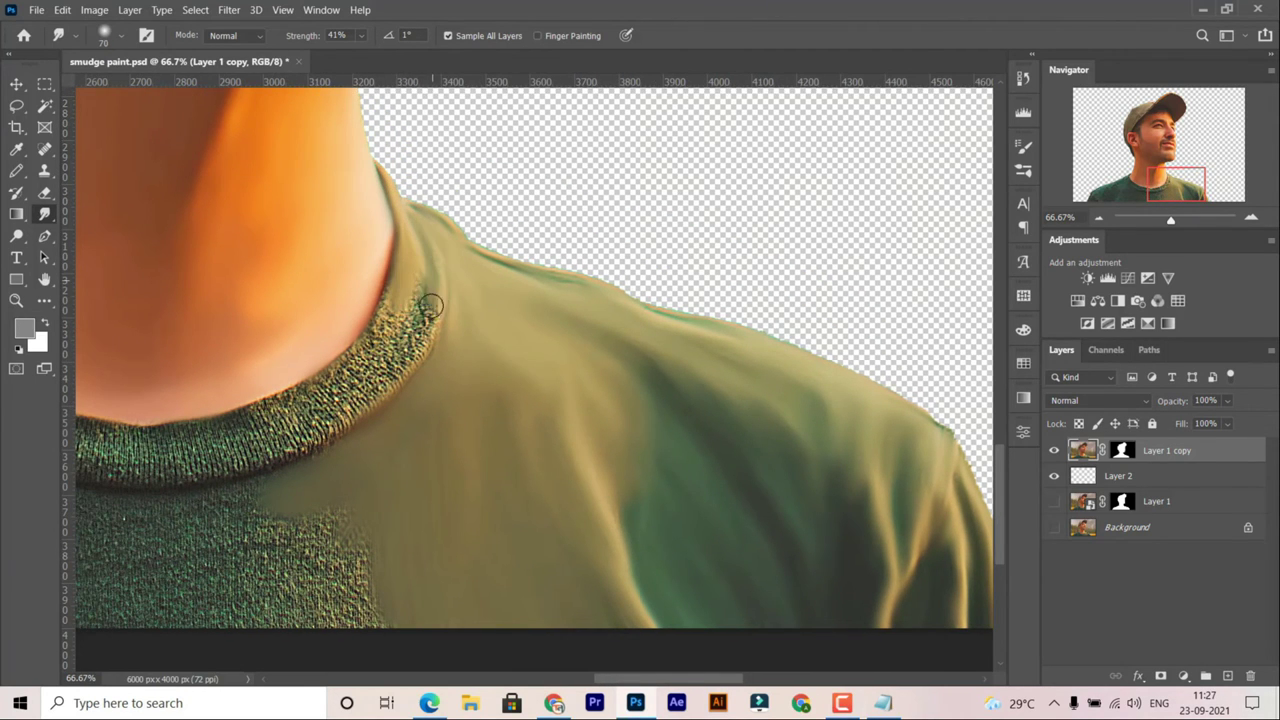
Smear shirt colour over the knit collar texture along the neckline.
drag(378, 403, 389, 305)
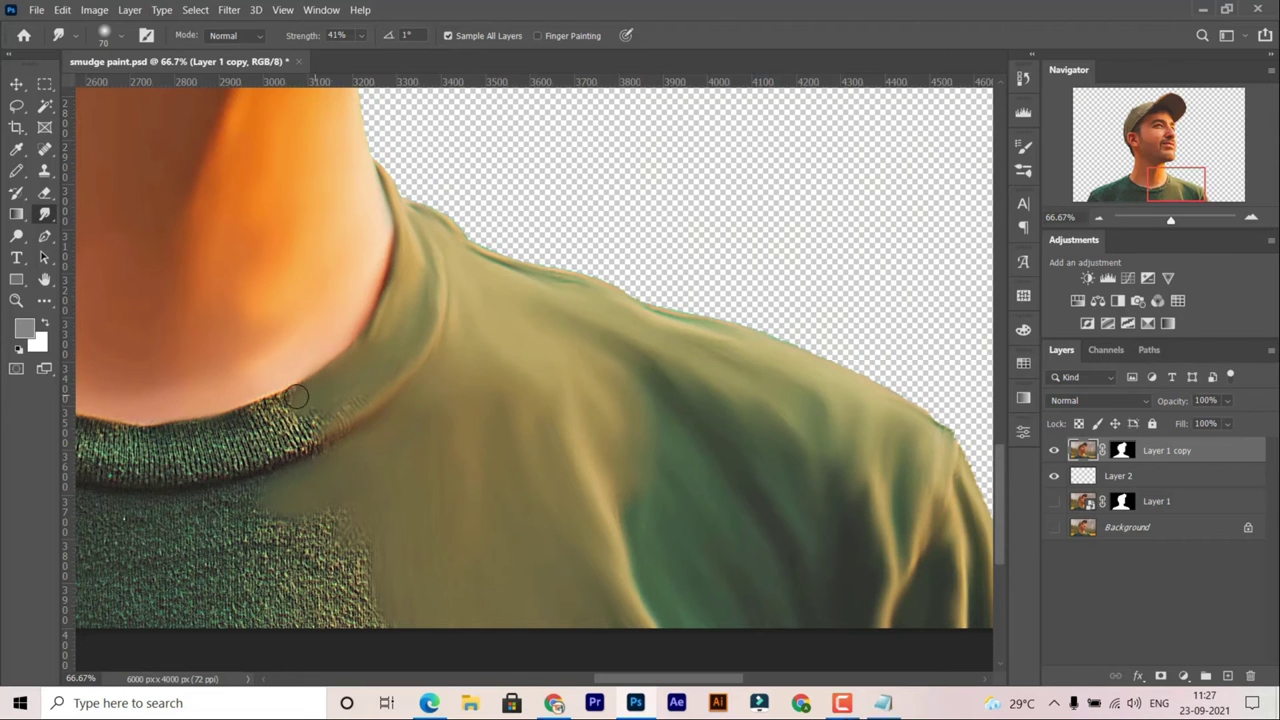
scroll(326, 428, down, 3)
scroll(386, 342, left, 5)
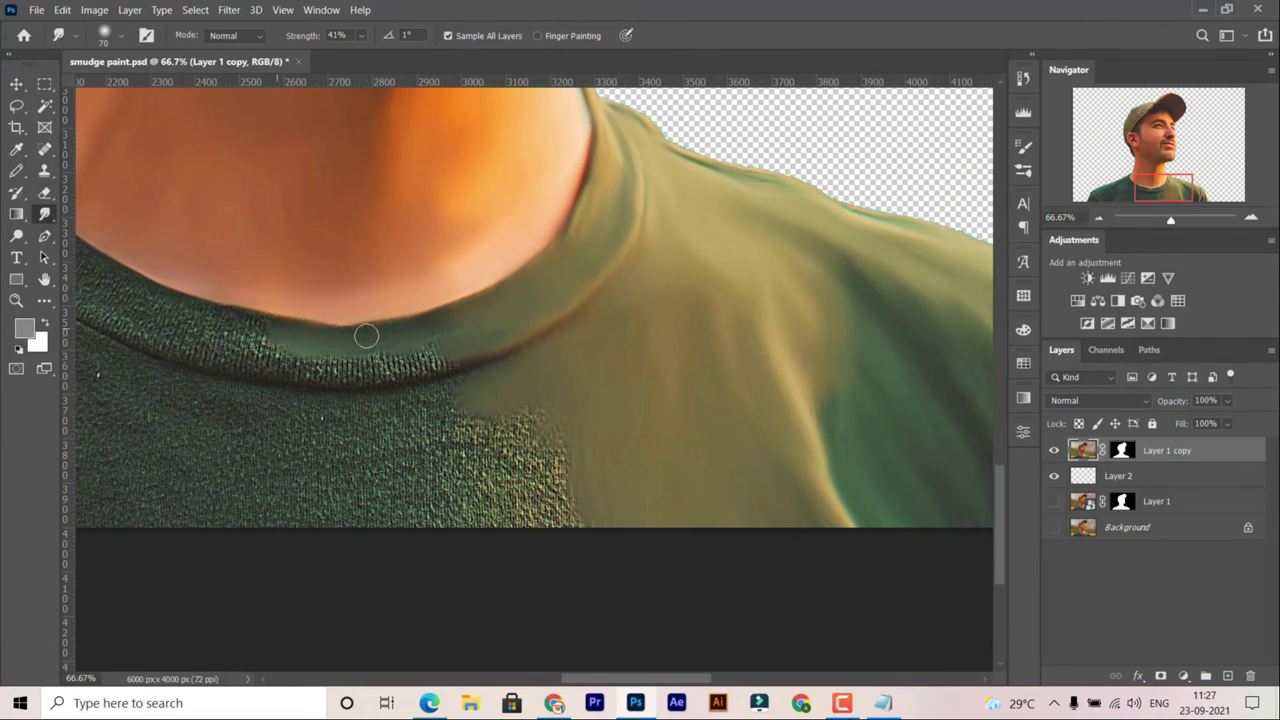
drag(408, 373, 325, 368)
scroll(498, 362, left, 4)
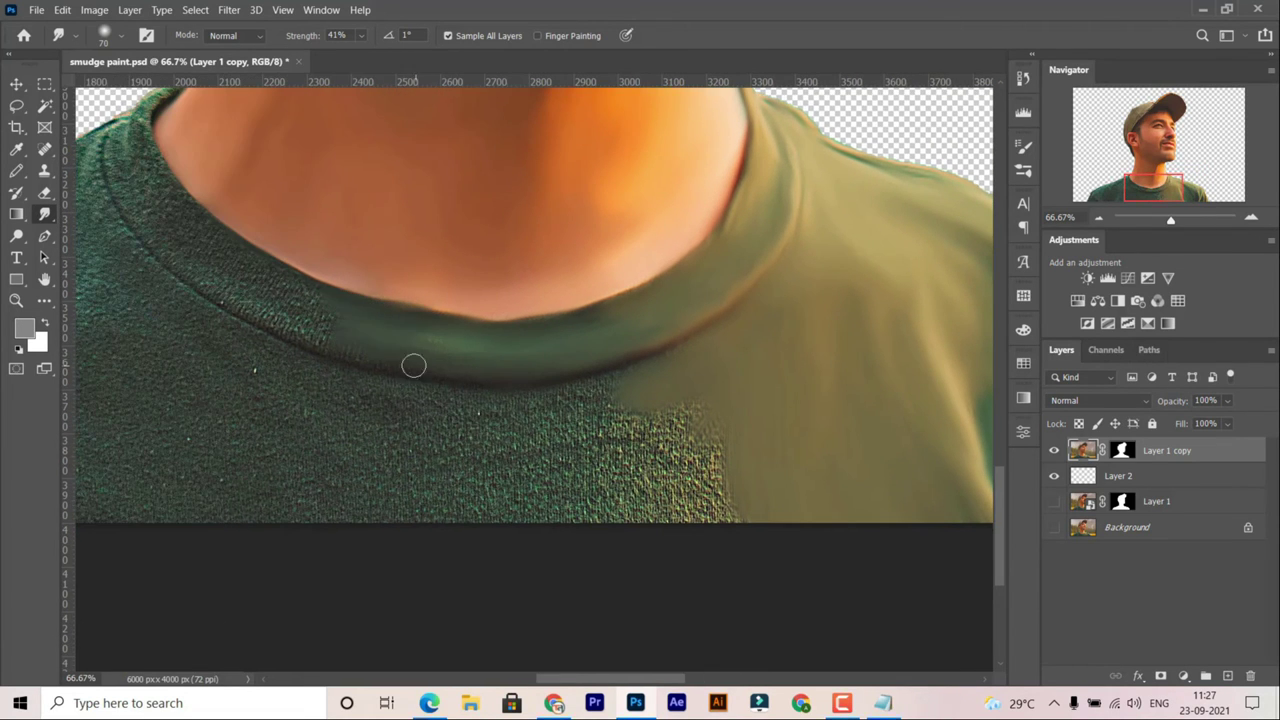
scroll(310, 294, up, 1)
scroll(425, 193, left, 6)
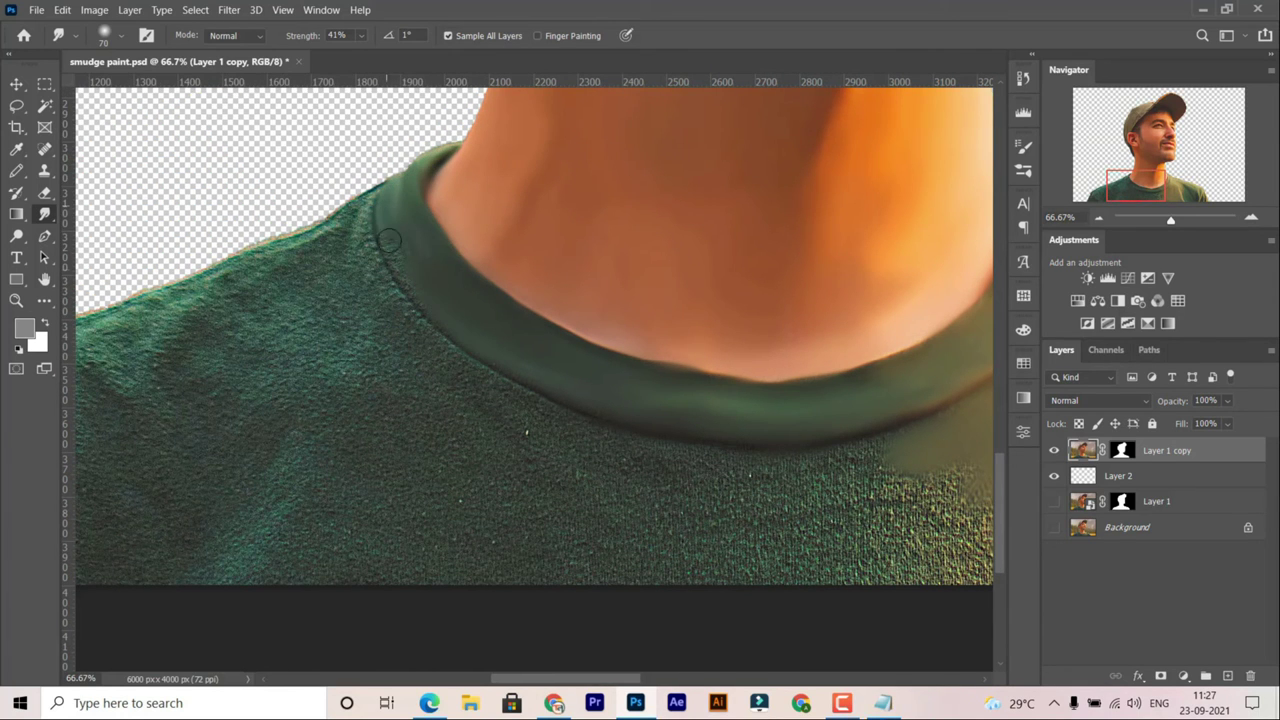
Smudge the textured chest fabric just below the collar smooth.
scroll(463, 288, down, 2)
scroll(463, 288, right, 5)
scroll(557, 363, down, 1)
scroll(557, 363, right, 4)
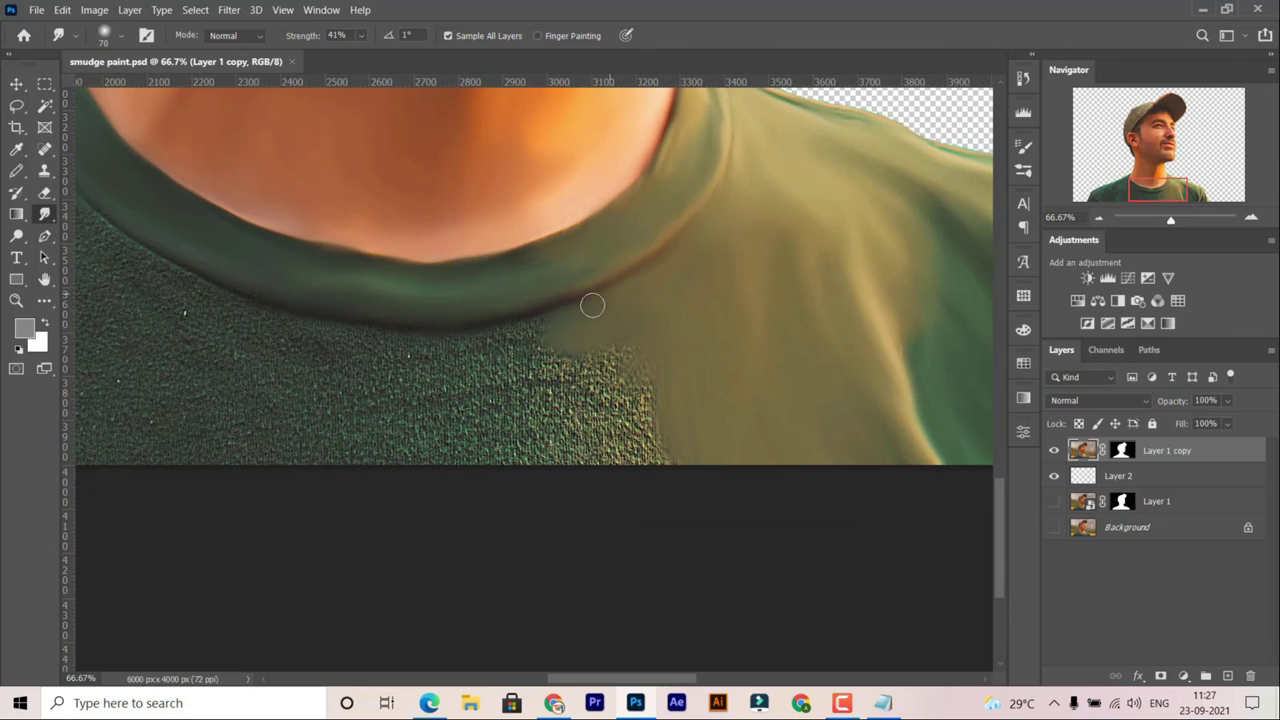
drag(657, 431, 590, 371)
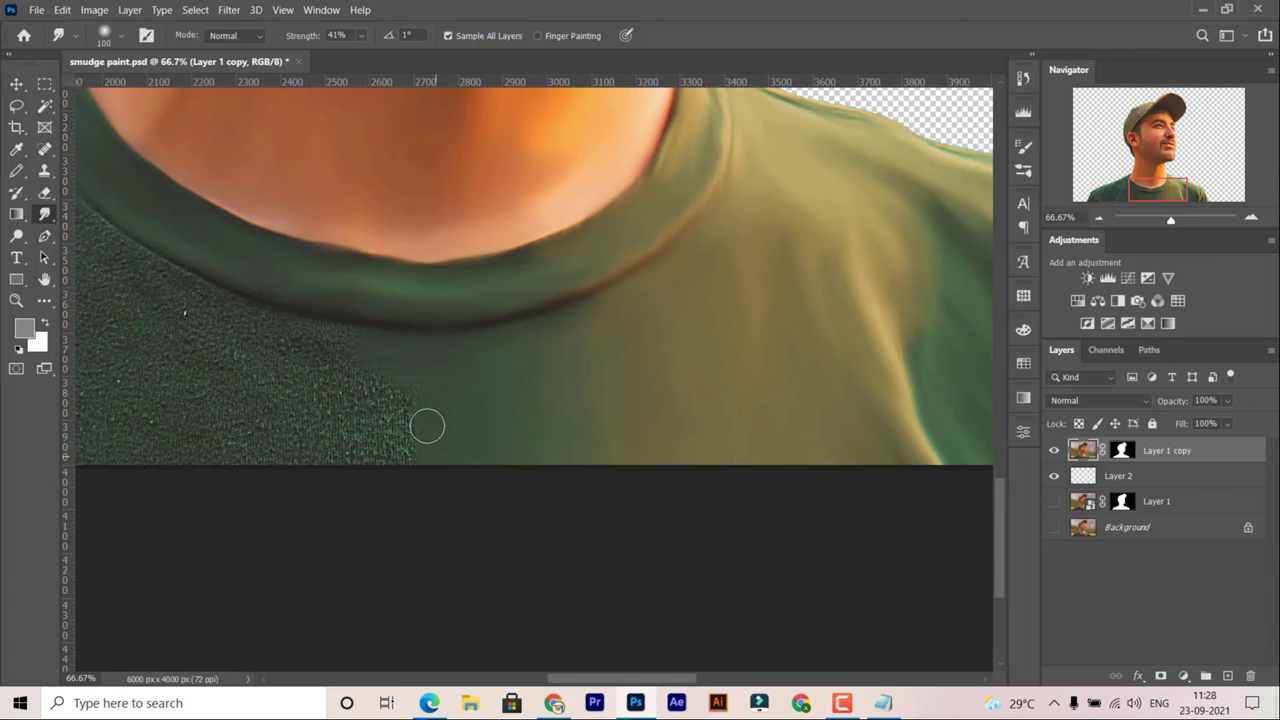
scroll(426, 426, left, 3)
scroll(473, 382, up, 1)
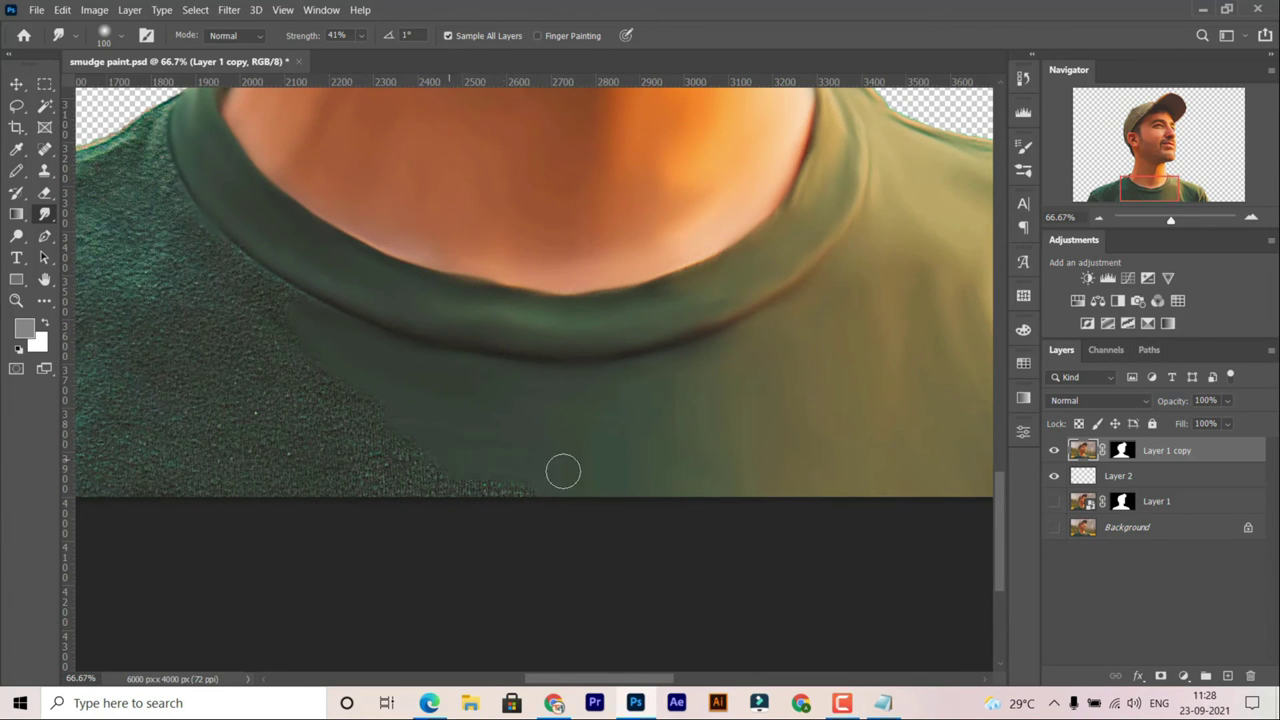
scroll(500, 343, left, 5)
scroll(438, 267, up, 3)
scroll(438, 267, left, 1)
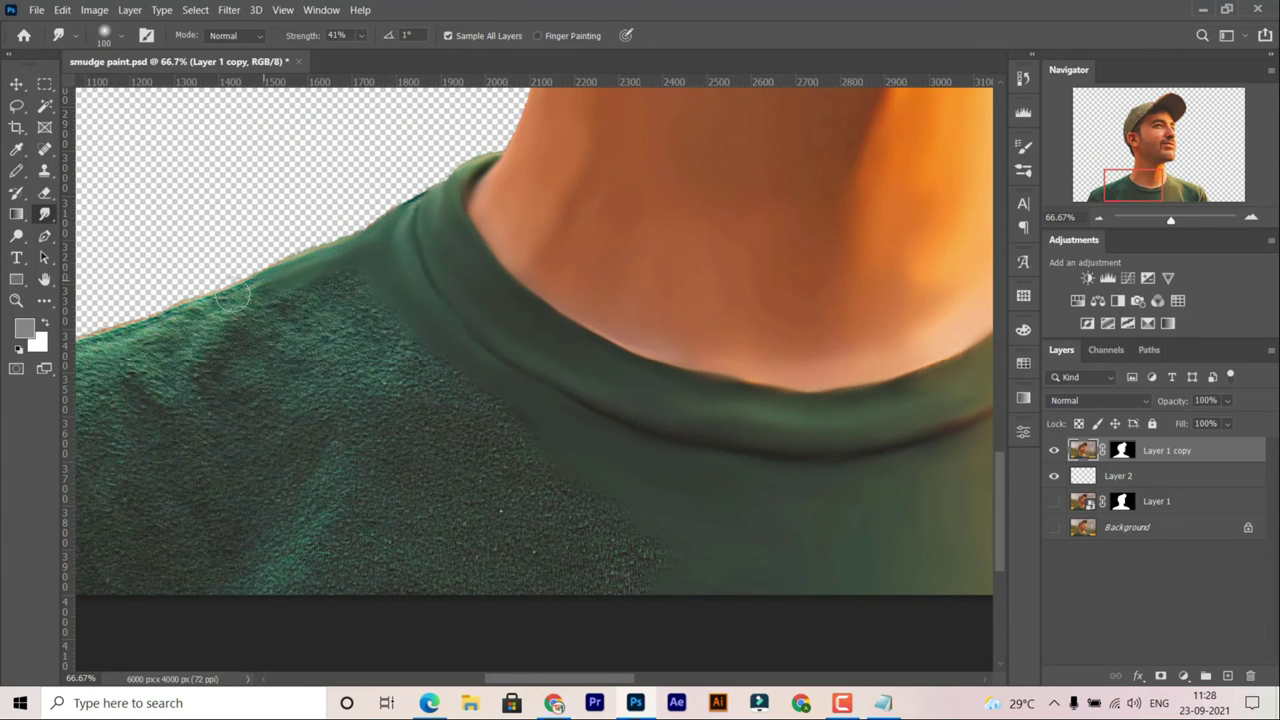
Pan over the left shoulder, enlarging then shrinking the Smudge brush with ] and [.
scroll(230, 297, left, 4)
scroll(399, 342, left, 4)
scroll(399, 342, down, 1)
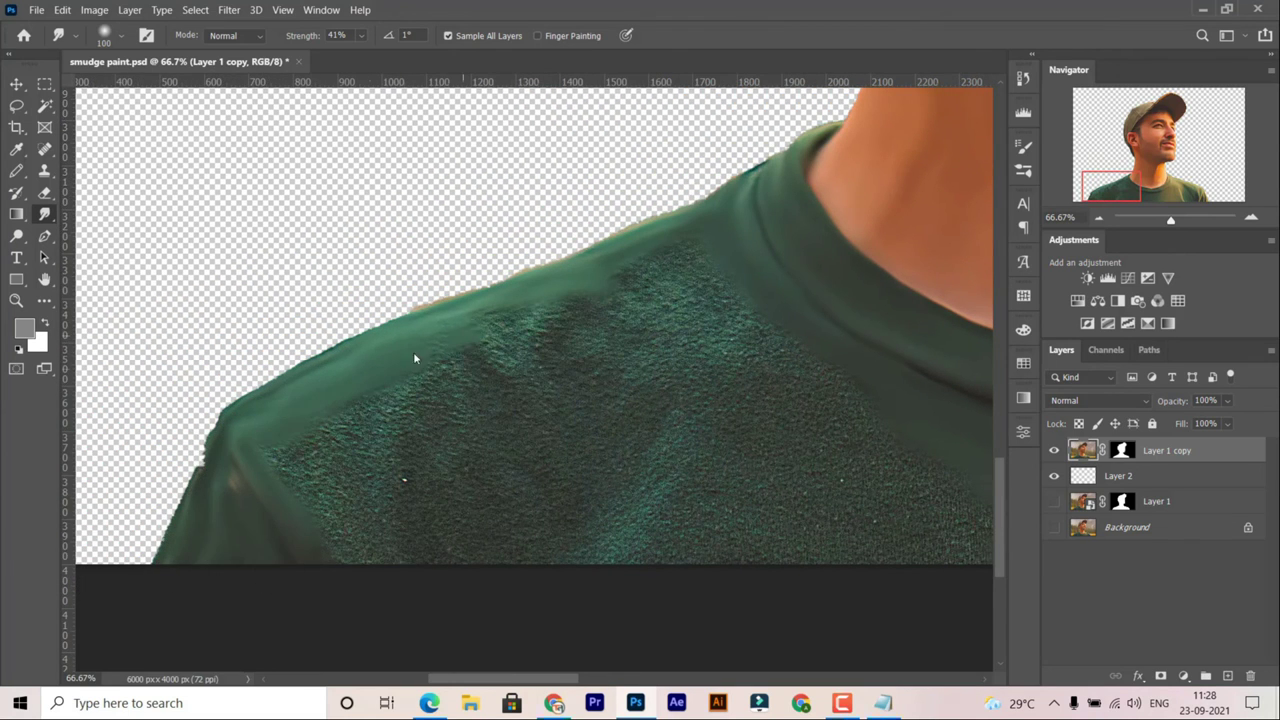
scroll(820, 373, down, 2)
scroll(706, 320, right, 3)
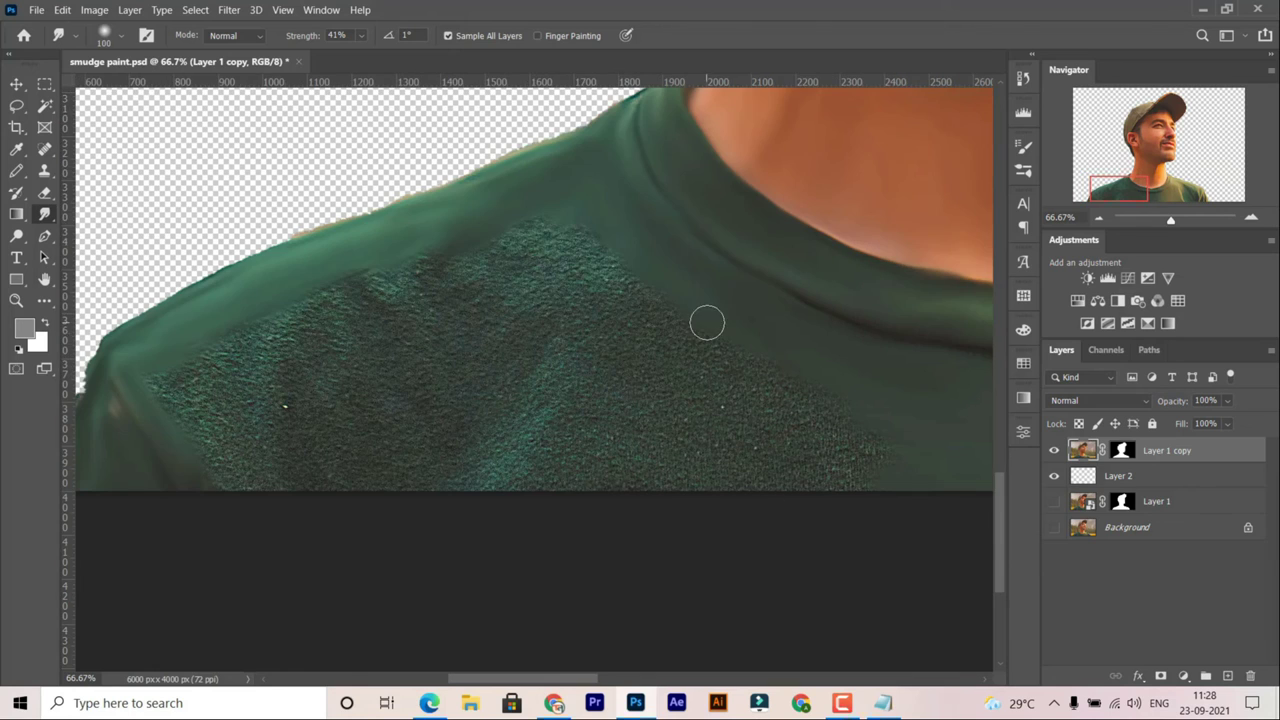
key(bracketright)
key(bracketright)
key(bracketright)
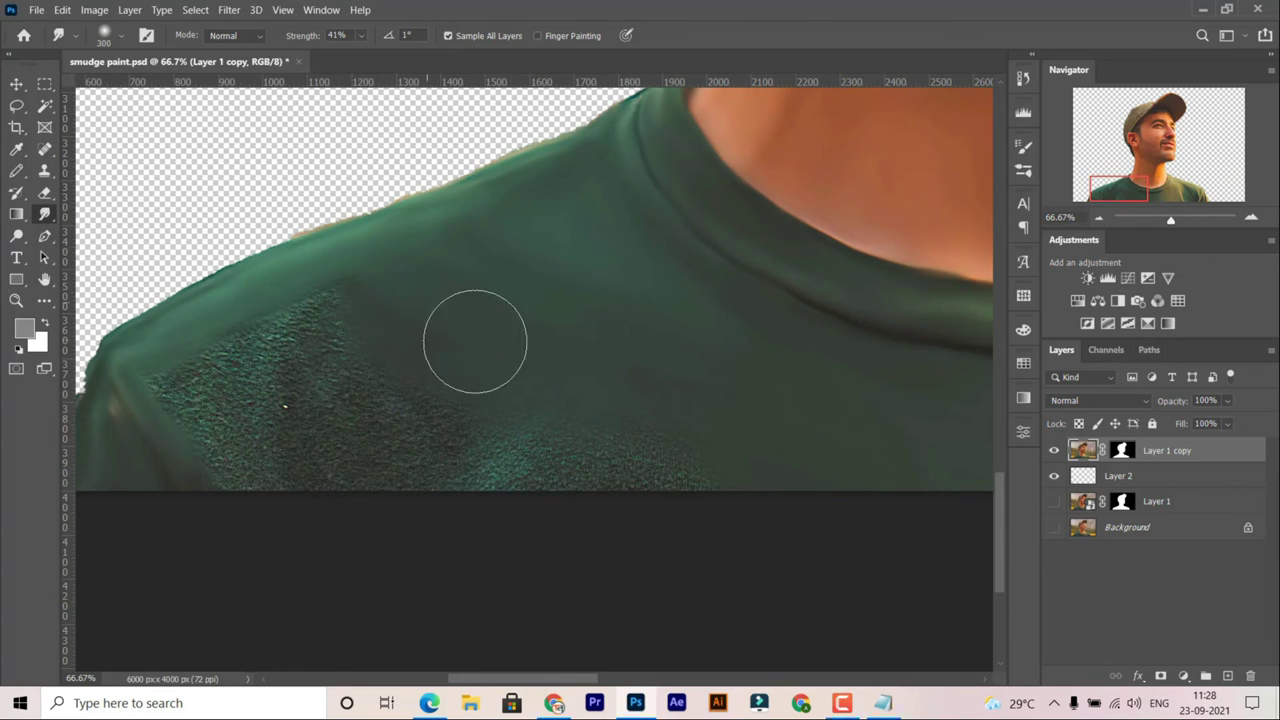
scroll(251, 383, left, 4)
scroll(251, 383, up, 1)
key(bracketleft)
key(bracketleft)
key(bracketleft)
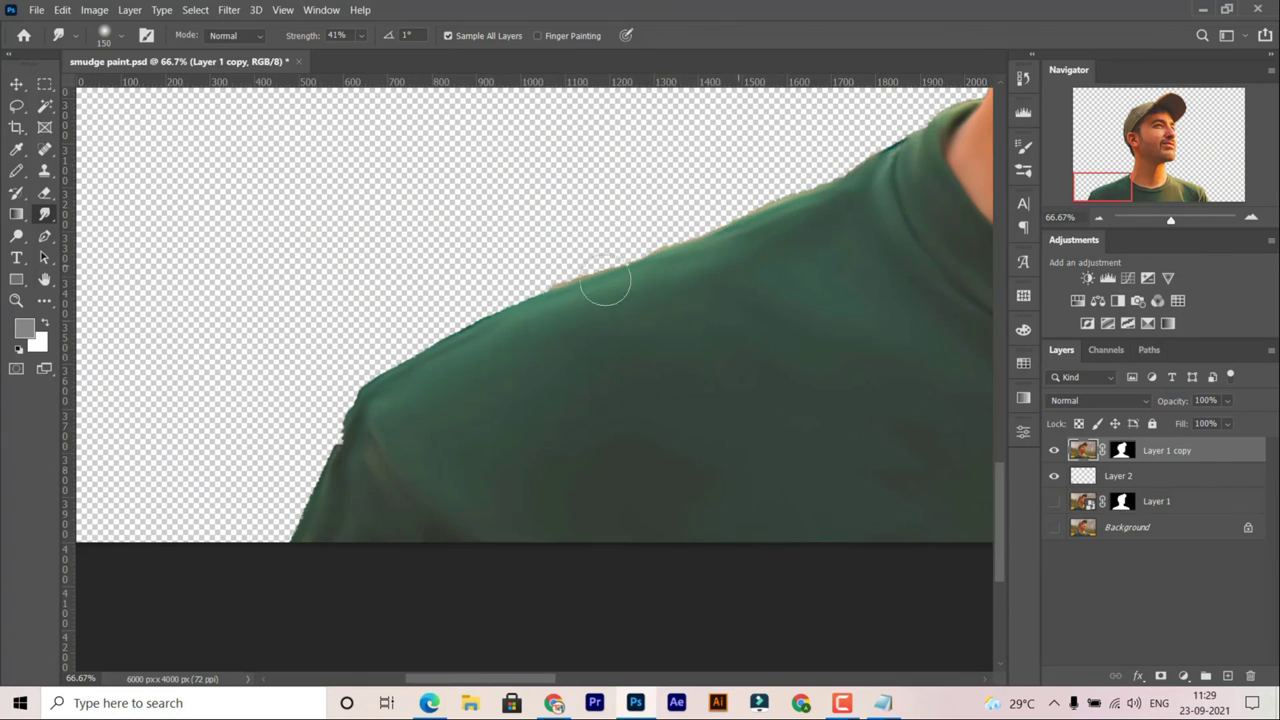
scroll(486, 348, down, 4)
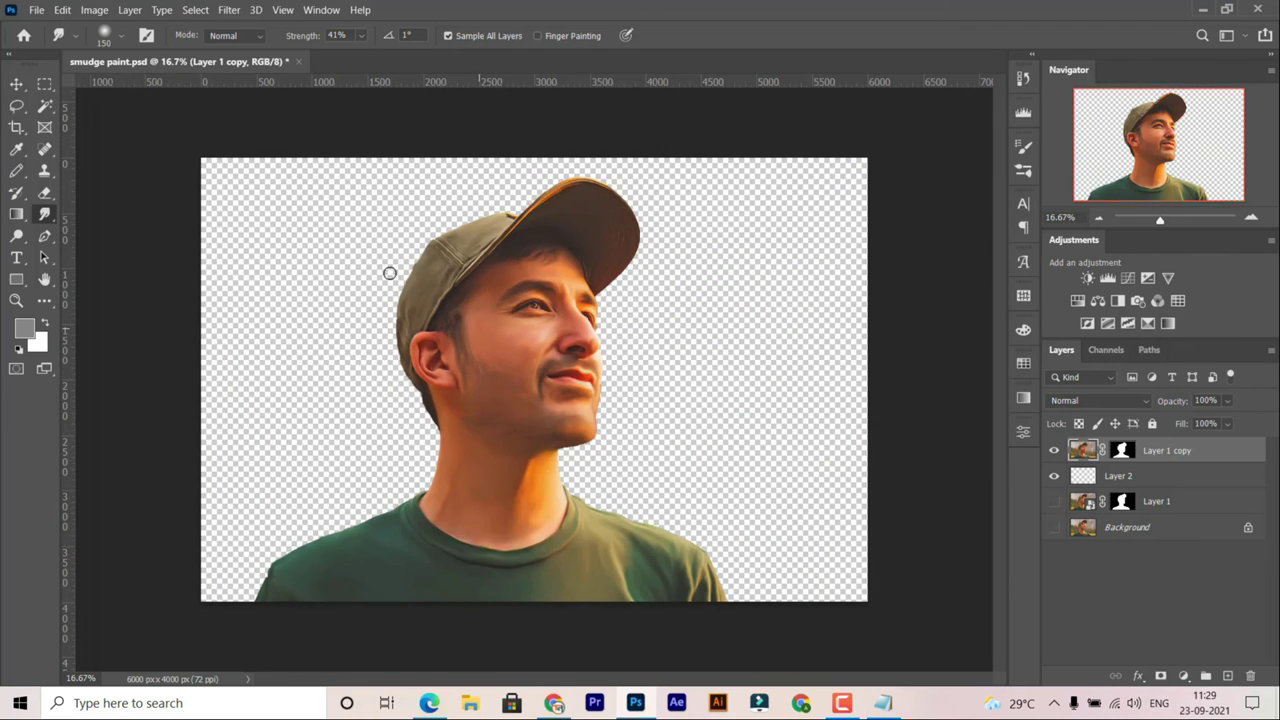
Set a grey foreground colour and fill Layer 2 with it using Alt+Backspace.
key(v)
click(1118, 476)
key(i)
click(24, 328)
click(1073, 119)
key(v)
key(alt+BackSpace)
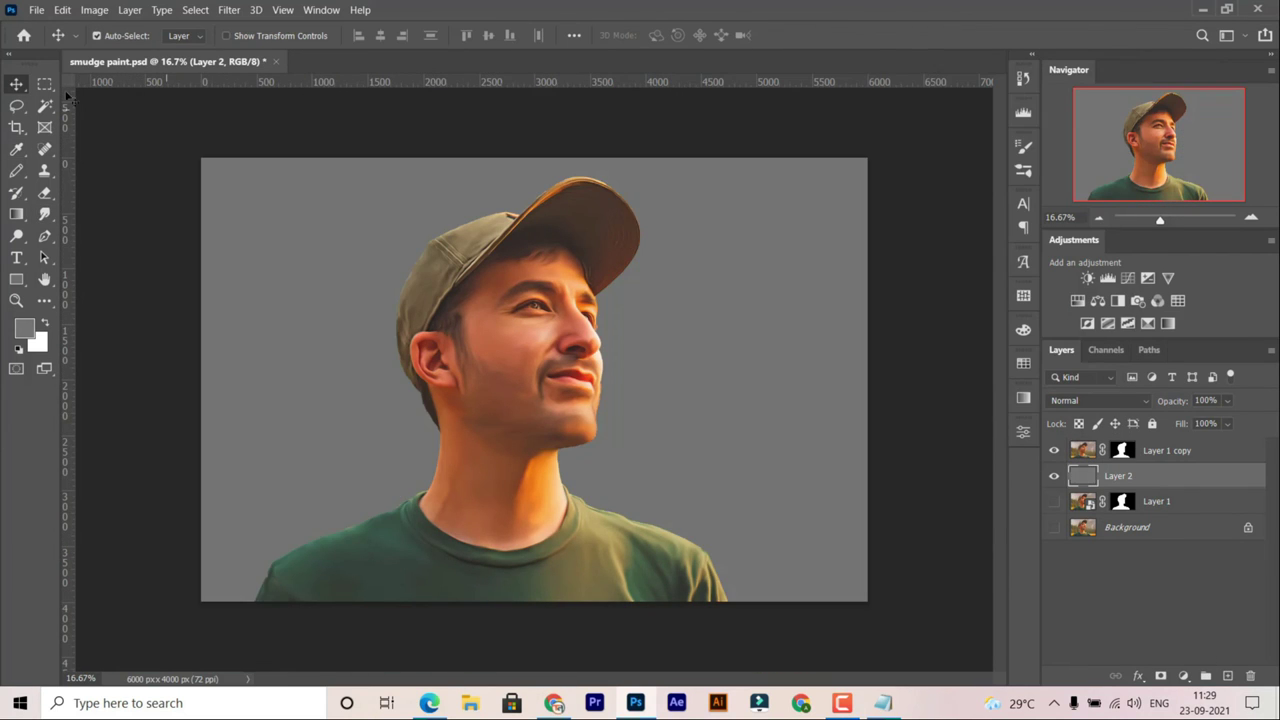
Reselect Layer 2 and switch to the soft Brush tool.
click(1126, 476)
click(19, 200)
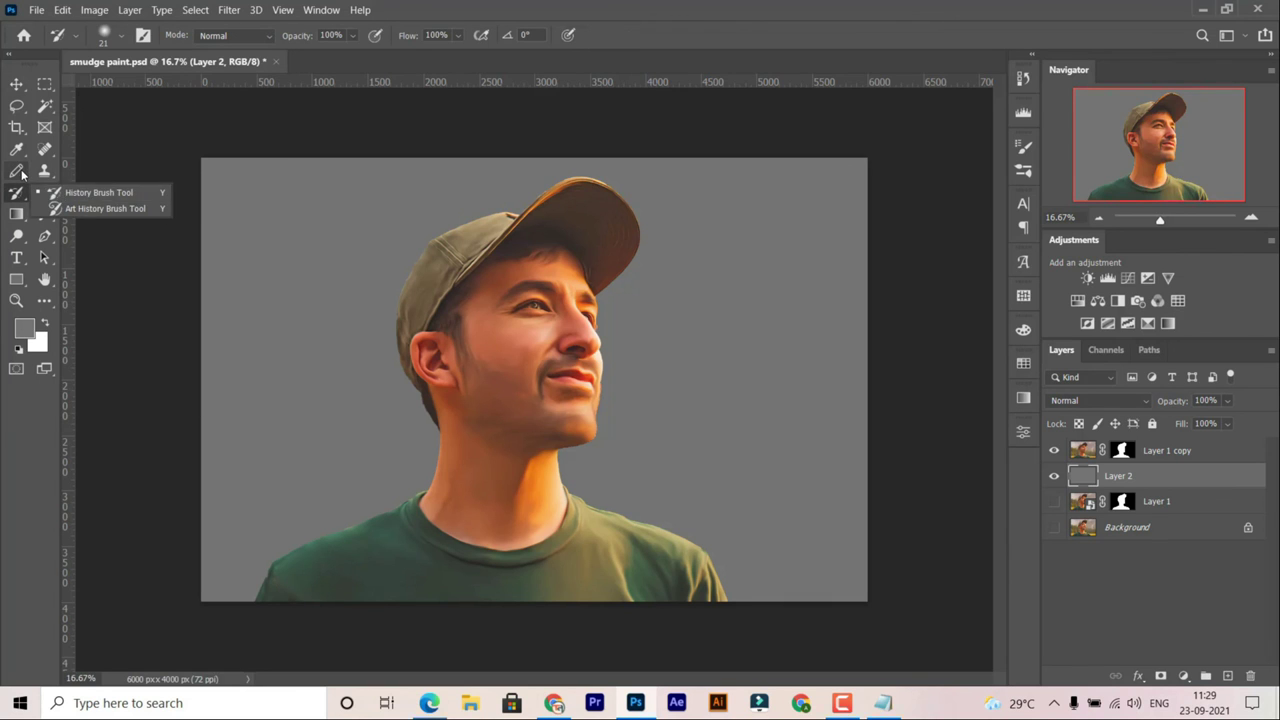
click(16, 171)
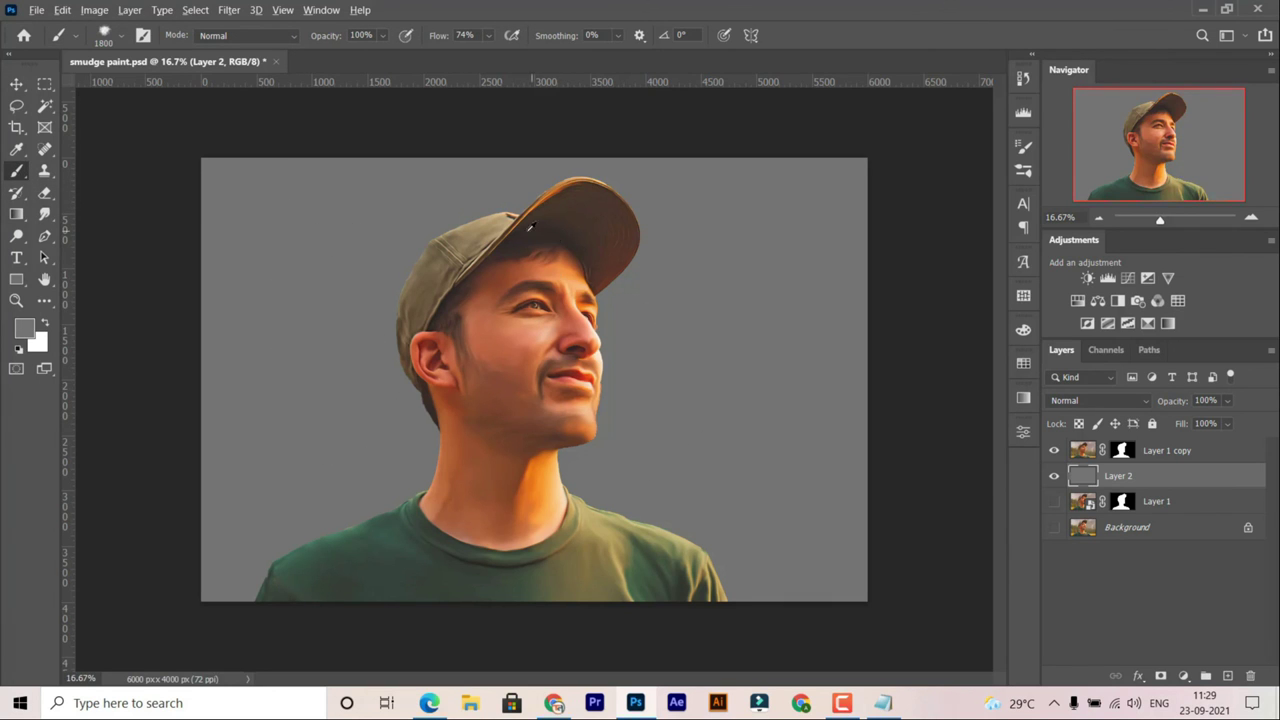
Dab soft beige-brown clouds behind the head and green above the cap and neck.
drag(320, 325, 395, 270)
alt+click(505, 450)
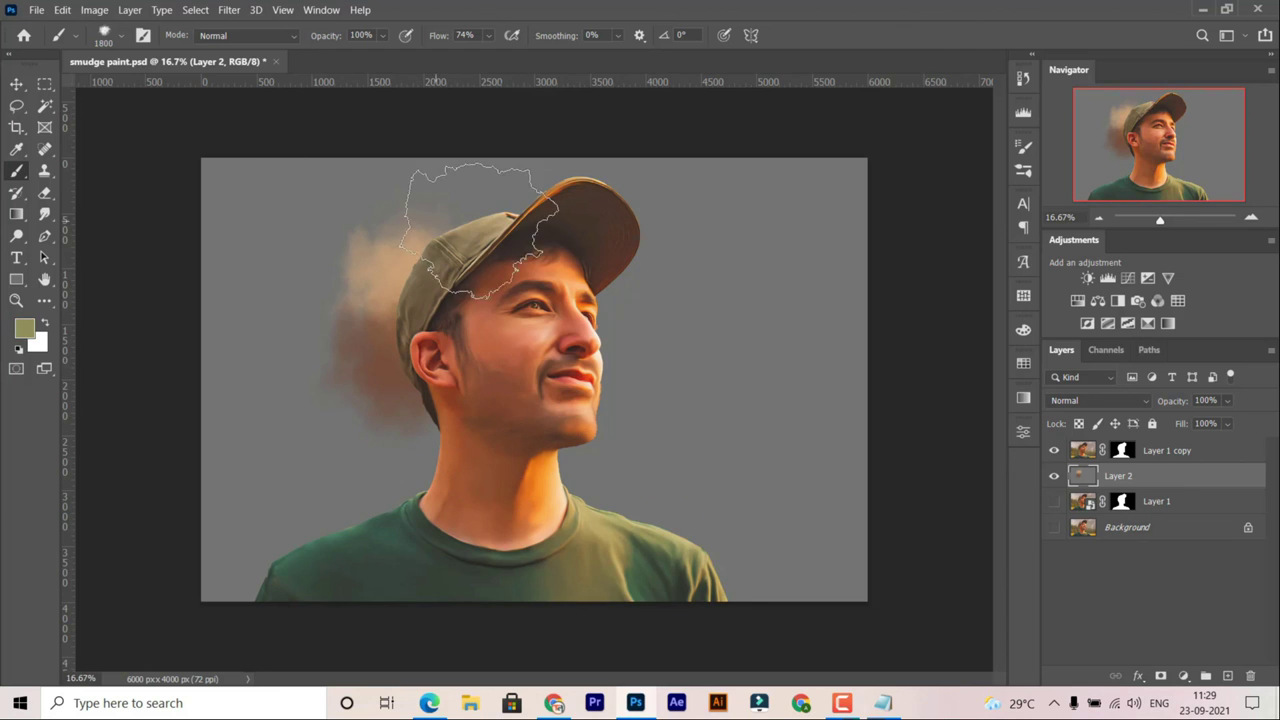
drag(478, 230, 470, 195)
alt+click(420, 510)
drag(400, 486, 400, 543)
Paint red and peach clouds at lower left and green right of the neck.
alt+click(585, 374)
drag(330, 480, 320, 530)
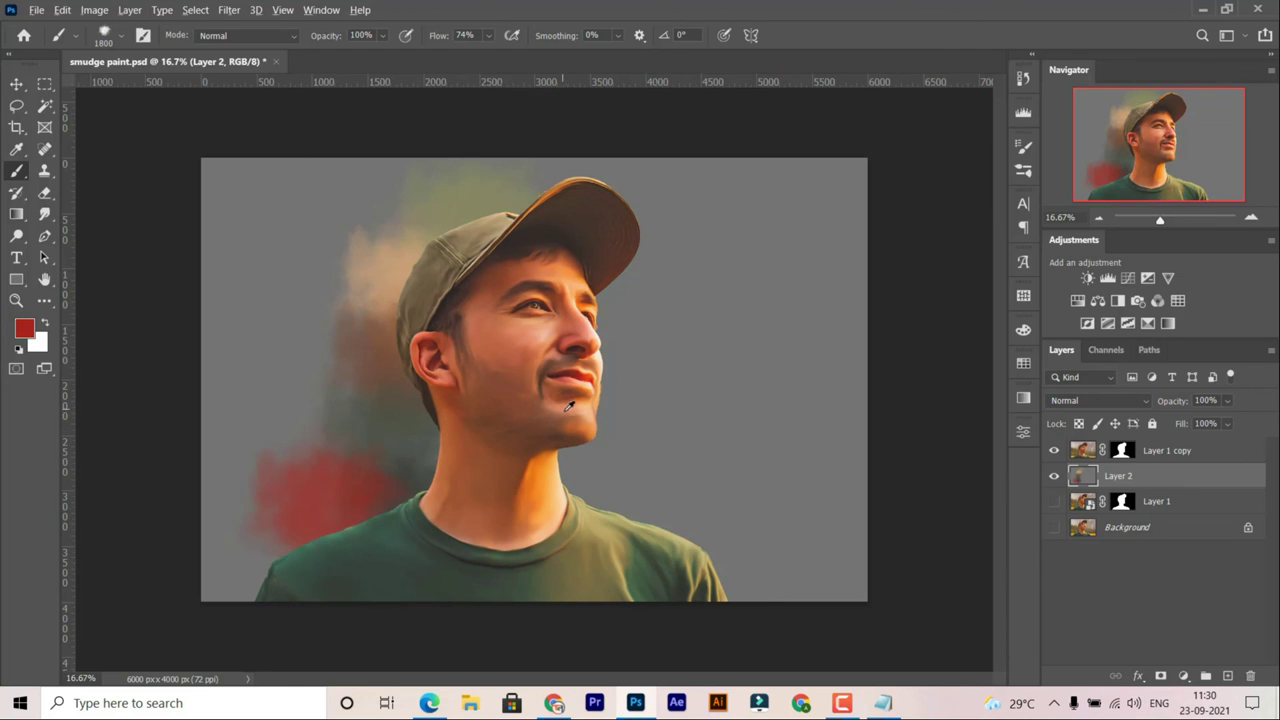
alt+click(568, 404)
drag(225, 590, 300, 530)
alt+click(600, 540)
drag(640, 400, 700, 480)
Add yellowish clouds above the cap, then brown and pink right of the face.
drag(560, 180, 470, 170)
alt+click(523, 522)
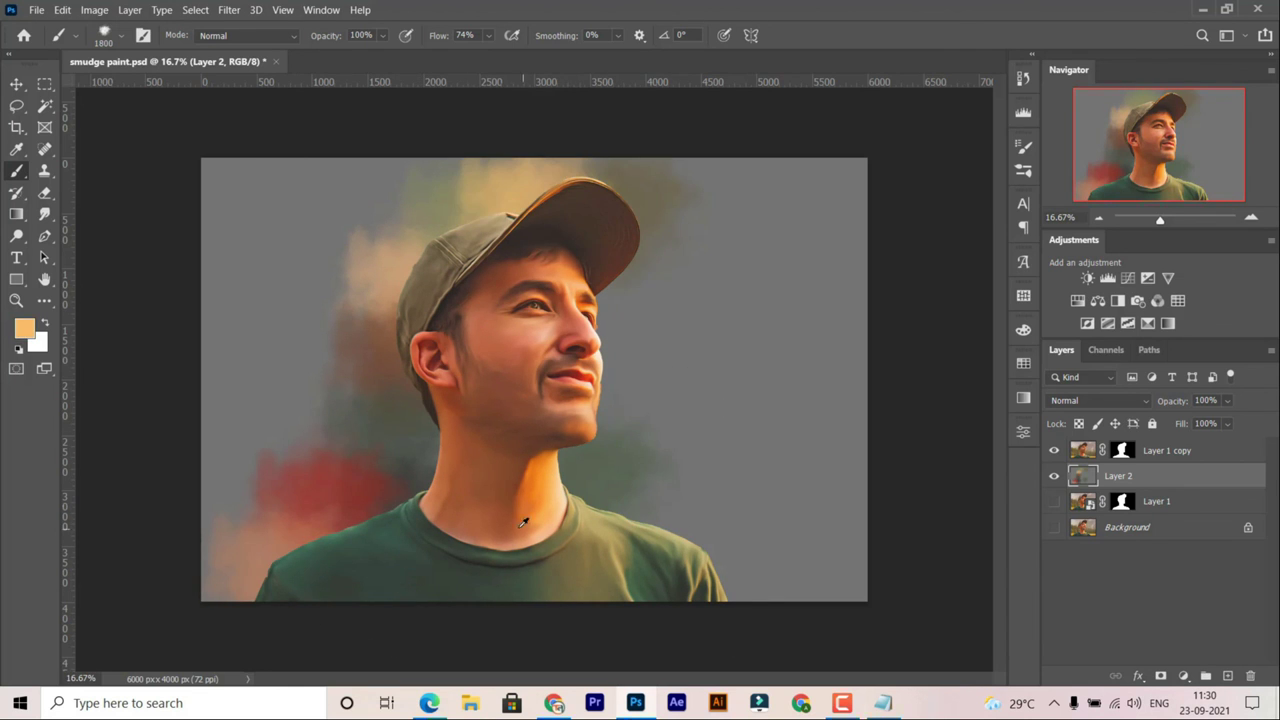
drag(620, 270, 660, 390)
drag(610, 340, 670, 420)
alt+click(423, 371)
drag(600, 400, 680, 480)
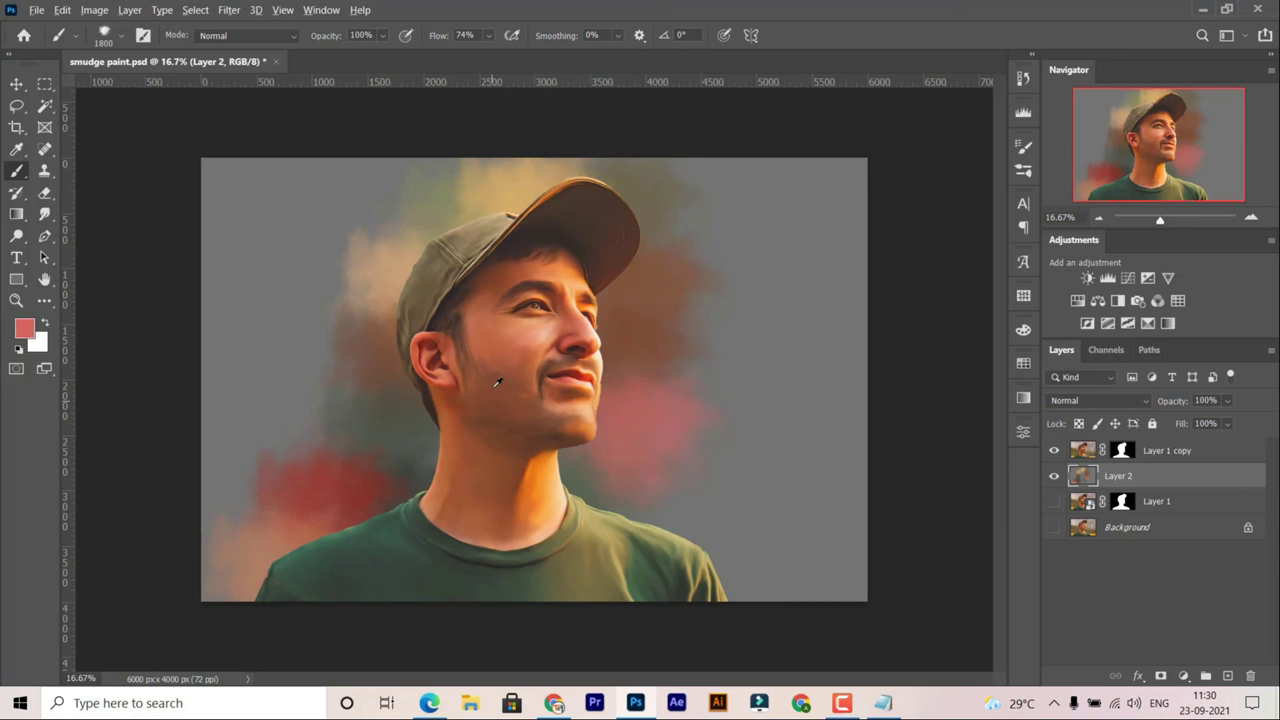
Dab orange, pink, peach and dark brown clouds around the cap and face, then save.
alt+click(497, 383)
drag(680, 250, 770, 210)
drag(762, 435, 700, 471)
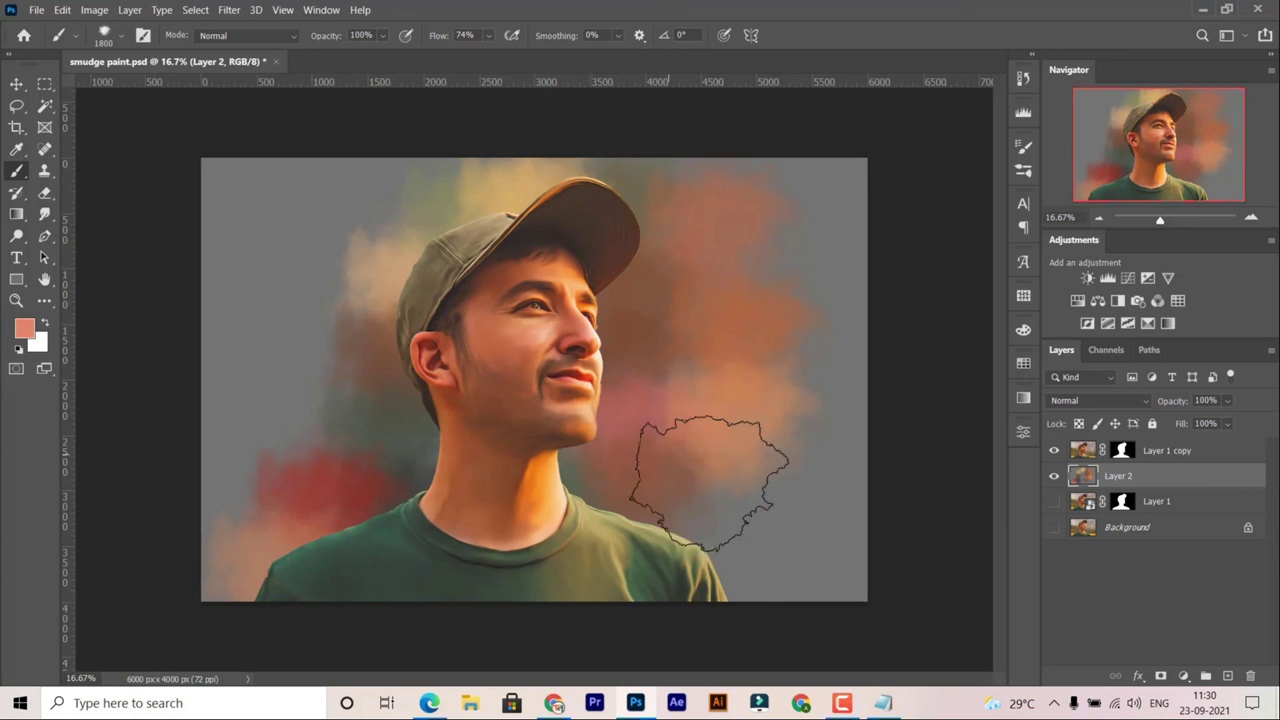
mouse_move(420, 190)
mouse_down()
mouse_move(357, 243)
mouse_move(343, 300)
mouse_up()
alt+click(505, 470)
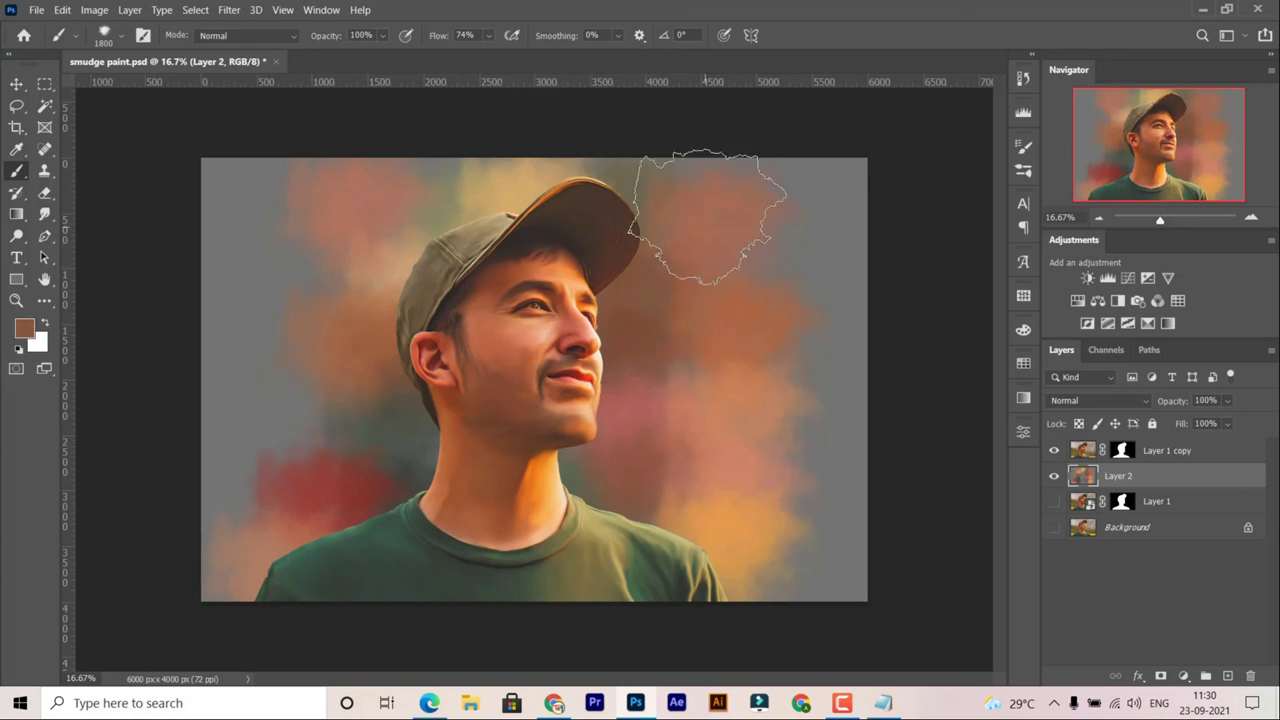
alt+click(557, 332)
drag(760, 330, 790, 340)
alt+click(534, 339)
key(v)
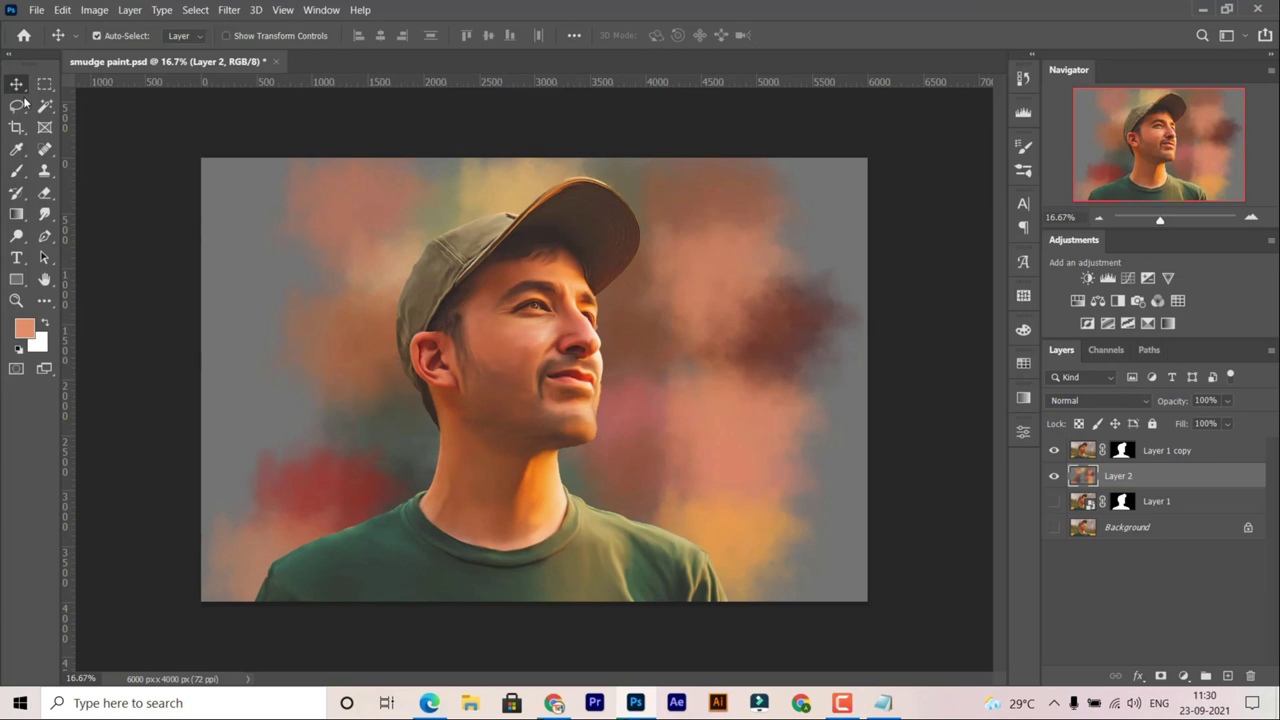